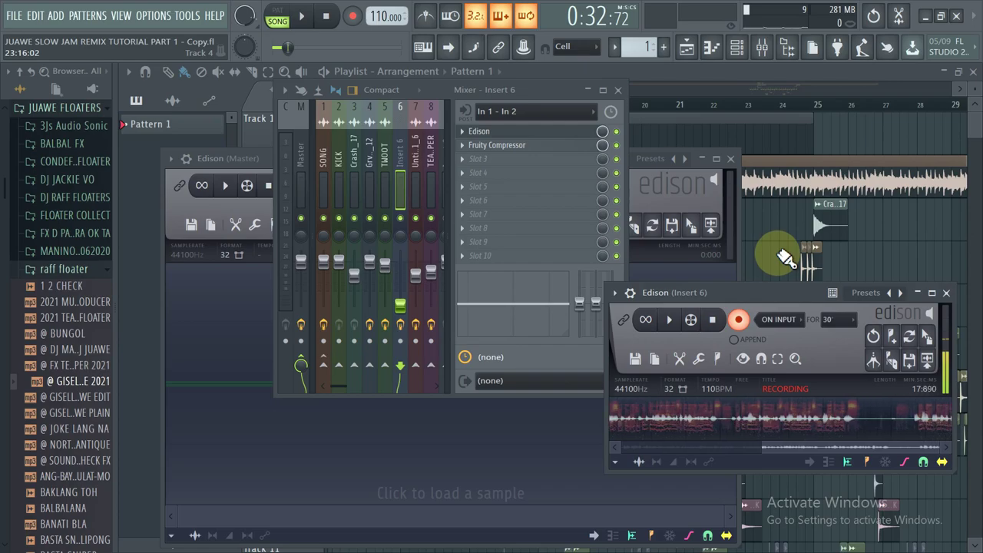
- Switch to Word and examine the outline's title, marking "PART 2"
{"action": "key", "text": "alt+Tab"}
{"action": "key", "text": "Tab"}
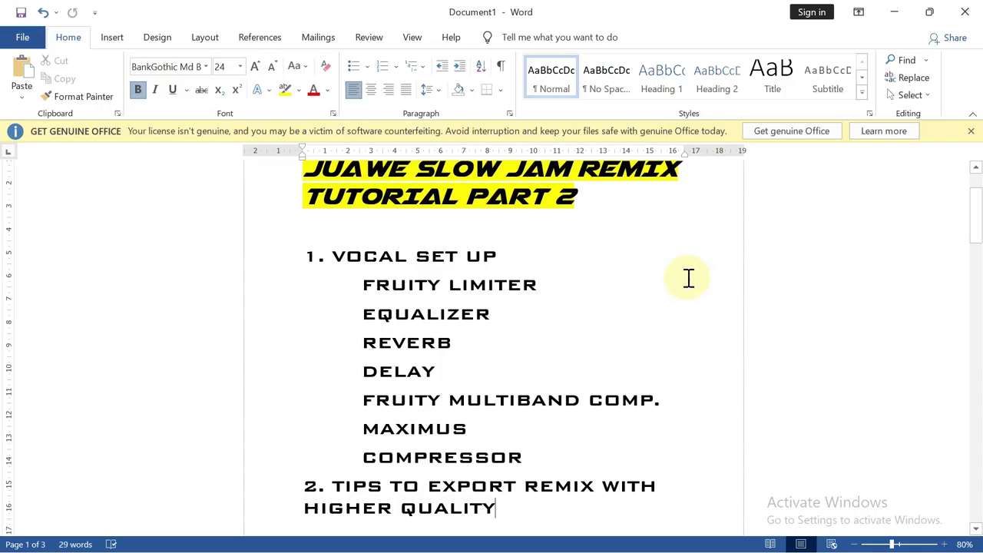
{"action": "scroll", "coordinate": [582, 281], "scroll_direction": "up", "scroll_amount": 1}
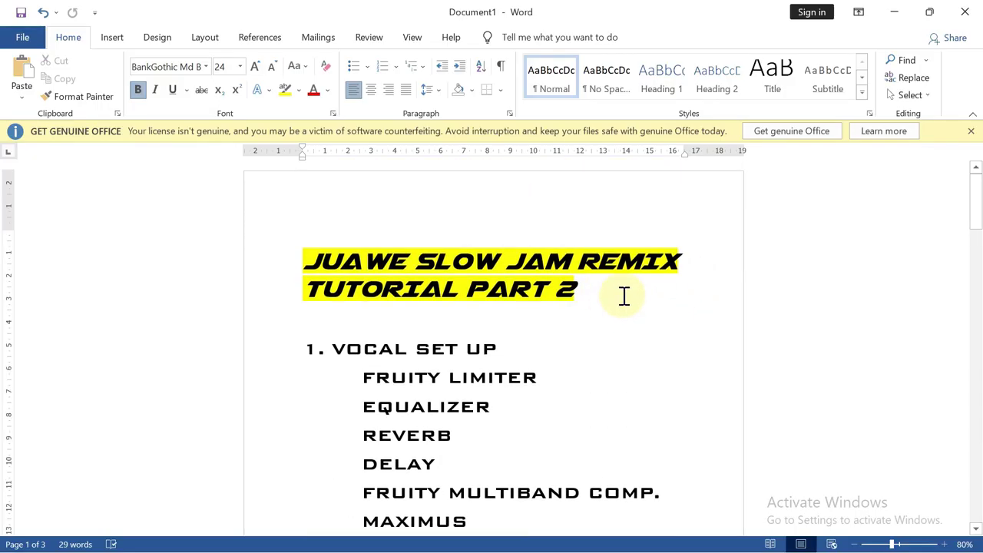
{"action": "scroll", "coordinate": [623, 297], "scroll_direction": "down", "scroll_amount": 1}
{"action": "mouse_move", "coordinate": [979, 250]}
{"action": "left_mouse_down"}
{"action": "mouse_move", "coordinate": [975, 220]}
{"action": "mouse_move", "coordinate": [977, 240]}
{"action": "left_mouse_up"}
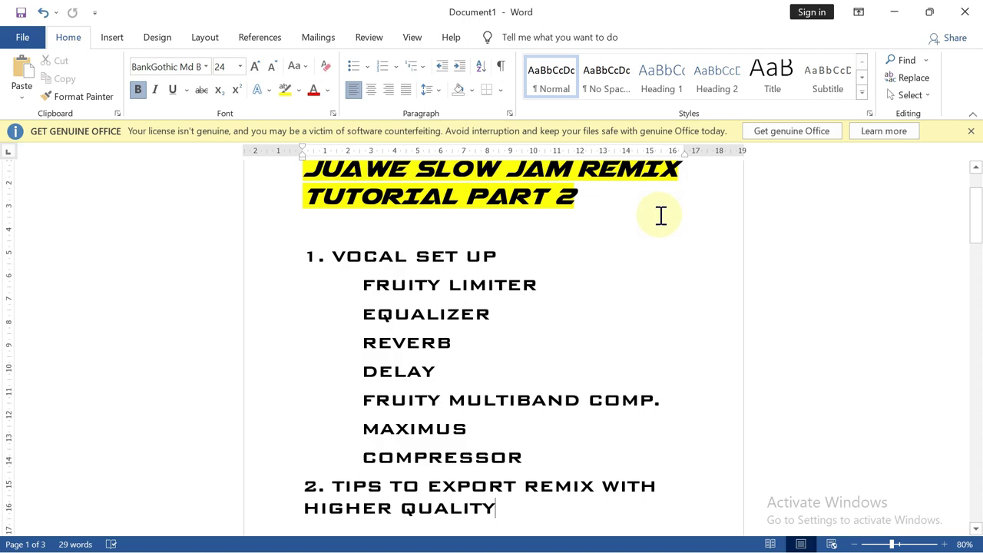
{"action": "left_click_drag", "start_coordinate": [601, 208], "coordinate": [485, 212]}
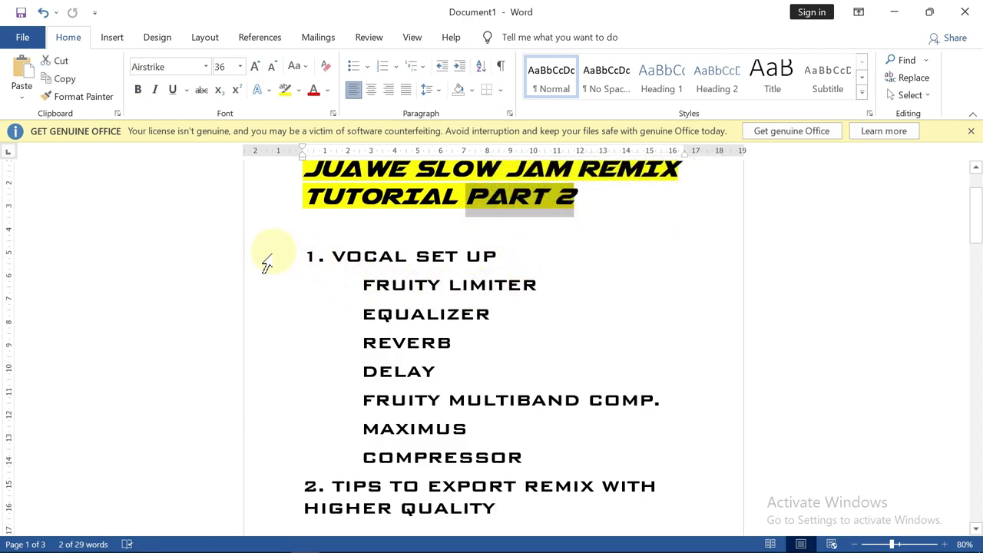
- Examine the outline's vocal set up section, from Fruity Limiter to Compressor, and its section on export tips
{"action": "left_click_drag", "start_coordinate": [298, 258], "coordinate": [512, 261]}
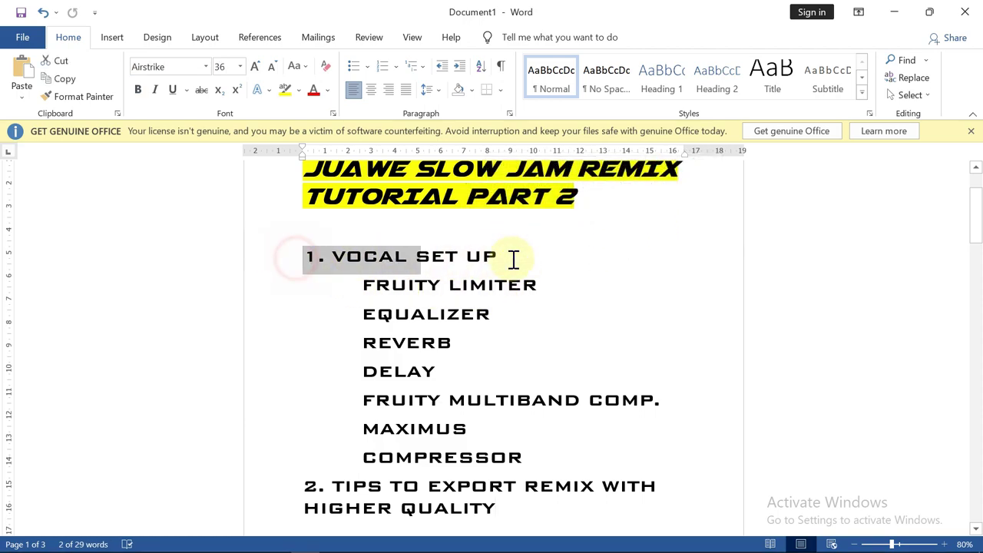
{"action": "left_click", "coordinate": [569, 296]}
{"action": "left_click_drag", "start_coordinate": [568, 296], "coordinate": [374, 285]}
{"action": "left_click_drag", "start_coordinate": [508, 314], "coordinate": [362, 315]}
{"action": "left_click_drag", "start_coordinate": [472, 343], "coordinate": [333, 342]}
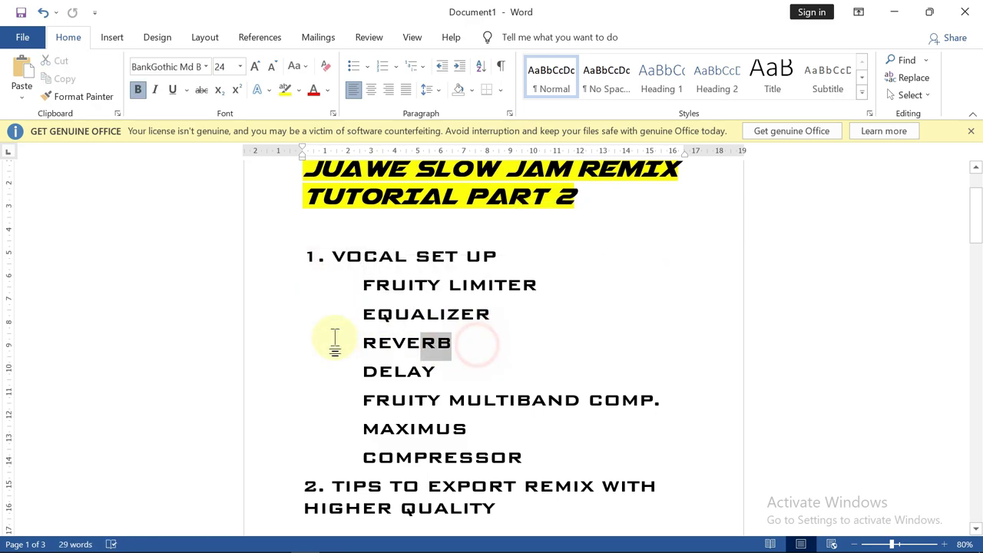
{"action": "left_click_drag", "start_coordinate": [463, 376], "coordinate": [362, 372]}
{"action": "left_click_drag", "start_coordinate": [615, 403], "coordinate": [402, 401]}
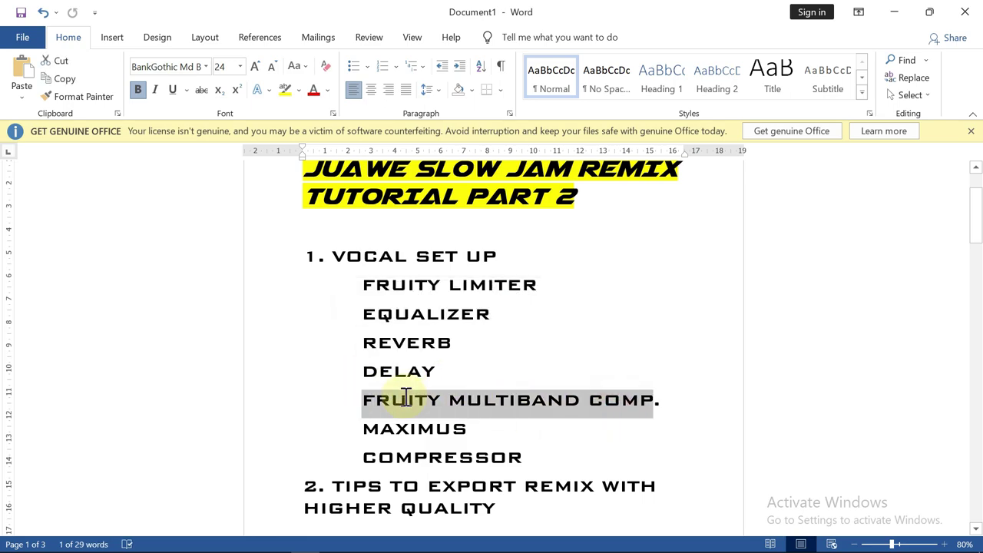
{"action": "left_click_drag", "start_coordinate": [499, 432], "coordinate": [360, 436]}
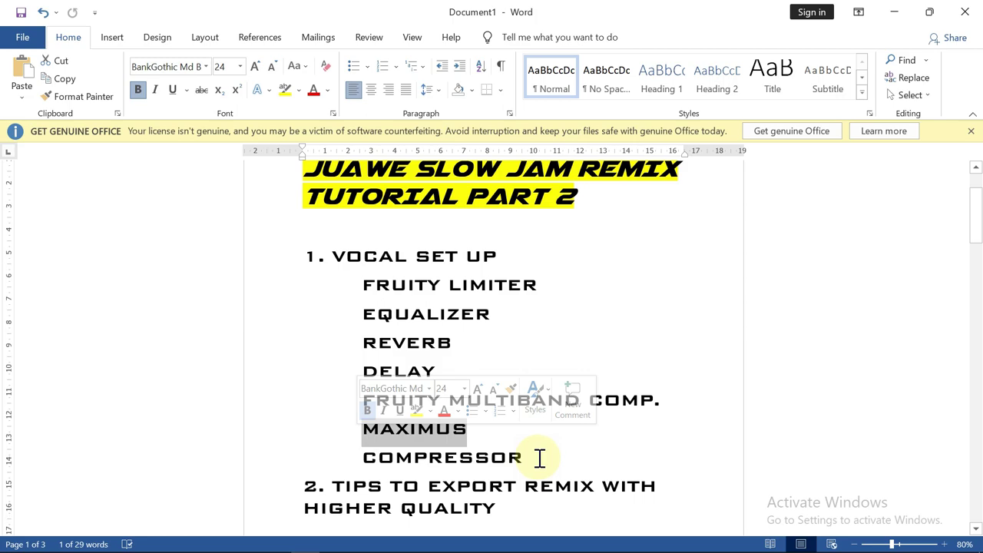
{"action": "left_click_drag", "start_coordinate": [530, 458], "coordinate": [342, 454]}
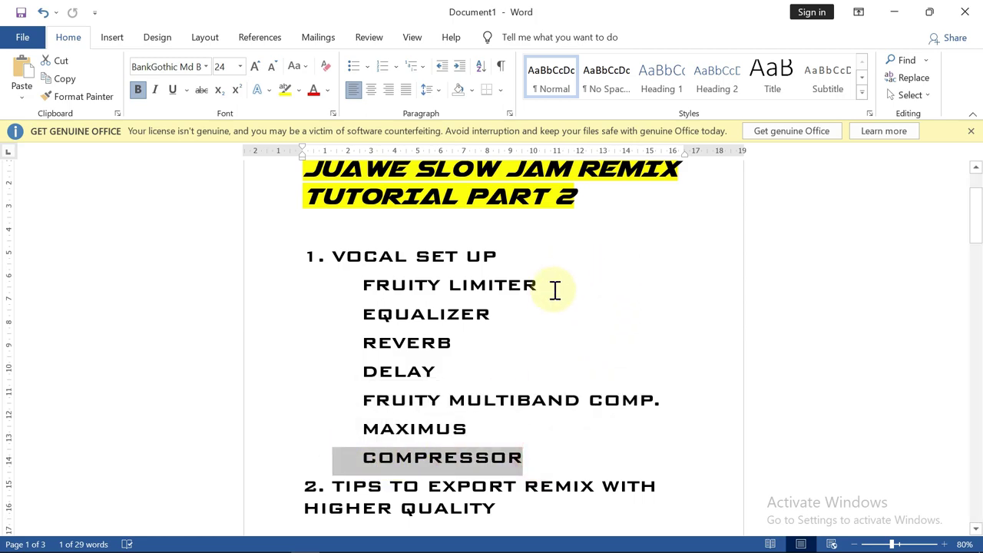
{"action": "left_click_drag", "start_coordinate": [549, 287], "coordinate": [356, 299]}
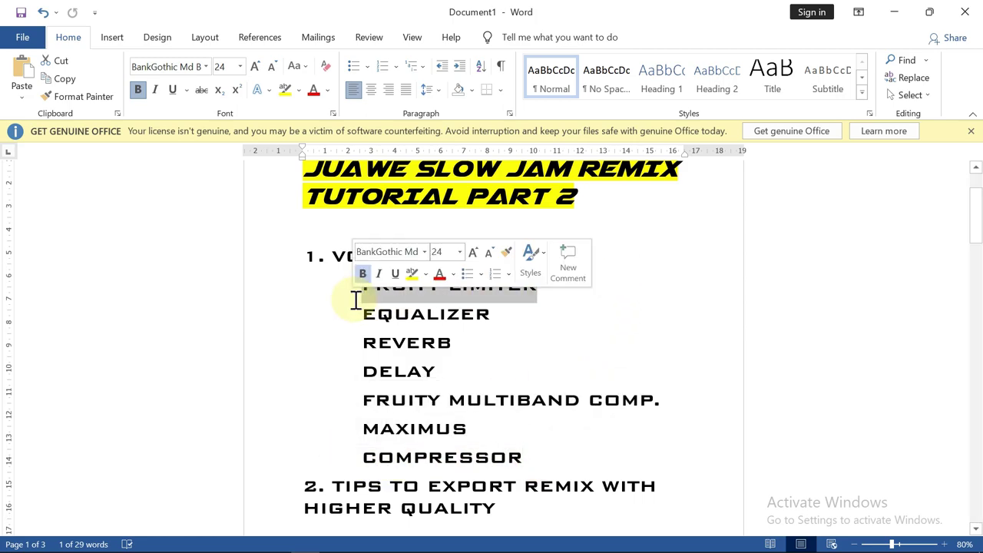
{"action": "left_click", "coordinate": [560, 305]}
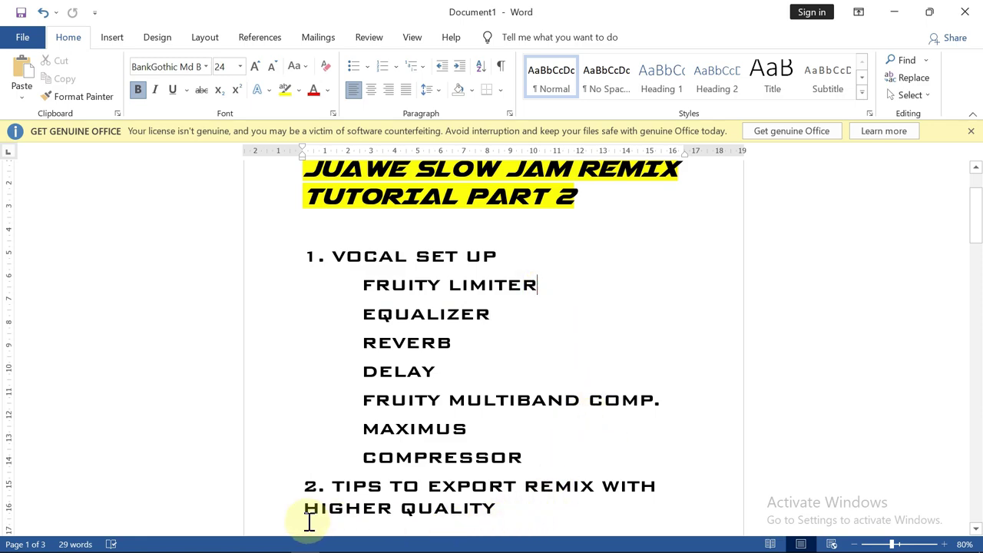
{"action": "left_click_drag", "start_coordinate": [299, 487], "coordinate": [603, 507]}
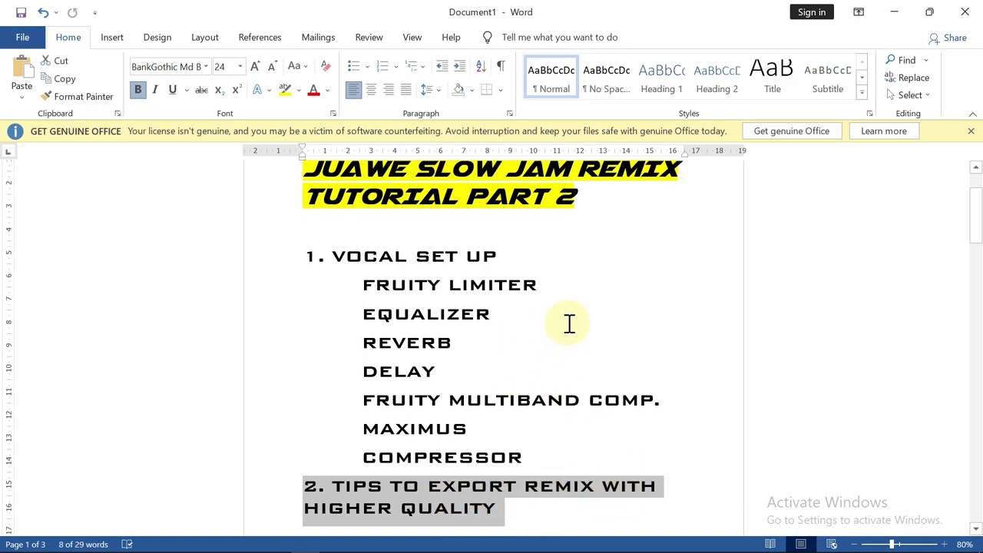
{"action": "left_click", "coordinate": [589, 309]}
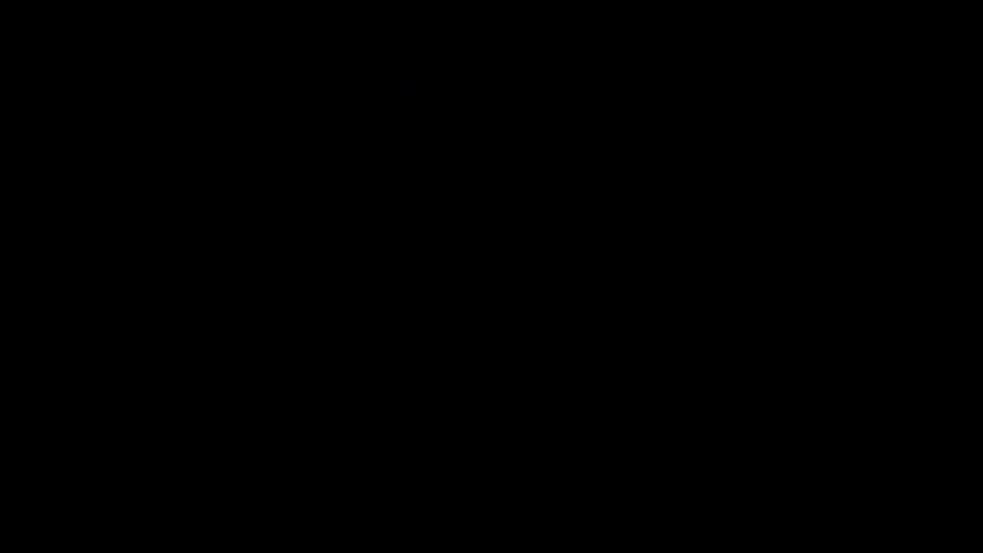
- Switch to FL Studio and look over the playlist's tracks, selecting the percussion clips at bars 17 to 20 on Tracks 11 and 12
{"action": "key", "text": "alt+Tab"}
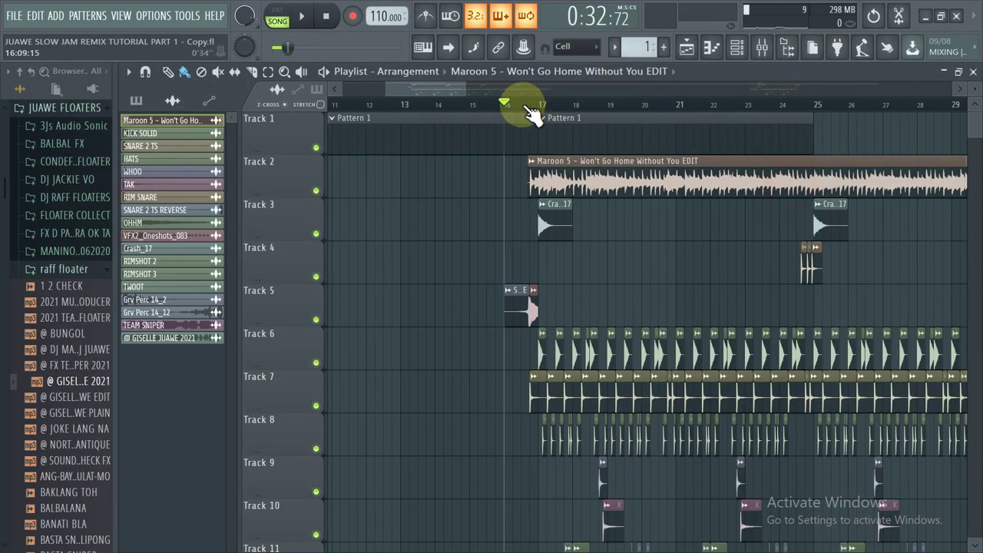
{"action": "scroll", "coordinate": [530, 111], "scroll_direction": "up", "scroll_amount": 5}
{"action": "scroll", "coordinate": [530, 111], "scroll_direction": "down", "scroll_amount": 3}
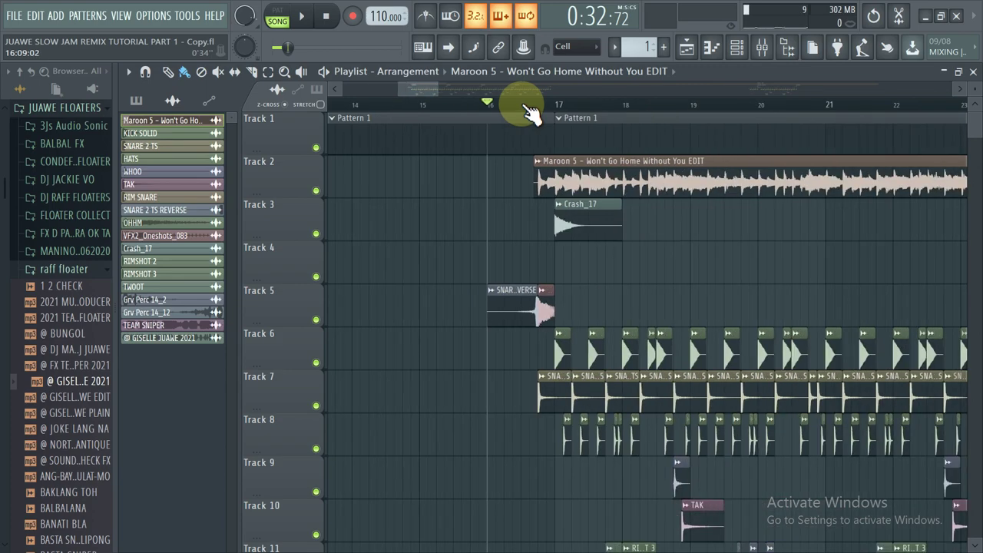
{"action": "scroll", "coordinate": [530, 112], "scroll_direction": "down", "scroll_amount": 2}
{"action": "scroll", "coordinate": [615, 253], "scroll_direction": "down", "scroll_amount": 2}
{"action": "scroll", "coordinate": [639, 219], "scroll_direction": "up", "scroll_amount": 2}
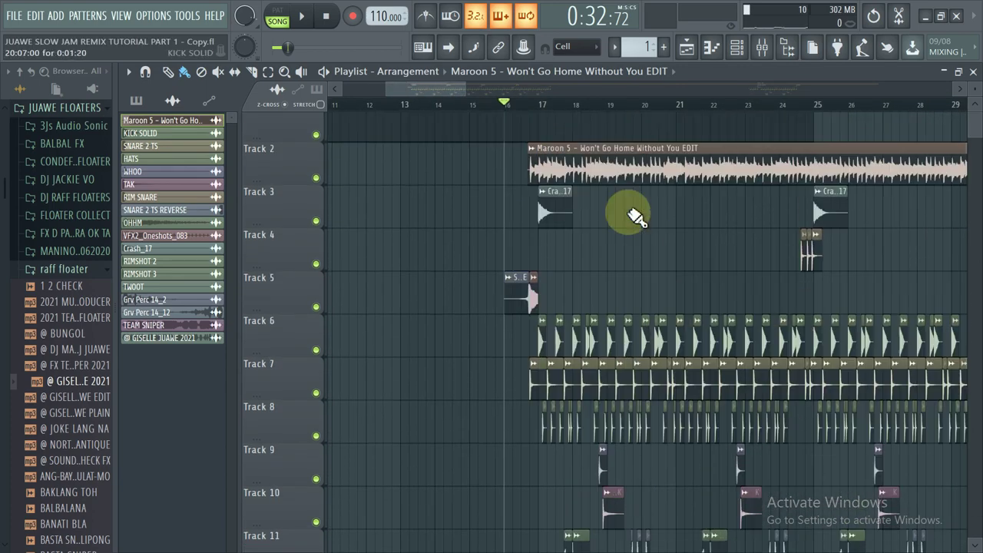
{"action": "scroll", "coordinate": [643, 241], "scroll_direction": "down", "scroll_amount": 5}
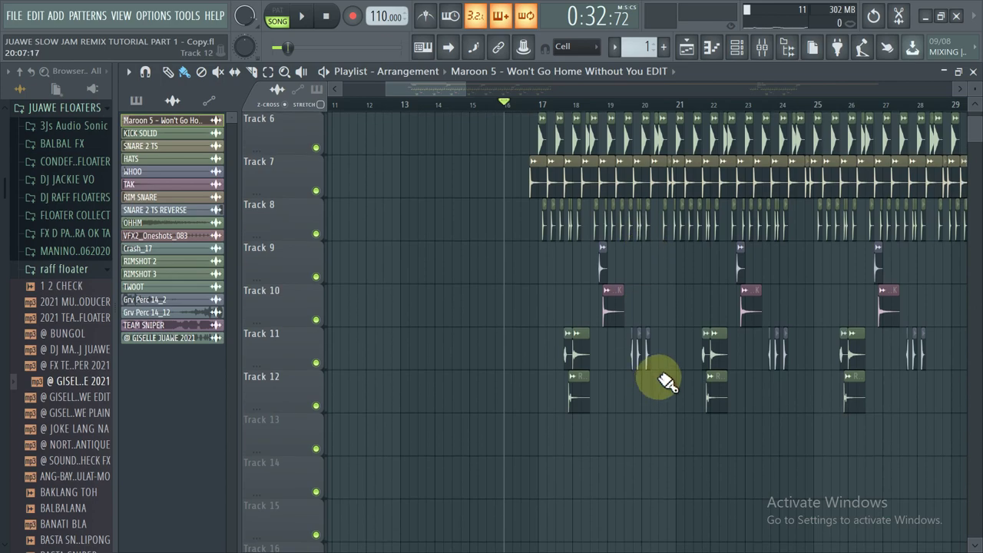
{"action": "left_click_drag", "start_coordinate": [665, 350], "coordinate": [503, 404]}
{"action": "scroll", "coordinate": [578, 106], "scroll_direction": "up", "scroll_amount": 4}
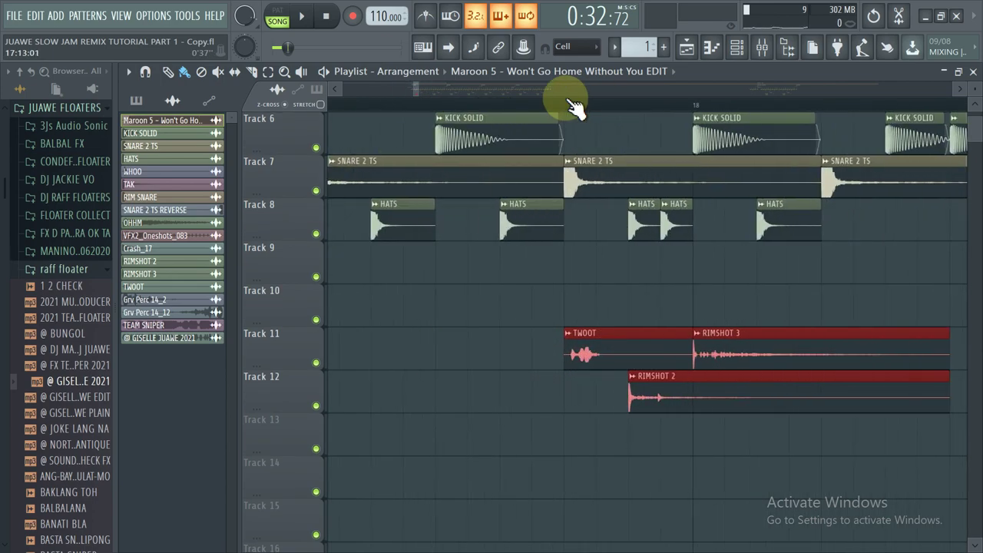
{"action": "scroll", "coordinate": [572, 108], "scroll_direction": "down", "scroll_amount": 3}
{"action": "scroll", "coordinate": [596, 300], "scroll_direction": "up", "scroll_amount": 4}
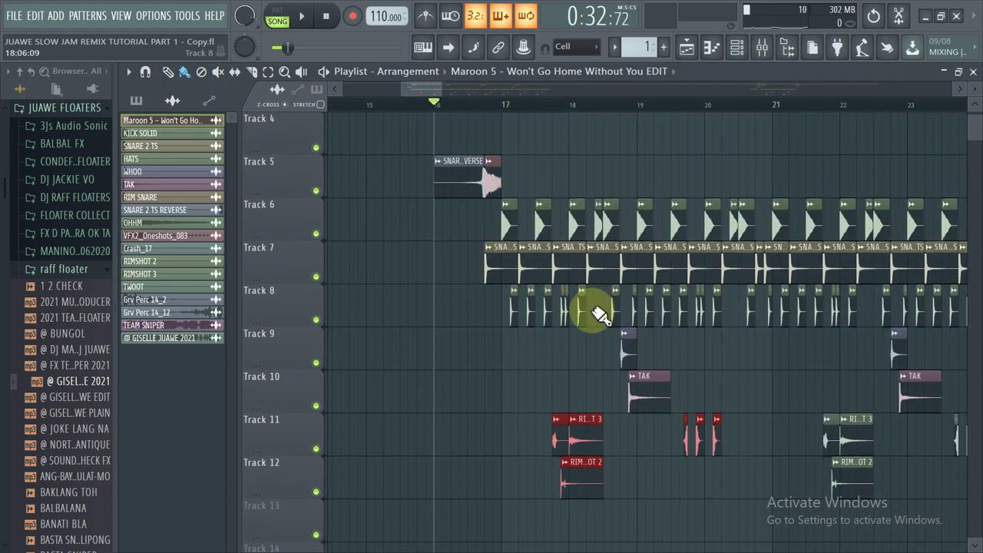
- Play the arrangement from bar 16, stop playback, and save the project
{"action": "key", "text": "space"}
{"action": "scroll", "coordinate": [461, 103], "scroll_direction": "up", "scroll_amount": 2}
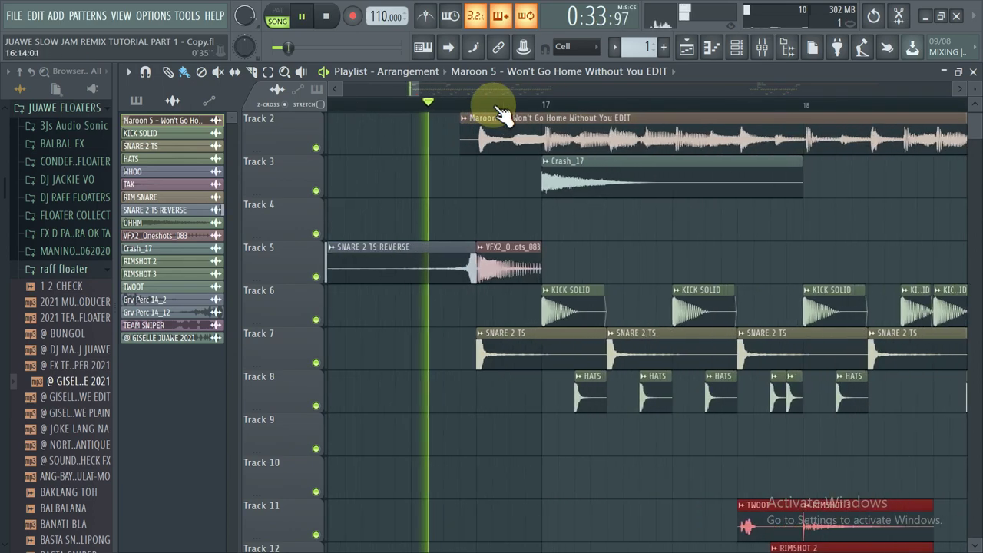
{"action": "scroll", "coordinate": [492, 100], "scroll_direction": "down", "scroll_amount": 4}
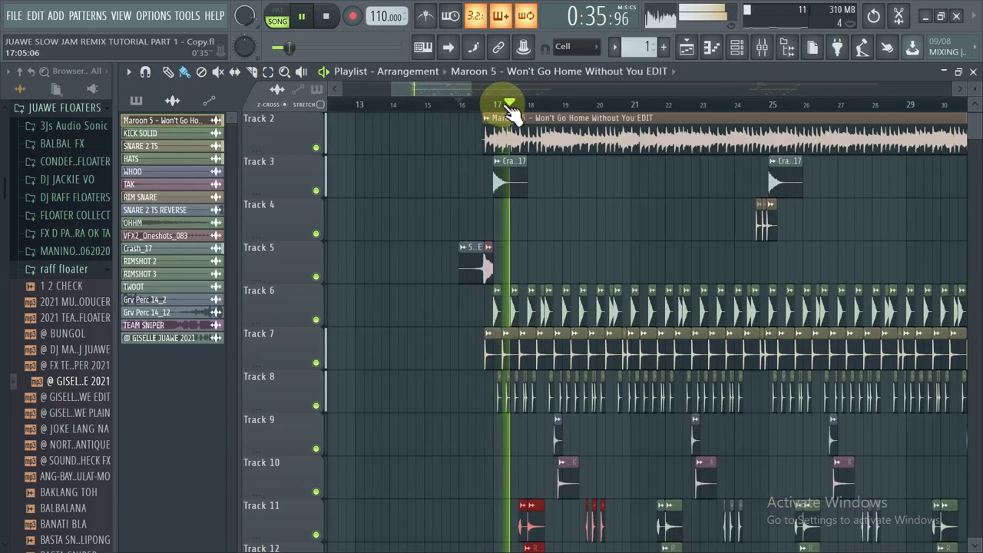
{"action": "scroll", "coordinate": [511, 108], "scroll_direction": "up", "scroll_amount": 3}
{"action": "scroll", "coordinate": [512, 107], "scroll_direction": "down", "scroll_amount": 2}
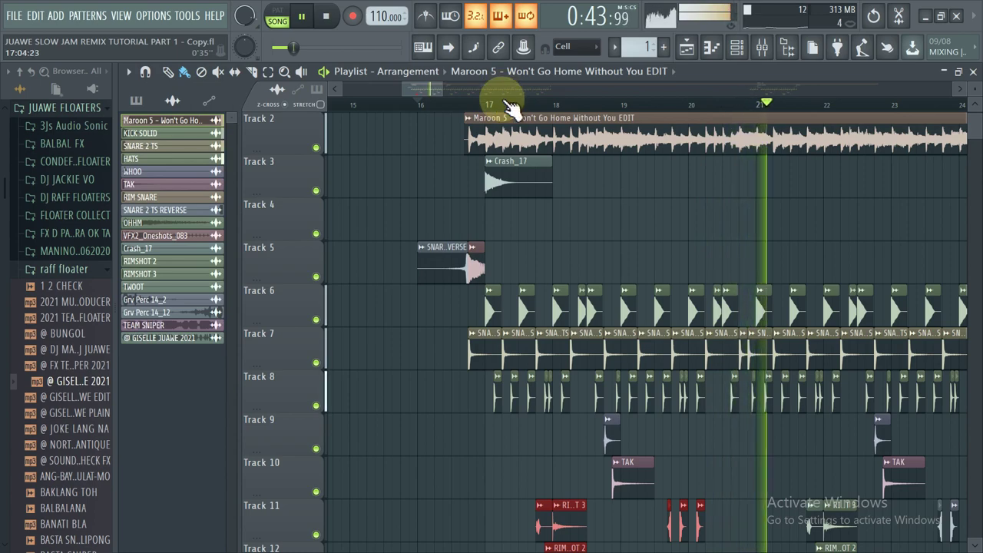
{"action": "scroll", "coordinate": [512, 107], "scroll_direction": "down", "scroll_amount": 3}
{"action": "key", "text": "space"}
{"action": "key", "text": "ctrl+s"}
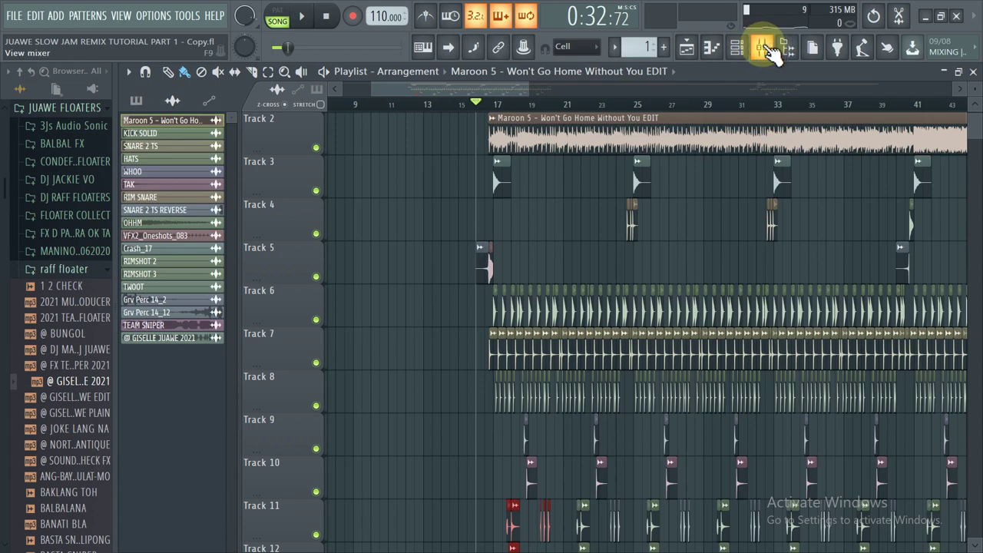
- Solo Track 2, which holds the "Maroon 5 - Won't Go Home Without You EDIT" clip
{"action": "scroll", "coordinate": [543, 165], "scroll_direction": "up", "scroll_amount": 1}
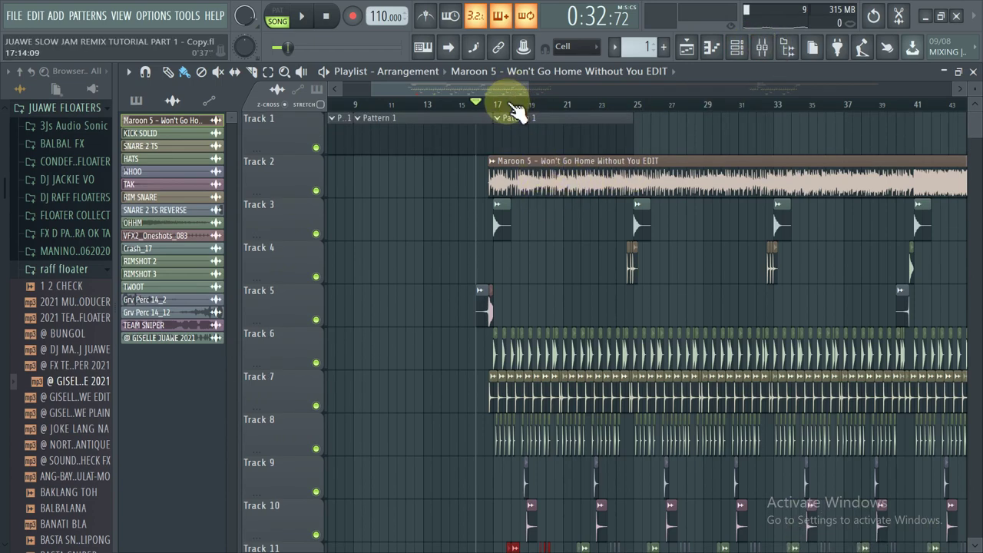
{"action": "scroll", "coordinate": [508, 104], "scroll_direction": "up", "scroll_amount": 5}
{"action": "left_click", "coordinate": [473, 171]}
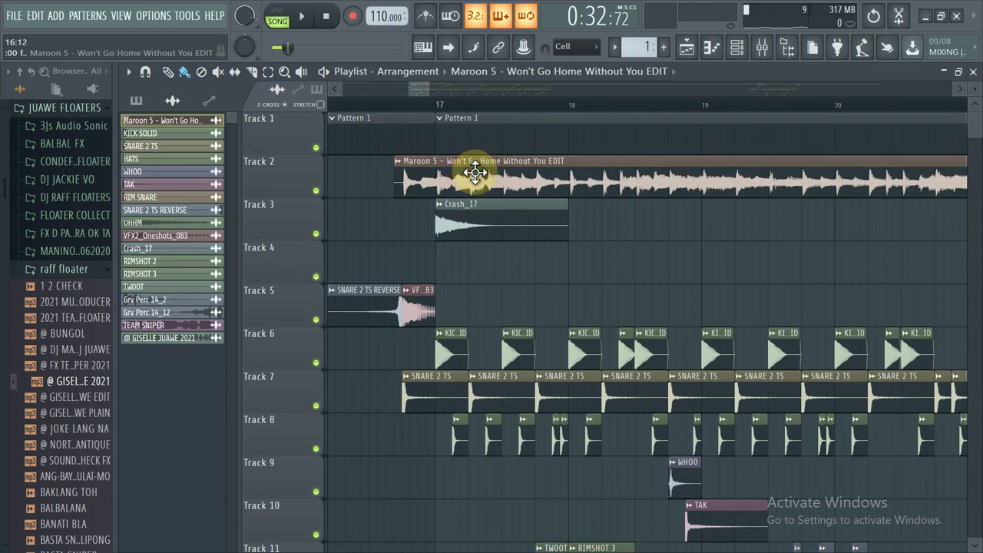
{"action": "double_click", "coordinate": [475, 173]}
{"action": "left_click", "coordinate": [445, 182]}
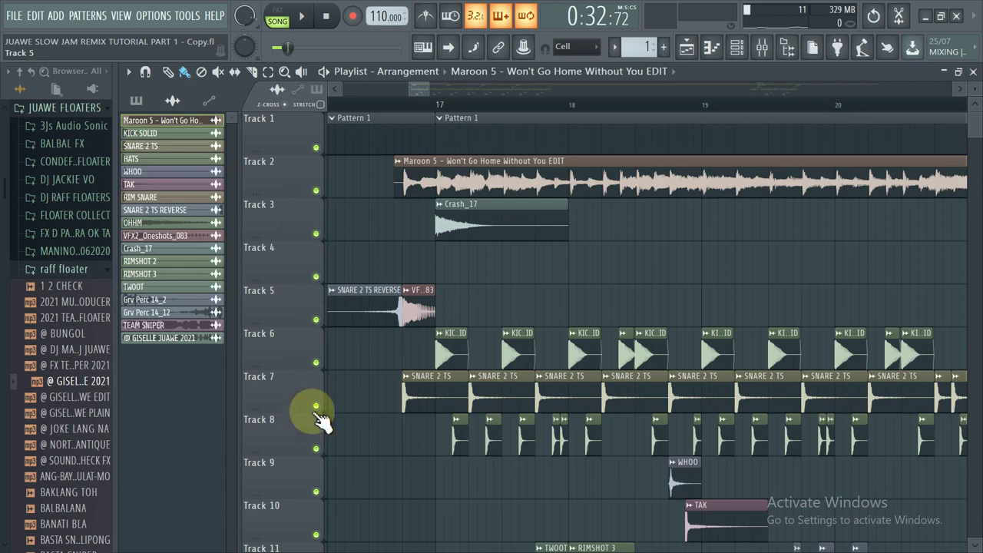
{"action": "right_click", "coordinate": [316, 191]}
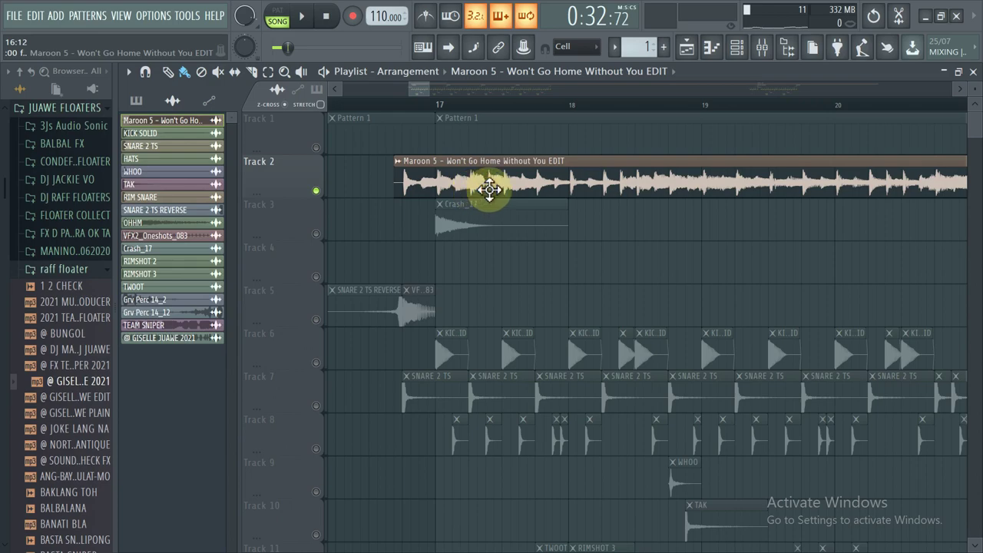
- Play the soloed song clip from its beginning and stop playback
{"action": "left_click", "coordinate": [408, 106]}
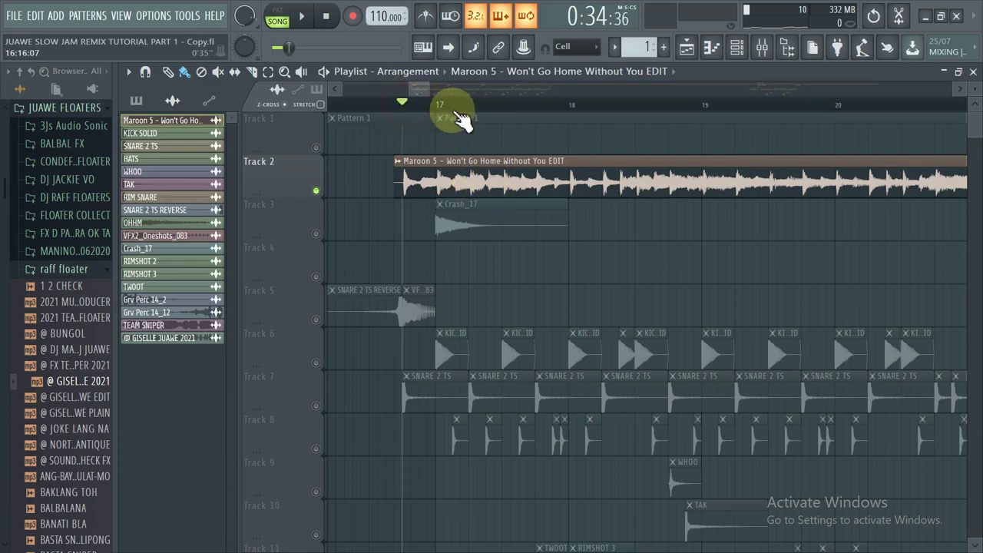
{"action": "key", "text": "space"}
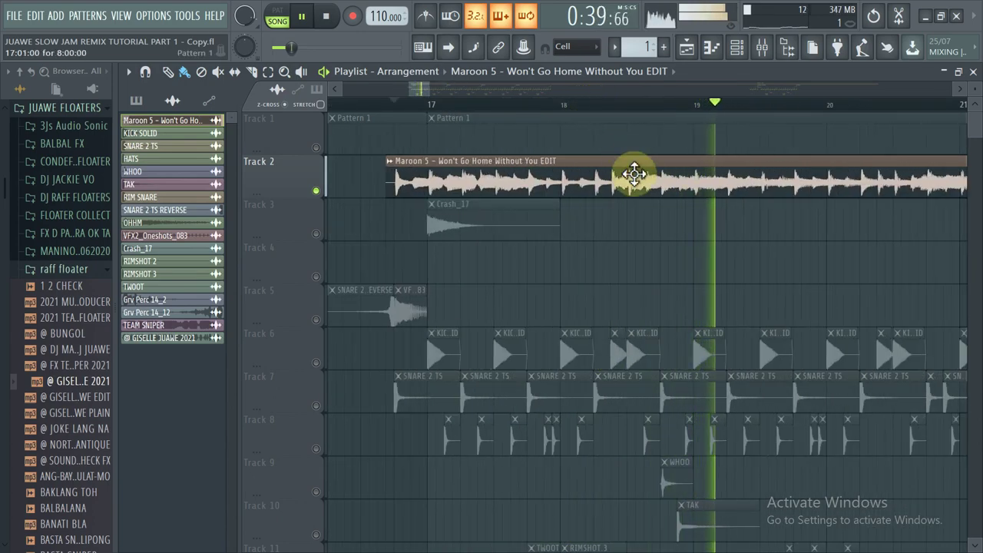
{"action": "key", "text": "space"}
- Open the song clip's channel settings and its SONG mixer track, and load Fruity Parametric EQ 2 into effect slot 2
{"action": "double_click", "coordinate": [560, 185]}
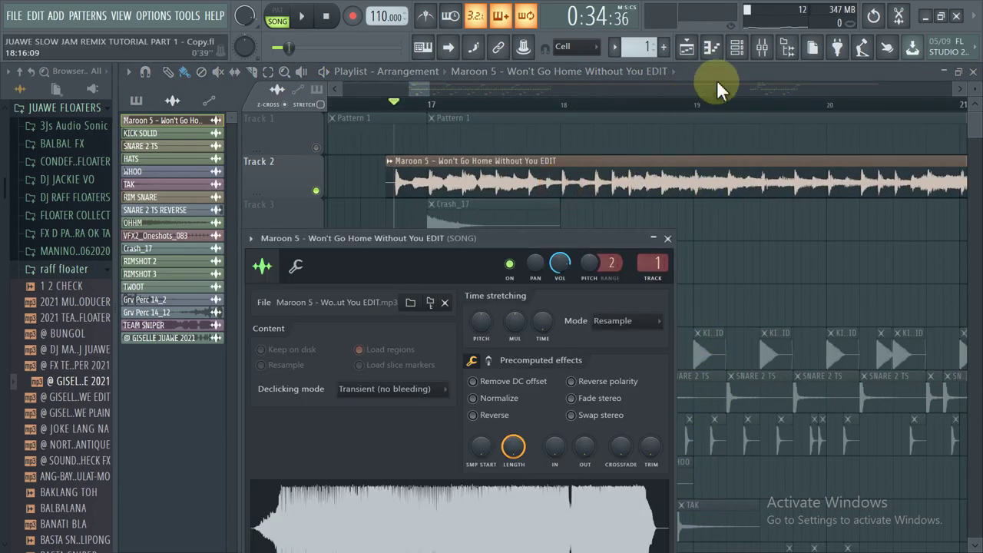
{"action": "left_click", "coordinate": [771, 63]}
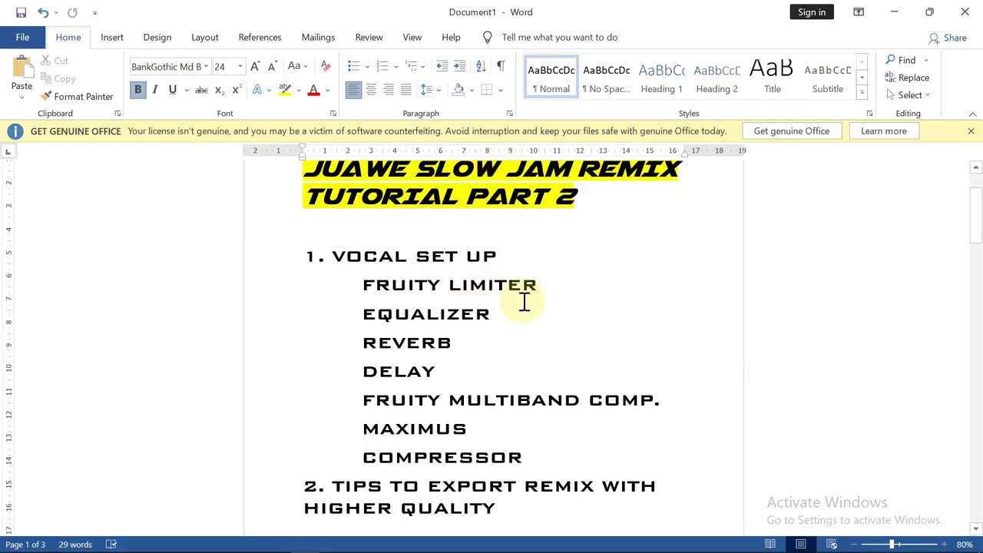
{"action": "left_click_drag", "start_coordinate": [503, 318], "coordinate": [438, 330]}
{"action": "key", "text": "alt+Tab"}
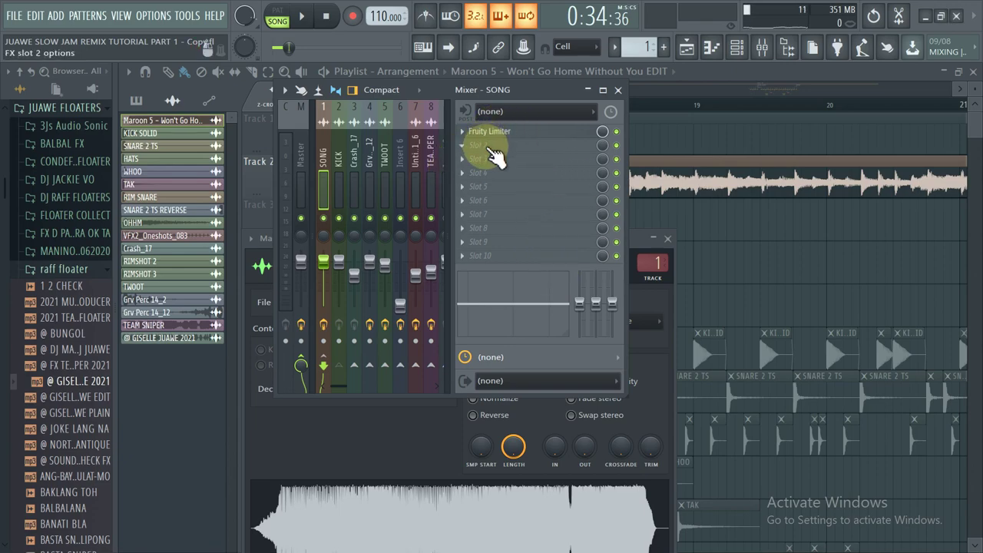
{"action": "left_click", "coordinate": [487, 148]}
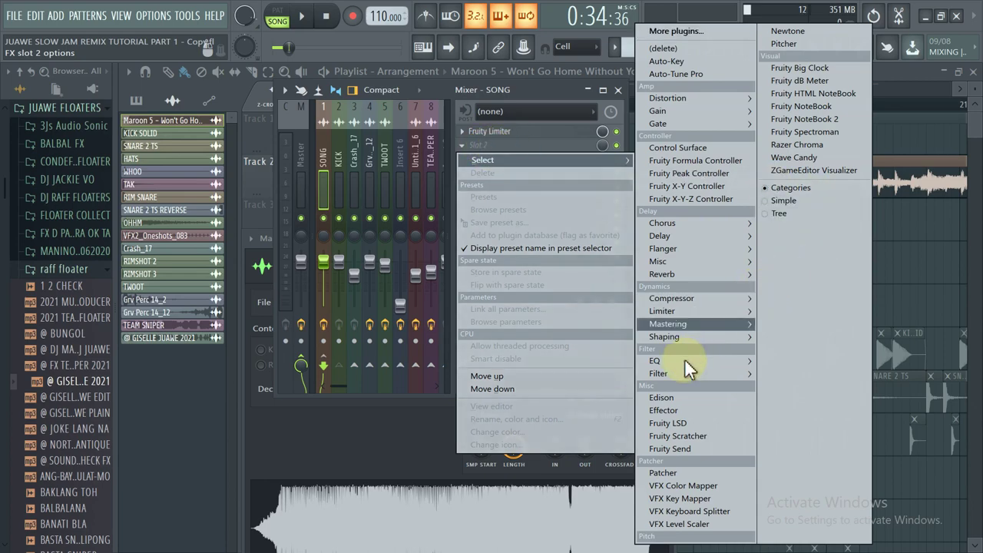
{"action": "mouse_move", "coordinate": [672, 360]}
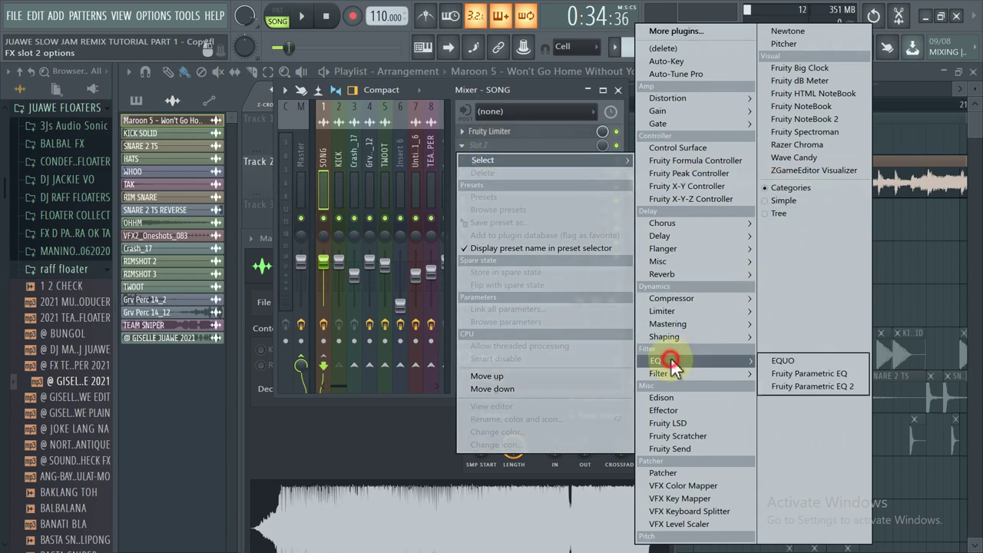
{"action": "left_click", "coordinate": [802, 387]}
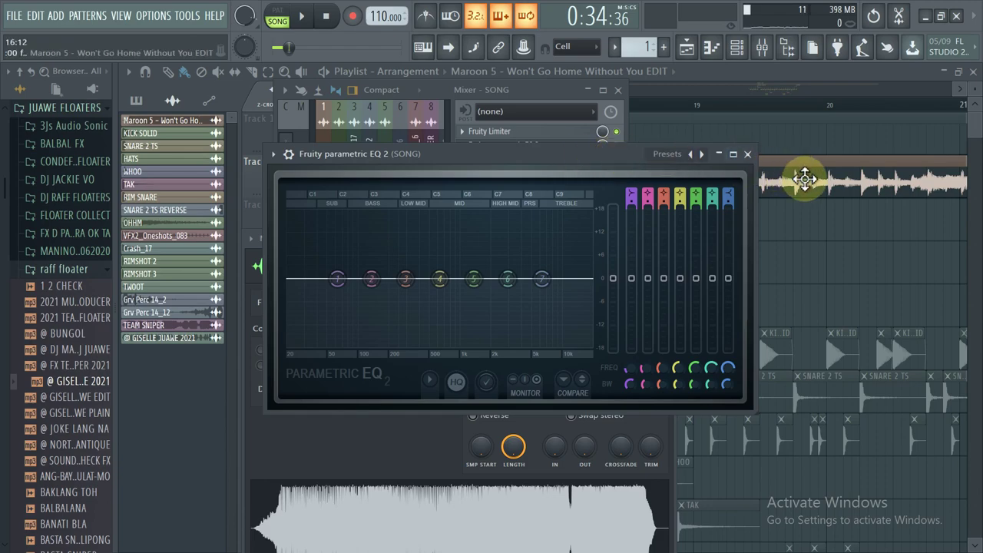
- Cut EQ band 2 by 18 dB at about 199 Hz and narrow its bandwidth to 4%
{"action": "mouse_move", "coordinate": [371, 278]}
{"action": "left_mouse_down"}
{"action": "mouse_move", "coordinate": [376, 309]}
{"action": "mouse_move", "coordinate": [375, 279]}
{"action": "left_mouse_up"}
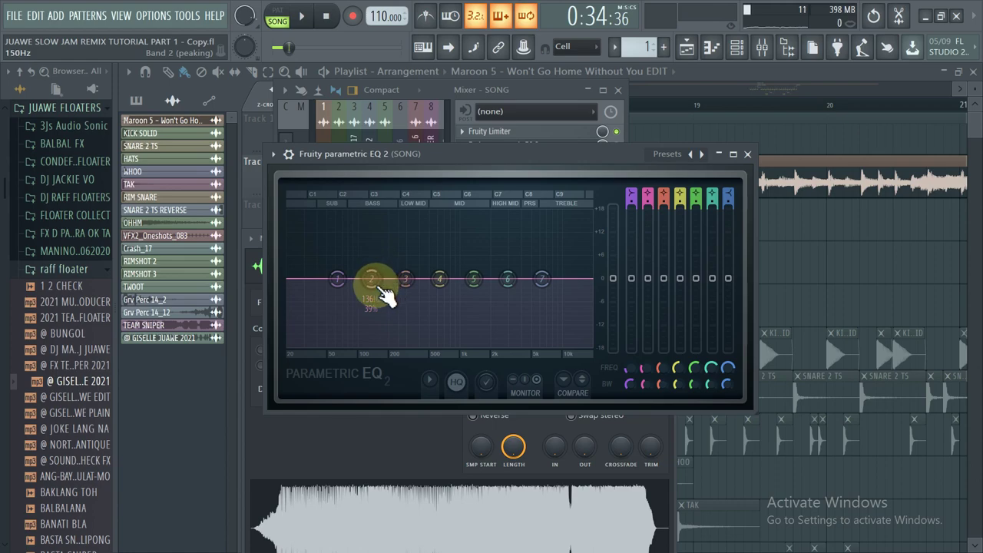
{"action": "left_click_drag", "start_coordinate": [378, 288], "coordinate": [388, 341]}
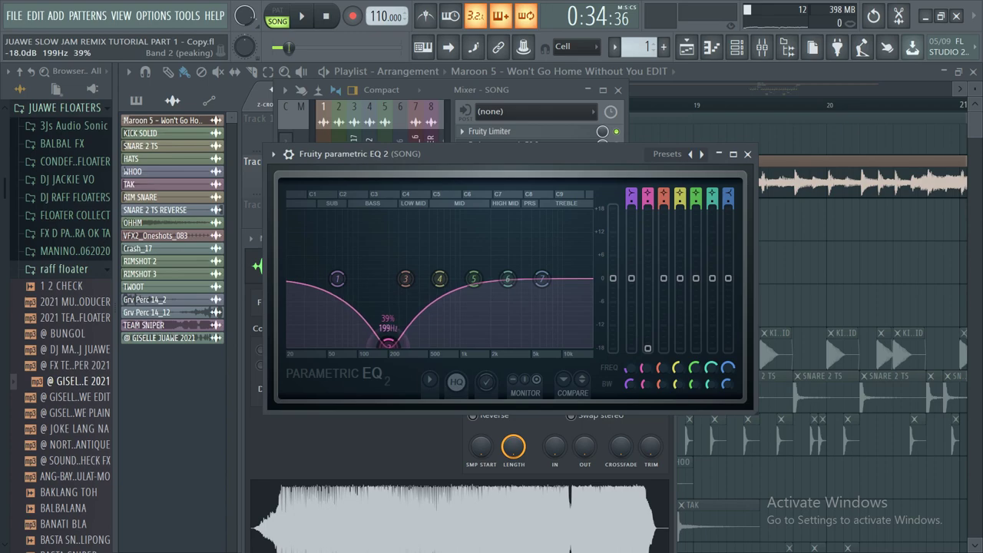
{"action": "key", "text": "XF86MonBrightnessDown"}
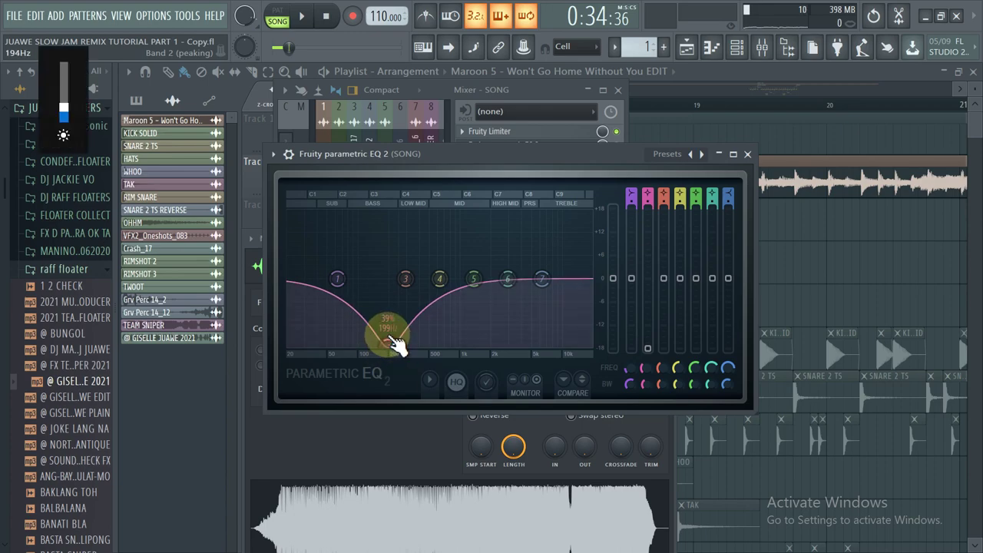
{"action": "scroll", "coordinate": [642, 382], "scroll_direction": "down", "scroll_amount": 8}
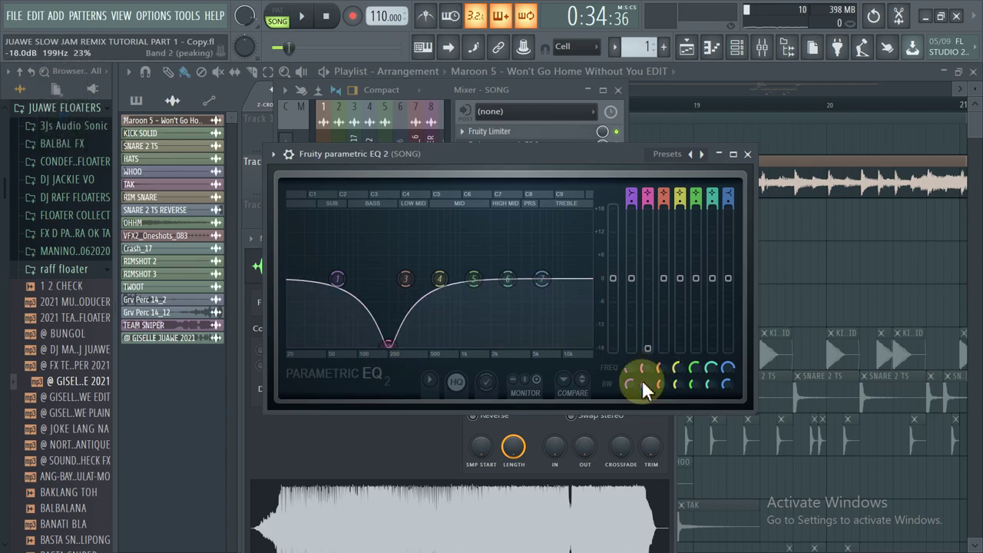
{"action": "scroll", "coordinate": [648, 385], "scroll_direction": "down", "scroll_amount": 5}
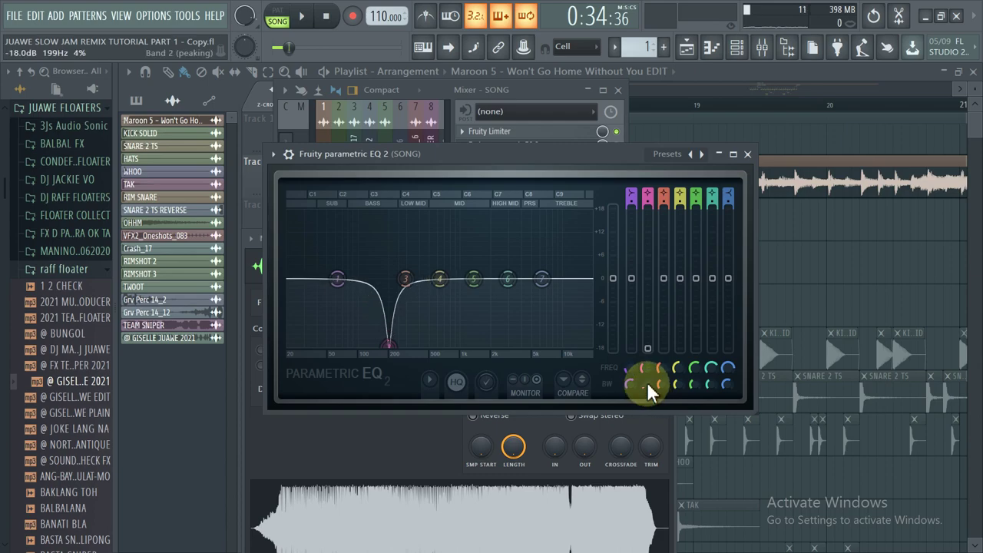
- Lower EQ bands 1 and 6 to about -12 dB, placing band 6 near 10040 Hz with a 4% bandwidth
{"action": "left_click_drag", "start_coordinate": [337, 278], "coordinate": [363, 322]}
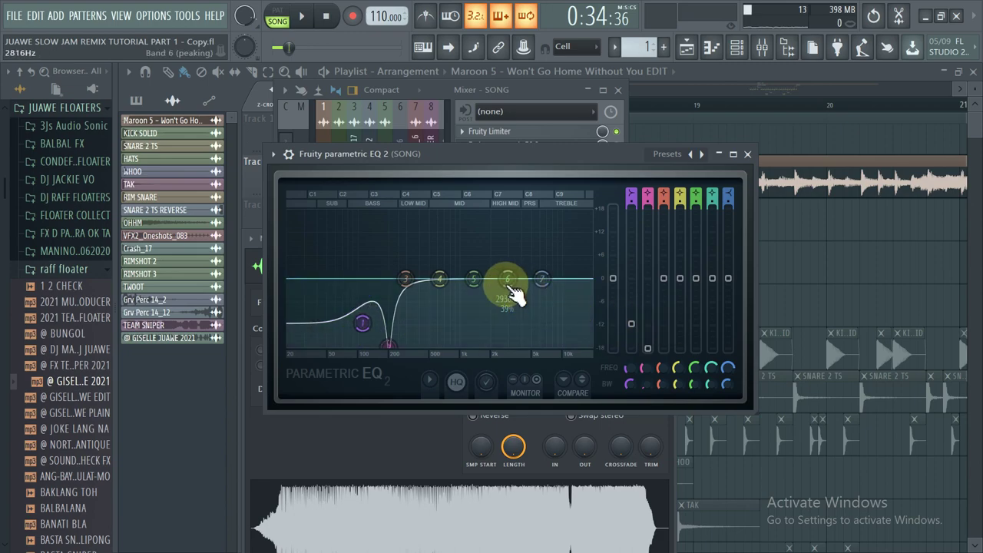
{"action": "left_click_drag", "start_coordinate": [508, 278], "coordinate": [564, 344]}
{"action": "scroll", "coordinate": [712, 387], "scroll_direction": "down", "scroll_amount": 10}
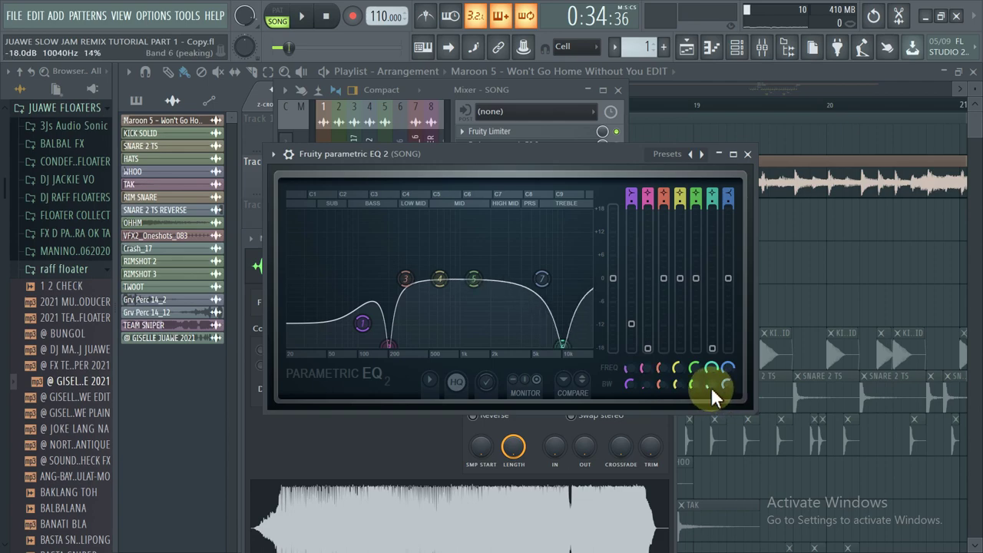
{"action": "scroll", "coordinate": [712, 387], "scroll_direction": "down", "scroll_amount": 3}
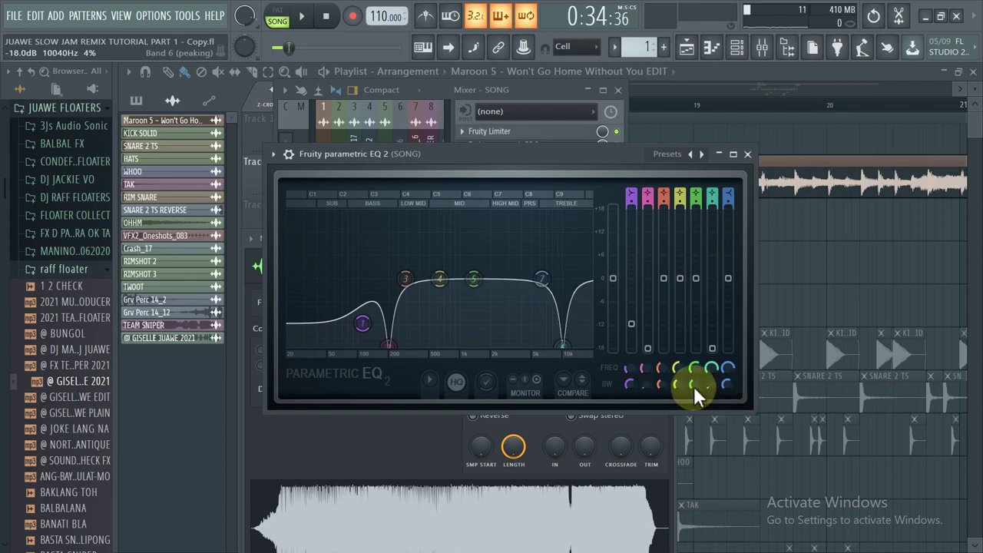
{"action": "left_click_drag", "start_coordinate": [712, 348], "coordinate": [713, 340]}
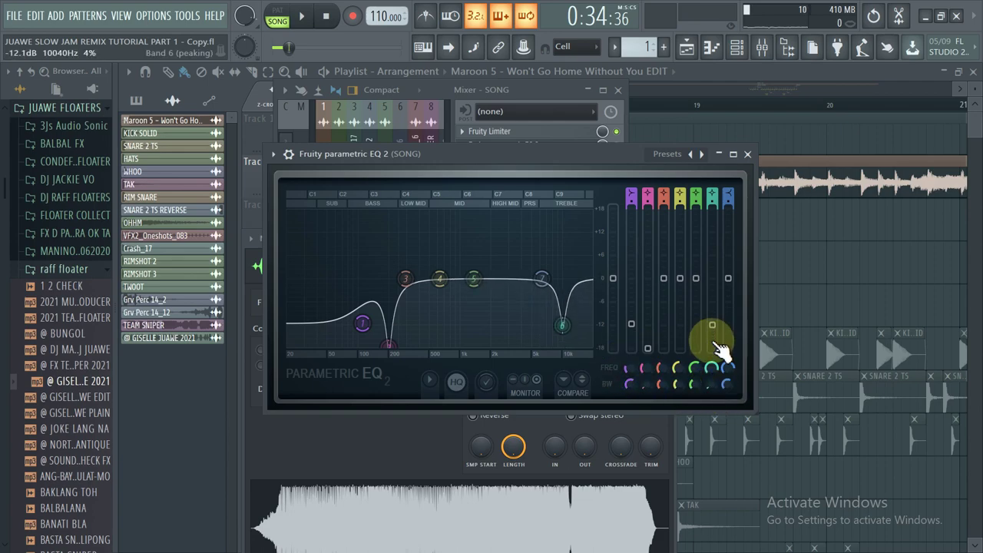
- Lower EQ band 7 by about 5 dB, boost bands 3 and 5 by about 3 dB, and close the equalizer
{"action": "left_click_drag", "start_coordinate": [544, 281], "coordinate": [583, 303]}
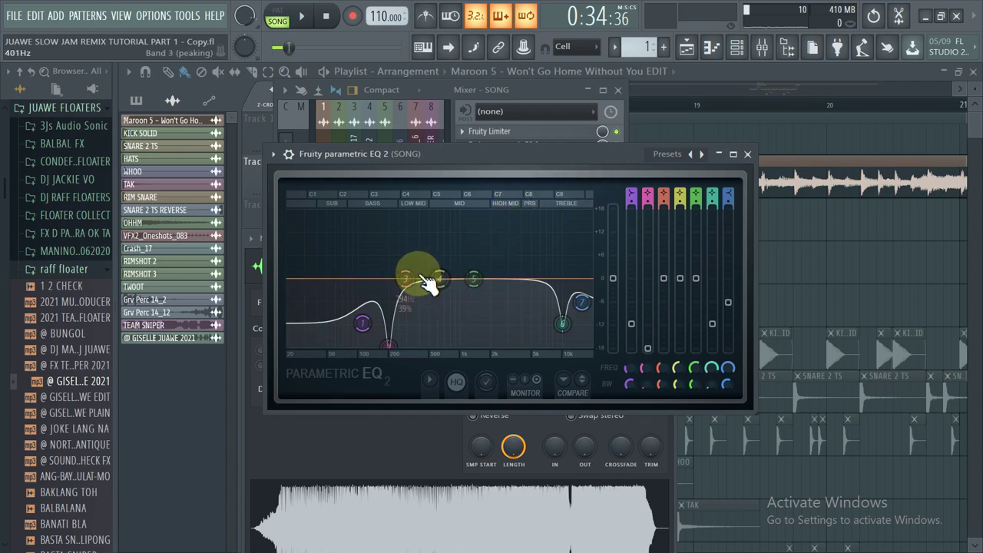
{"action": "left_click_drag", "start_coordinate": [424, 278], "coordinate": [527, 268]}
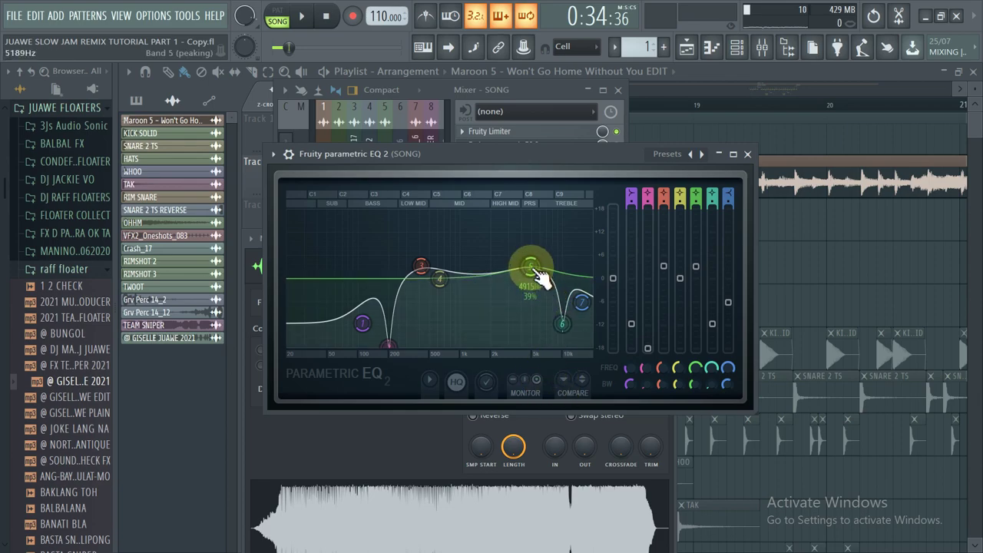
{"action": "left_click_drag", "start_coordinate": [528, 267], "coordinate": [530, 266]}
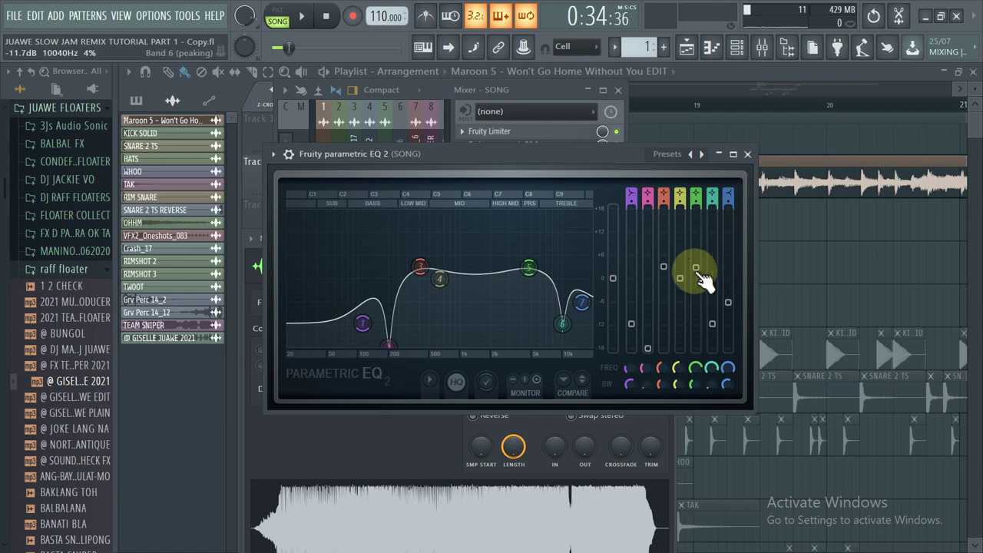
{"action": "left_click_drag", "start_coordinate": [581, 302], "coordinate": [572, 300]}
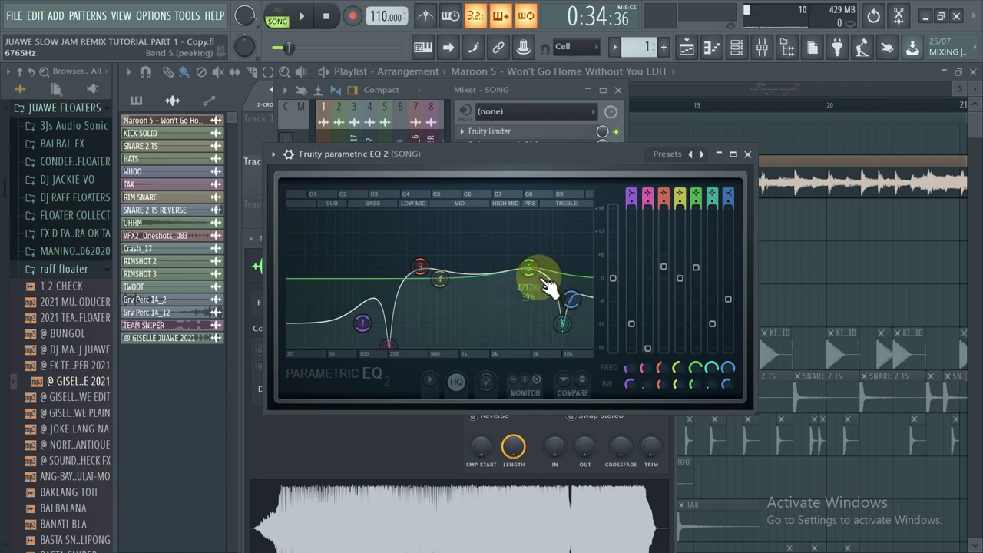
{"action": "left_click_drag", "start_coordinate": [530, 268], "coordinate": [527, 267]}
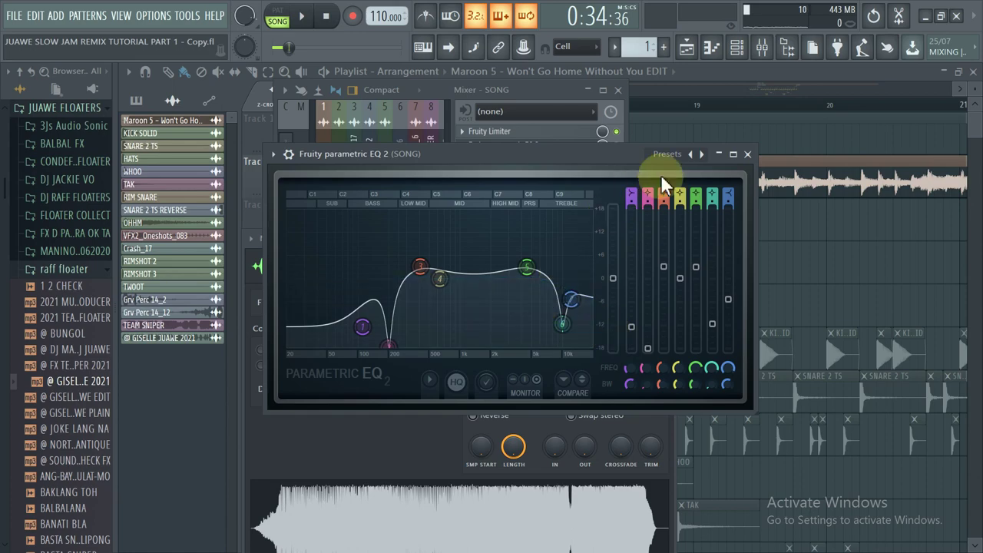
{"action": "left_click", "coordinate": [748, 156]}
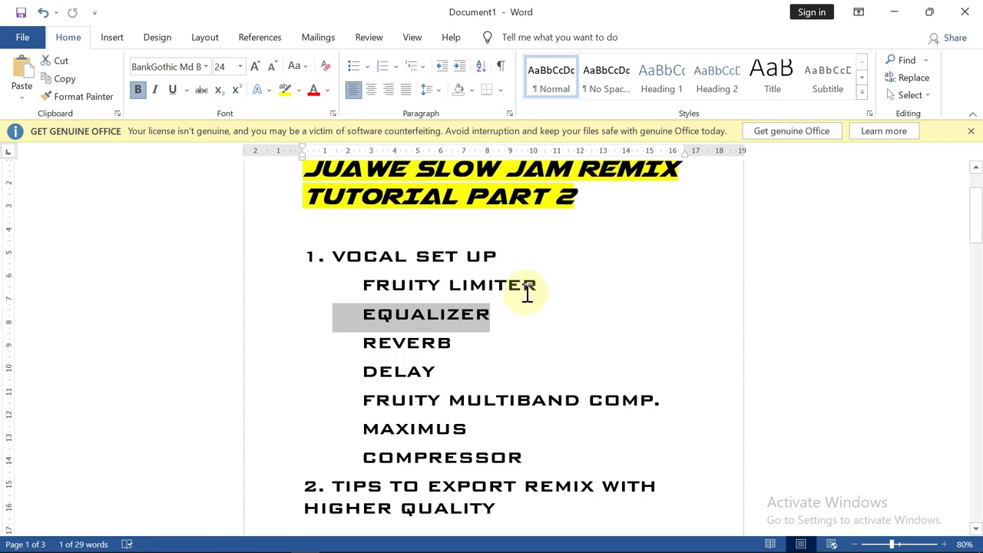
- Highlight REVERB in the Word outline, and load Fruity Reeverb 2 into effect slot 3 of the SONG mixer track
{"action": "left_click_drag", "start_coordinate": [471, 351], "coordinate": [384, 354]}
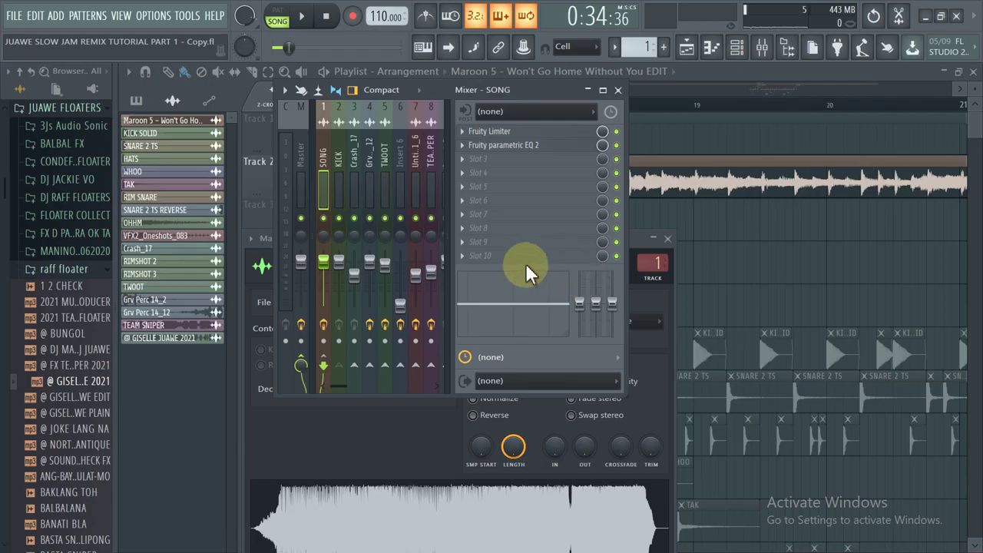
{"action": "left_click", "coordinate": [479, 157]}
{"action": "mouse_move", "coordinate": [482, 174]}
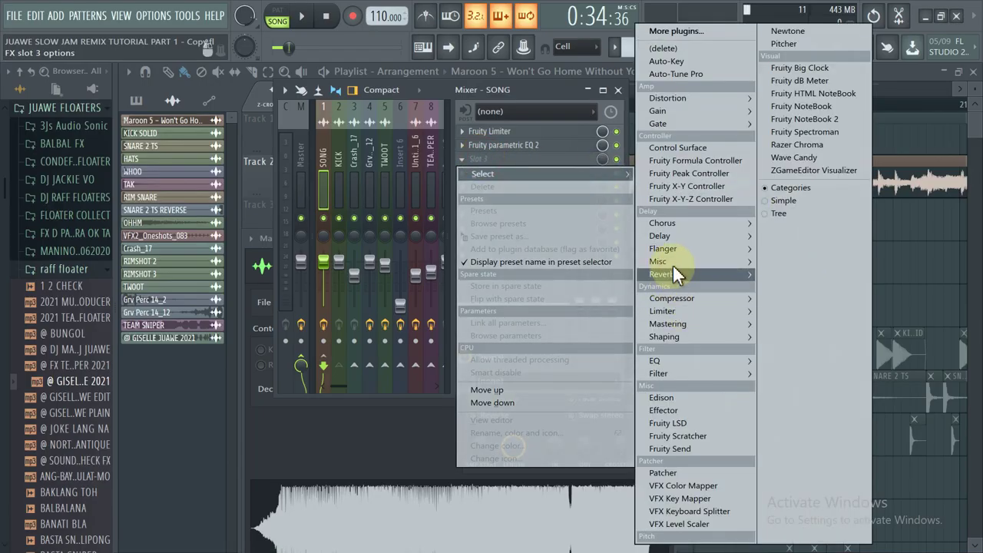
{"action": "mouse_move", "coordinate": [676, 270]}
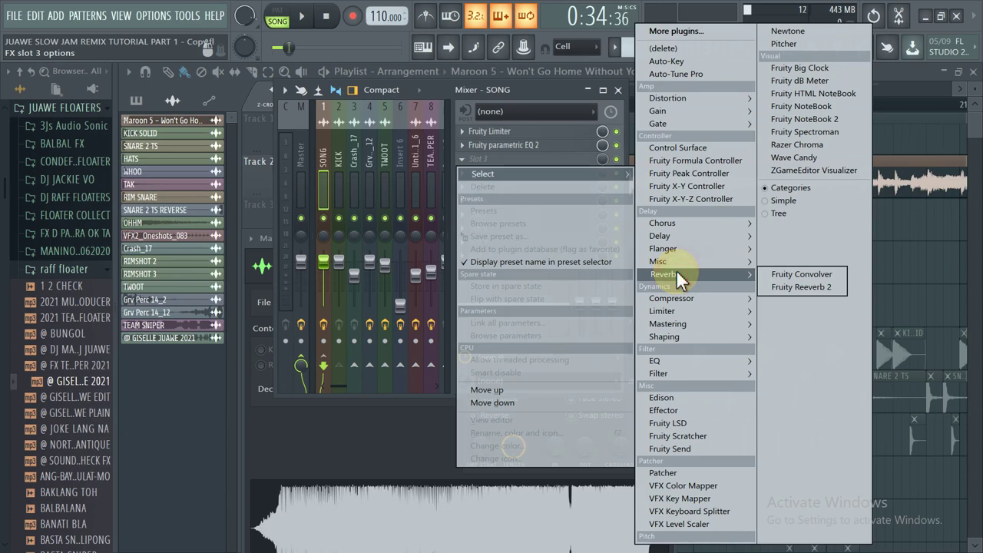
{"action": "left_click", "coordinate": [786, 285]}
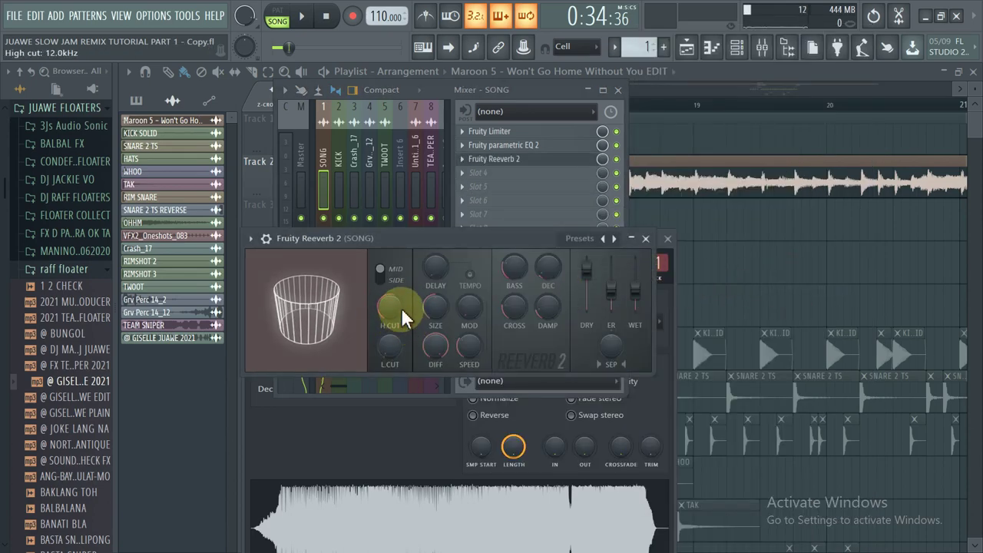
- Set the reverb's room size to 22, reset its early reflection level to 100%, and lower its wet level
{"action": "left_click_drag", "start_coordinate": [402, 342], "coordinate": [447, 305]}
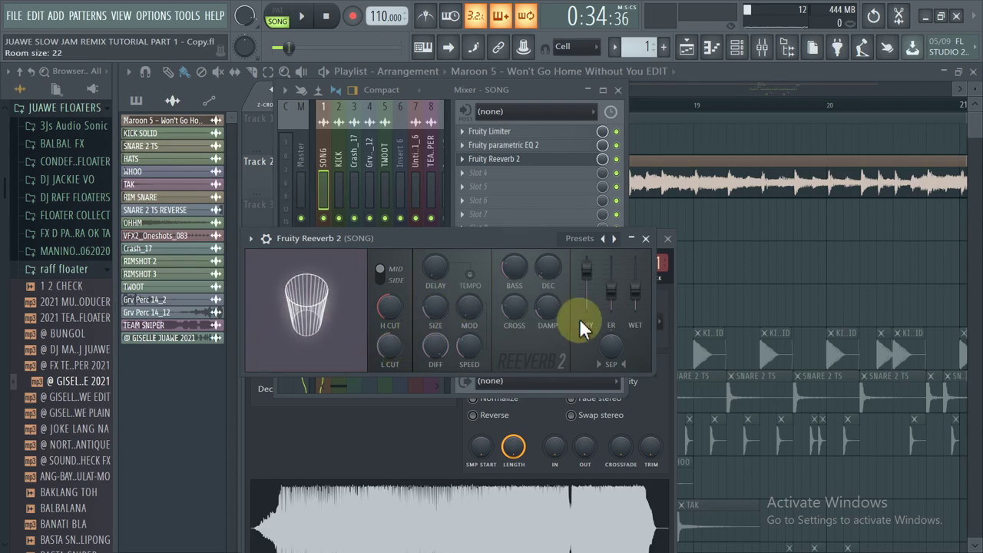
{"action": "right_click", "coordinate": [612, 289]}
{"action": "left_click", "coordinate": [647, 299]}
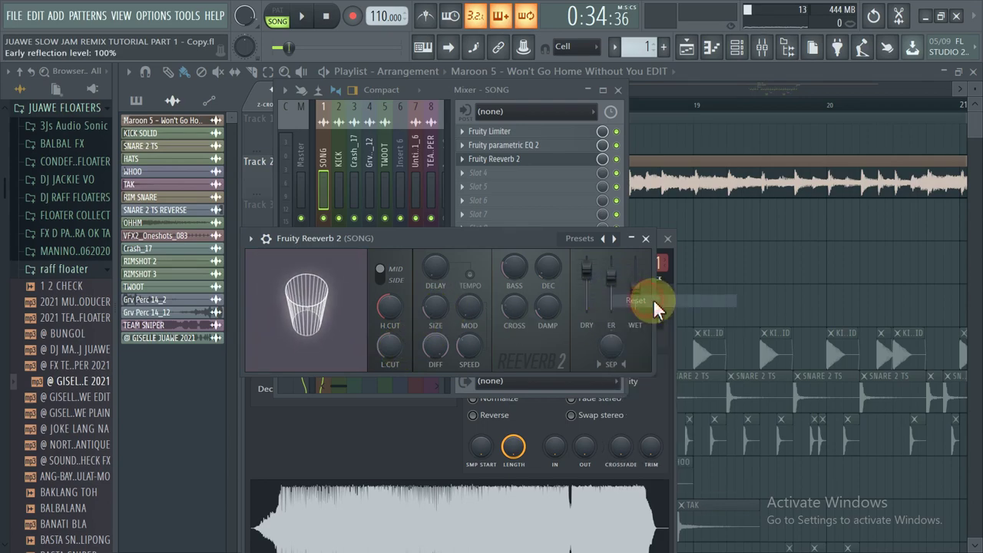
{"action": "left_click_drag", "start_coordinate": [636, 298], "coordinate": [646, 319]}
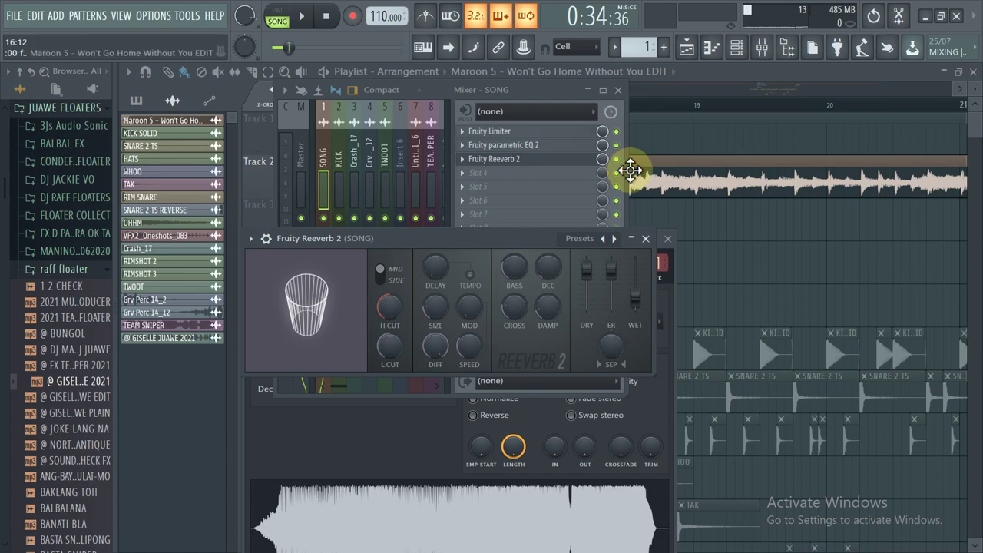
- Play the soloed song clip in the playlist to hear the effects, show the mixer, and stop playback
{"action": "left_click", "coordinate": [663, 180]}
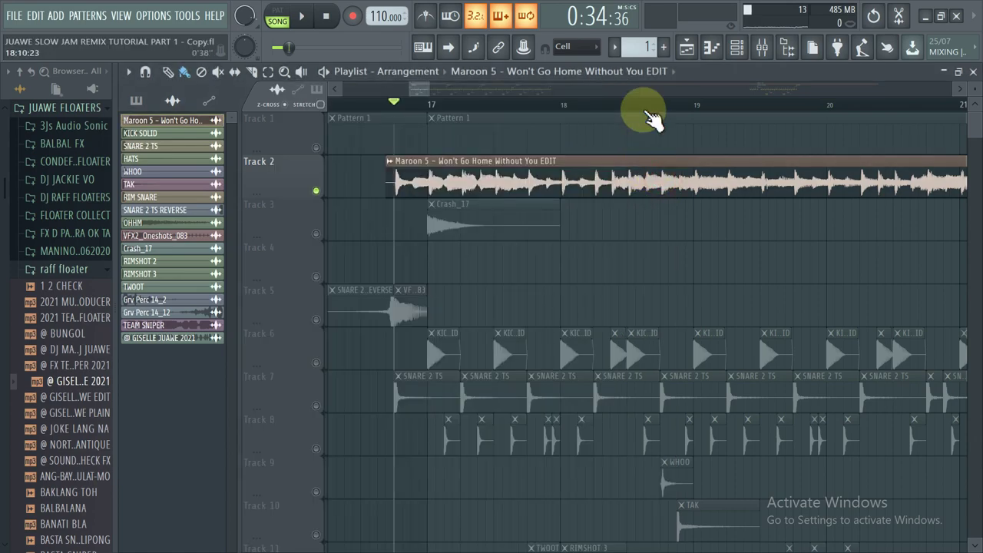
{"action": "scroll", "coordinate": [407, 107], "scroll_direction": "up", "scroll_amount": 3}
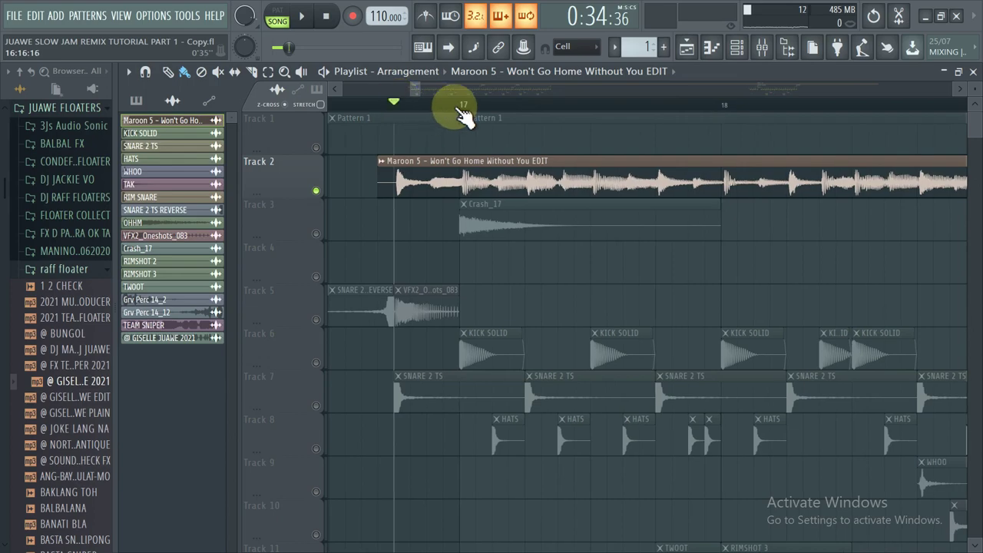
{"action": "scroll", "coordinate": [461, 107], "scroll_direction": "up", "scroll_amount": 3}
{"action": "scroll", "coordinate": [471, 106], "scroll_direction": "down", "scroll_amount": 3}
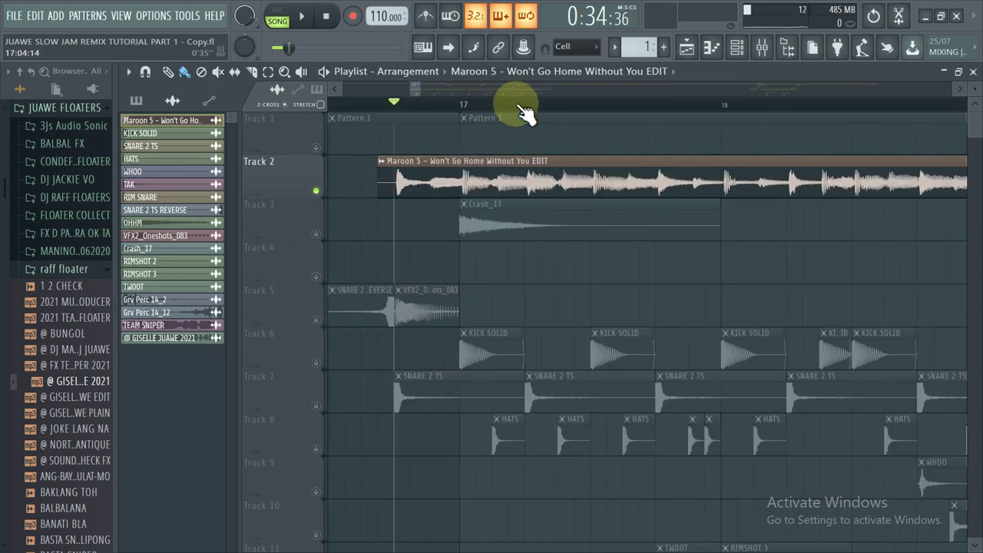
{"action": "scroll", "coordinate": [467, 104], "scroll_direction": "up", "scroll_amount": 3}
{"action": "scroll", "coordinate": [480, 119], "scroll_direction": "down", "scroll_amount": 3}
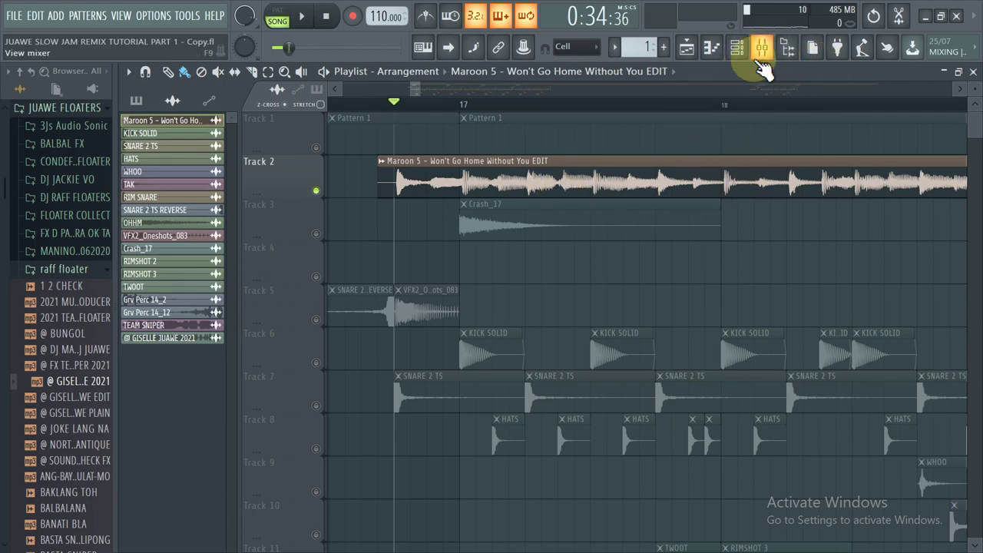
{"action": "key", "text": "space"}
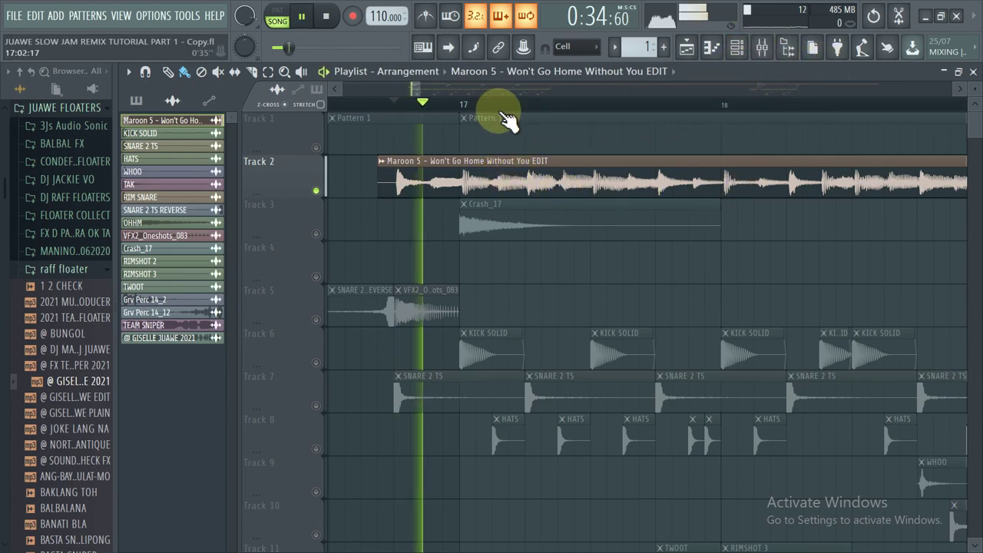
{"action": "scroll", "coordinate": [584, 114], "scroll_direction": "down", "scroll_amount": 4}
{"action": "scroll", "coordinate": [667, 107], "scroll_direction": "up", "scroll_amount": 4}
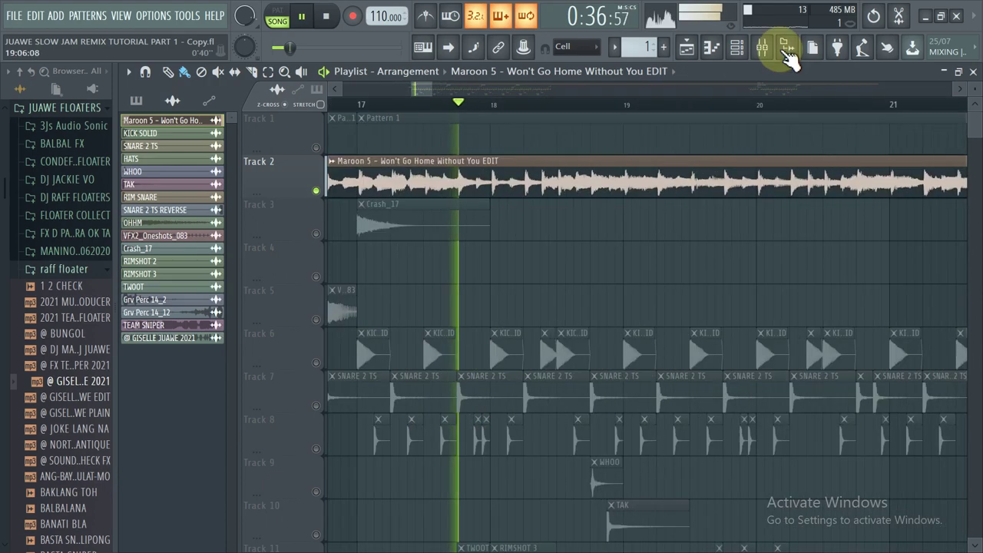
{"action": "scroll", "coordinate": [600, 108], "scroll_direction": "down", "scroll_amount": 5}
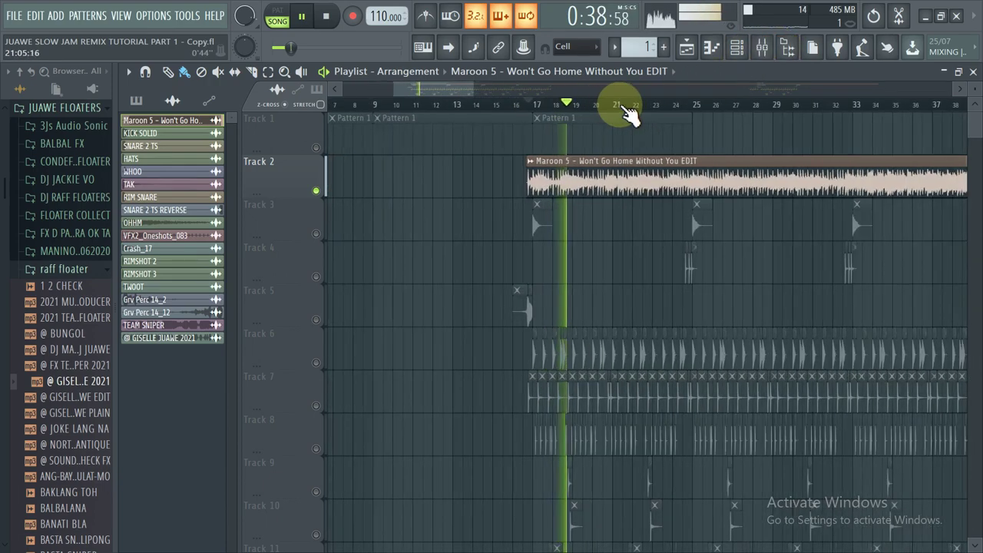
{"action": "scroll", "coordinate": [687, 92], "scroll_direction": "up", "scroll_amount": 4}
{"action": "left_click", "coordinate": [763, 47]}
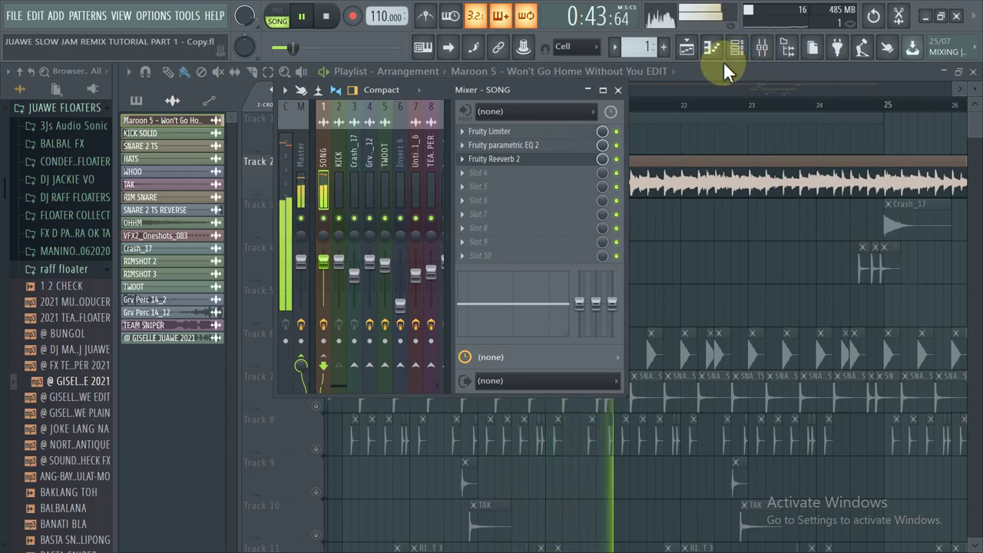
{"action": "key", "text": "space"}
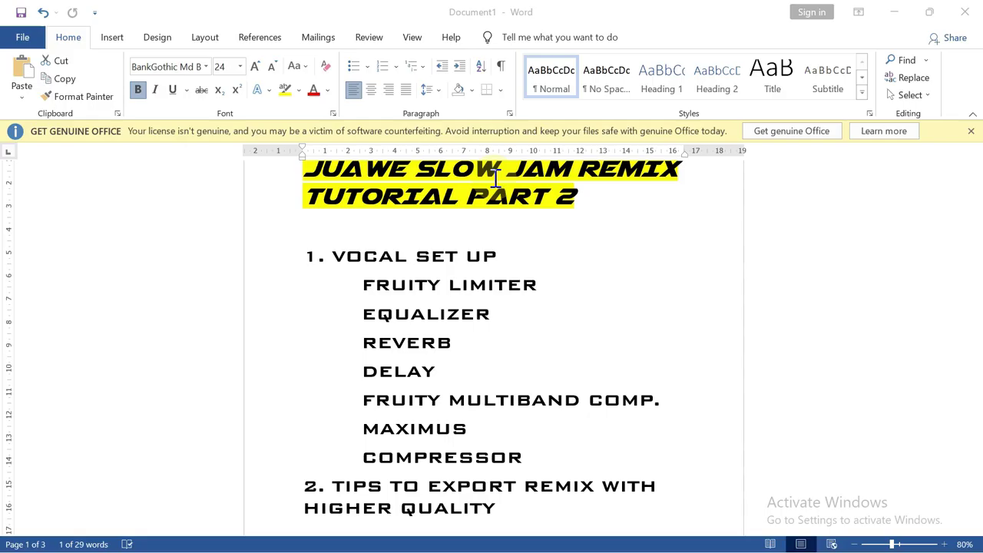
- Highlight DELAY in the Word outline, and load Fruity Delay 2 into effect slot 4 of the SONG mixer track in FL Studio
{"action": "left_click_drag", "start_coordinate": [450, 343], "coordinate": [334, 343]}
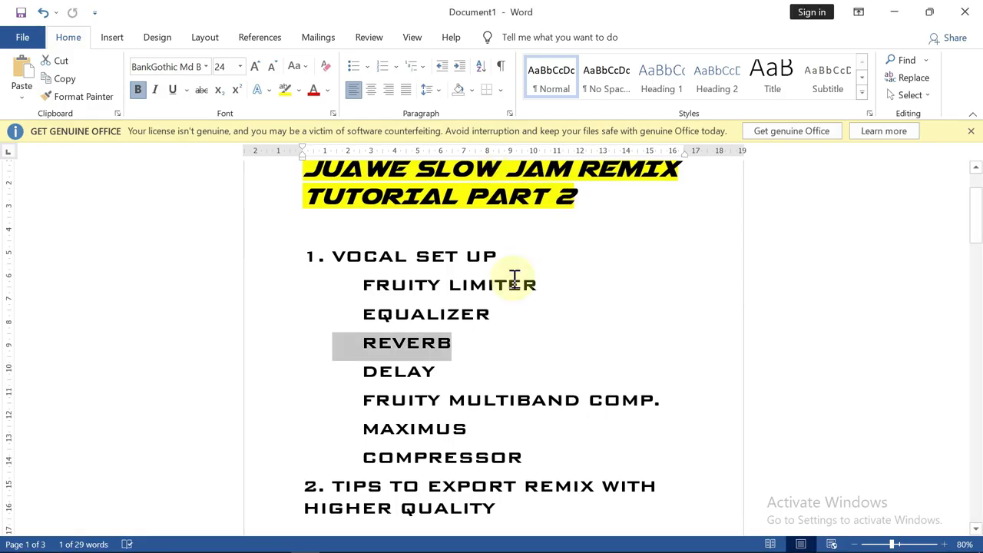
{"action": "left_click_drag", "start_coordinate": [451, 373], "coordinate": [336, 381]}
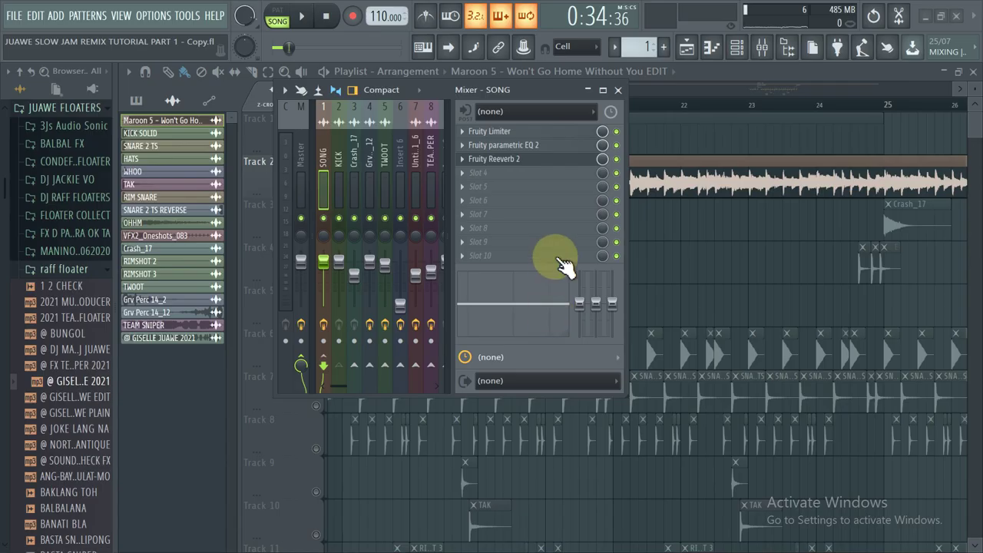
{"action": "left_click", "coordinate": [499, 175]}
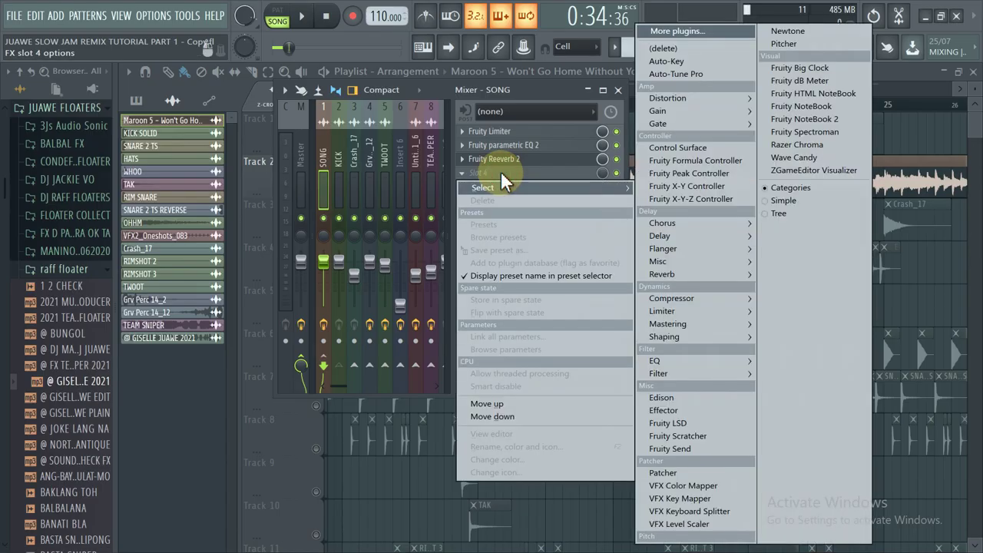
{"action": "left_click", "coordinate": [688, 236]}
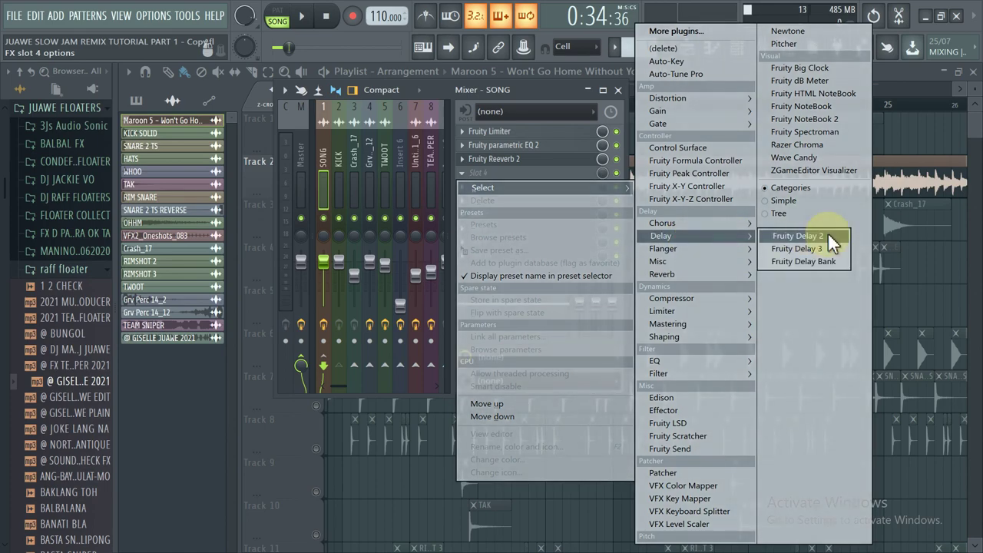
{"action": "left_click", "coordinate": [832, 242]}
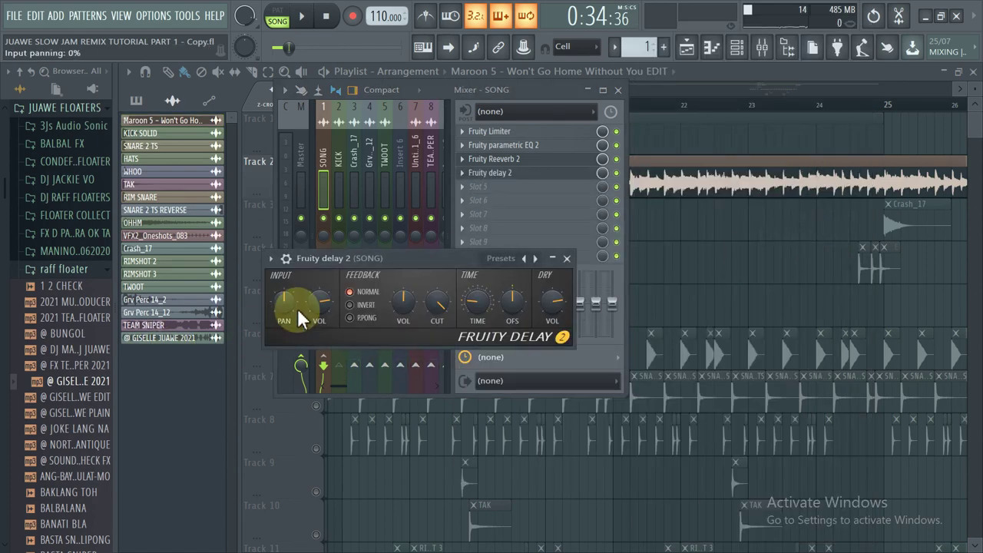
{"action": "left_click_drag", "start_coordinate": [280, 313], "coordinate": [310, 311]}
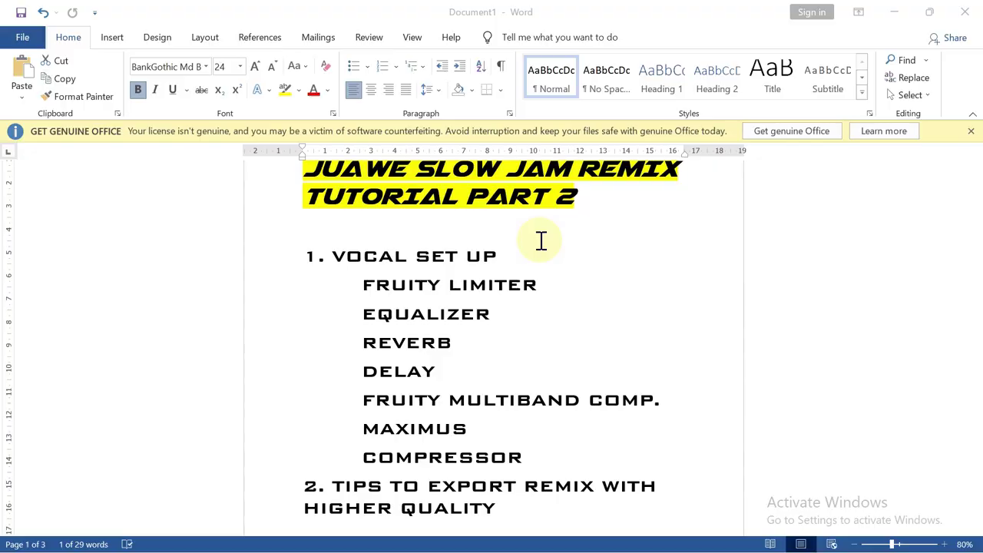
- Highlight FRUITY MULTIBAND COMP. in the Word outline, and load Fruity Multiband Compressor into effect slot 5 of the SONG mixer track
{"action": "left_click_drag", "start_coordinate": [338, 371], "coordinate": [438, 371]}
{"action": "left_click_drag", "start_coordinate": [351, 406], "coordinate": [679, 404]}
{"action": "key", "text": "alt+Tab"}
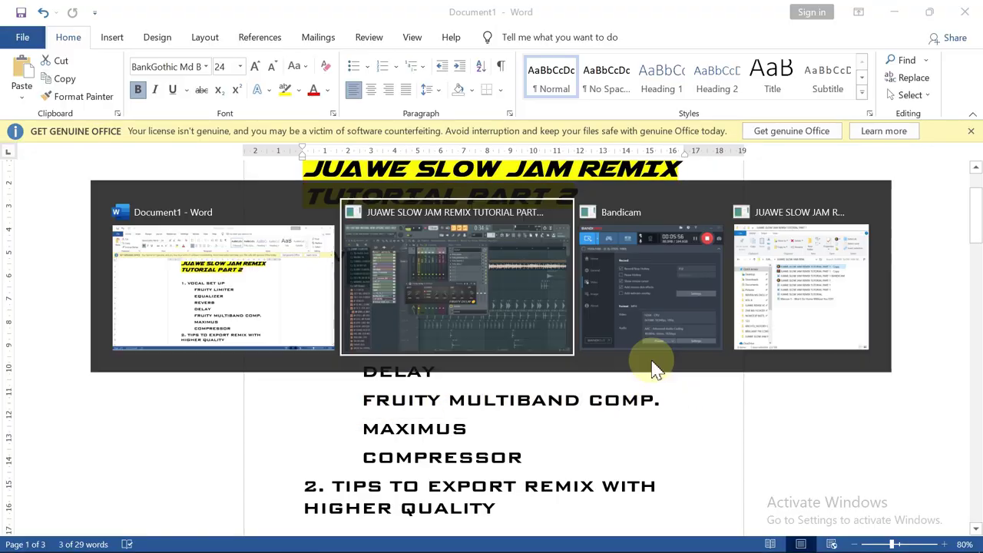
{"action": "left_click", "coordinate": [478, 191]}
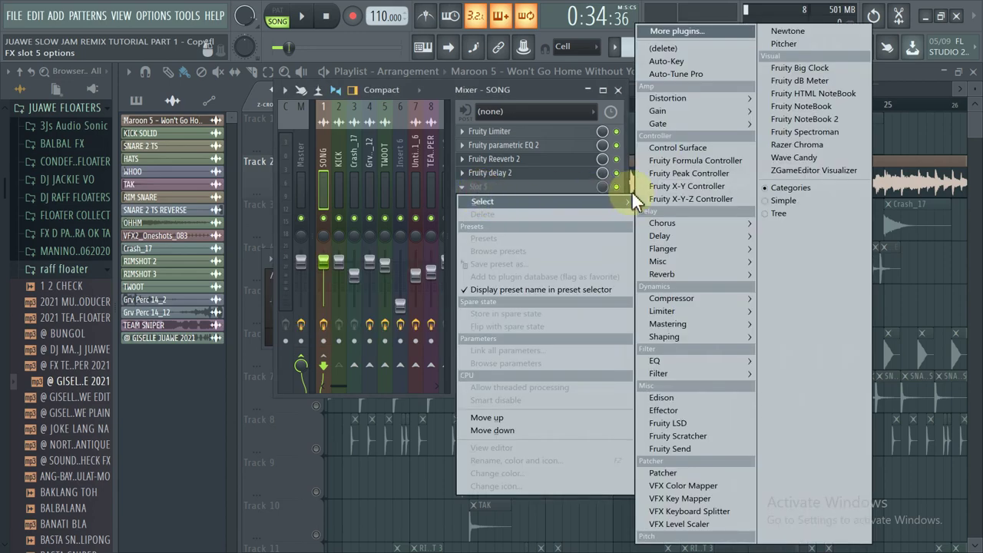
{"action": "mouse_move", "coordinate": [659, 293]}
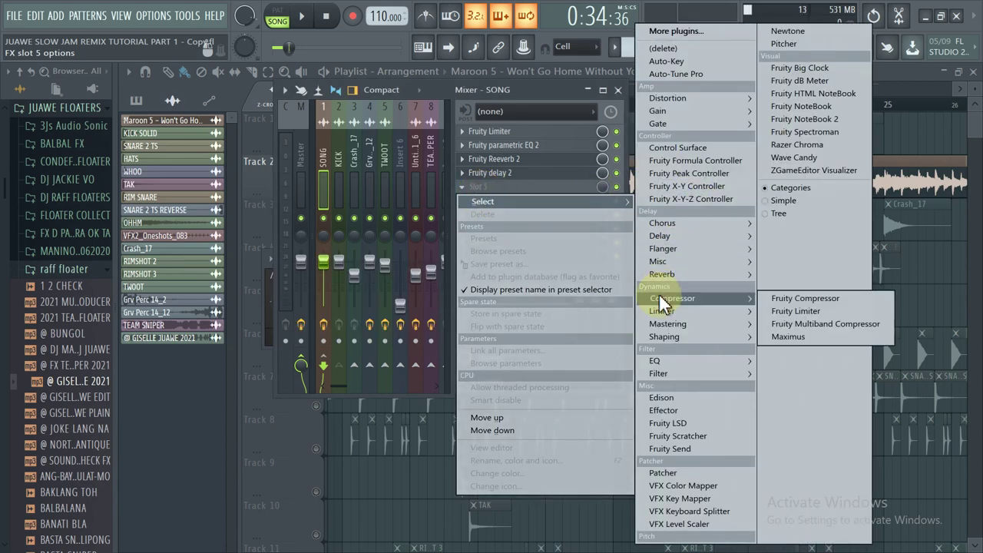
{"action": "left_click", "coordinate": [703, 298]}
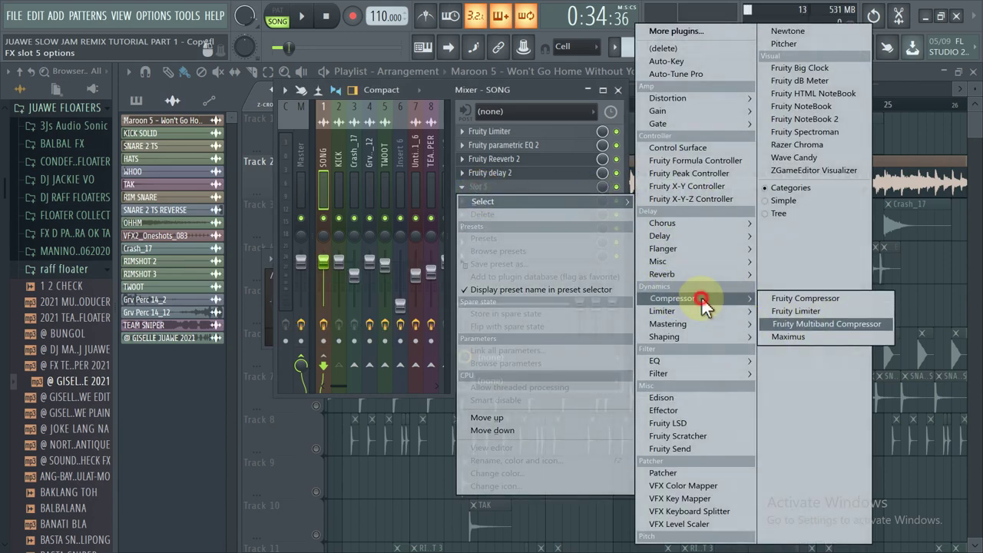
{"action": "left_click", "coordinate": [840, 323]}
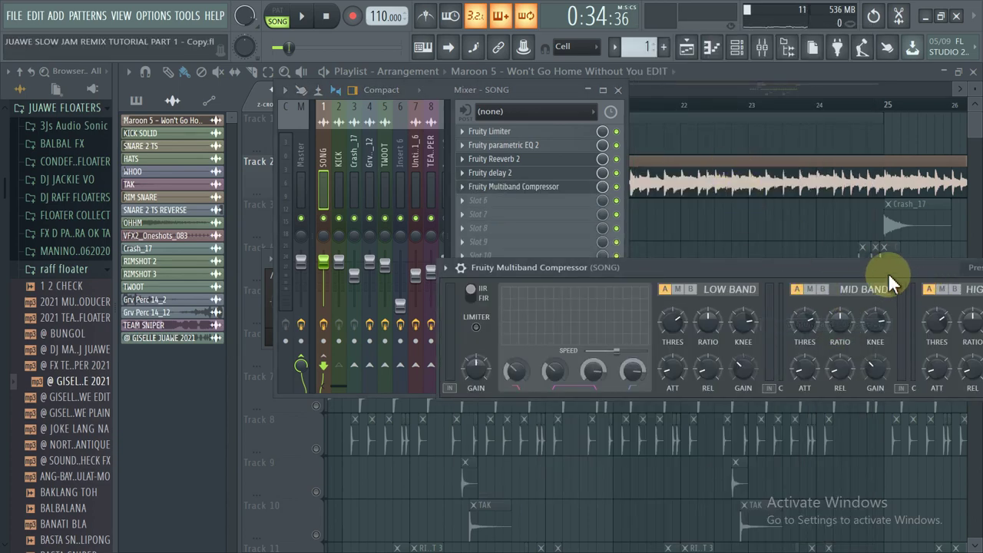
- Move the Fruity Multiband Compressor window fully into view and apply the Mastering 2.4dB preset
{"action": "left_click_drag", "start_coordinate": [888, 273], "coordinate": [664, 269]}
{"action": "left_click", "coordinate": [750, 268]}
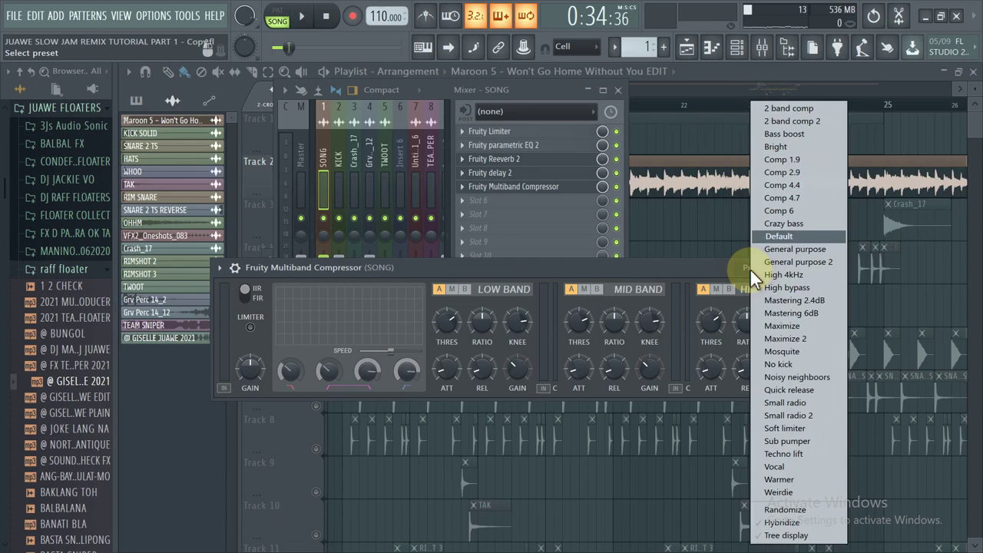
{"action": "left_click", "coordinate": [826, 301]}
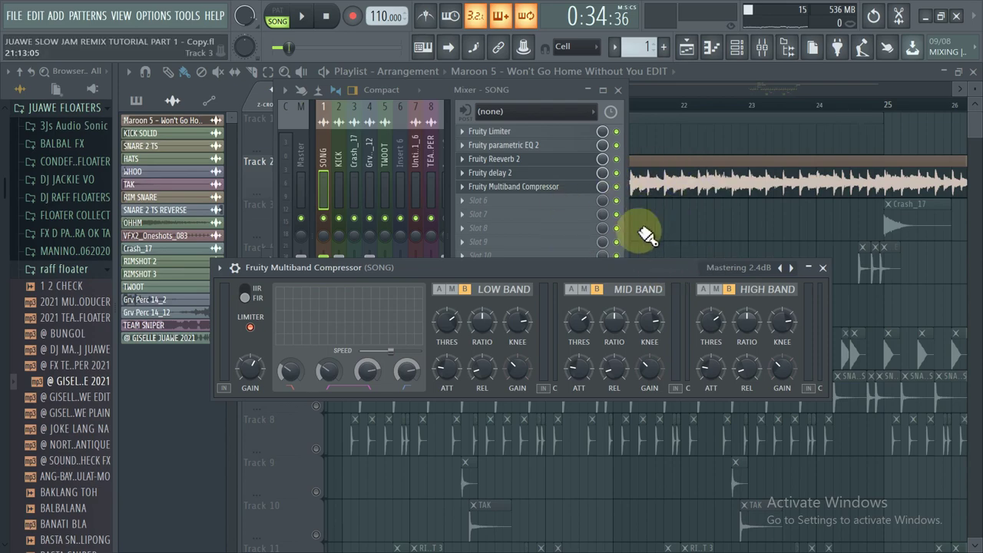
- Play the song clip from about bar 25 to hear the multiband compression, show the mixer, and stop playback
{"action": "left_click", "coordinate": [681, 193]}
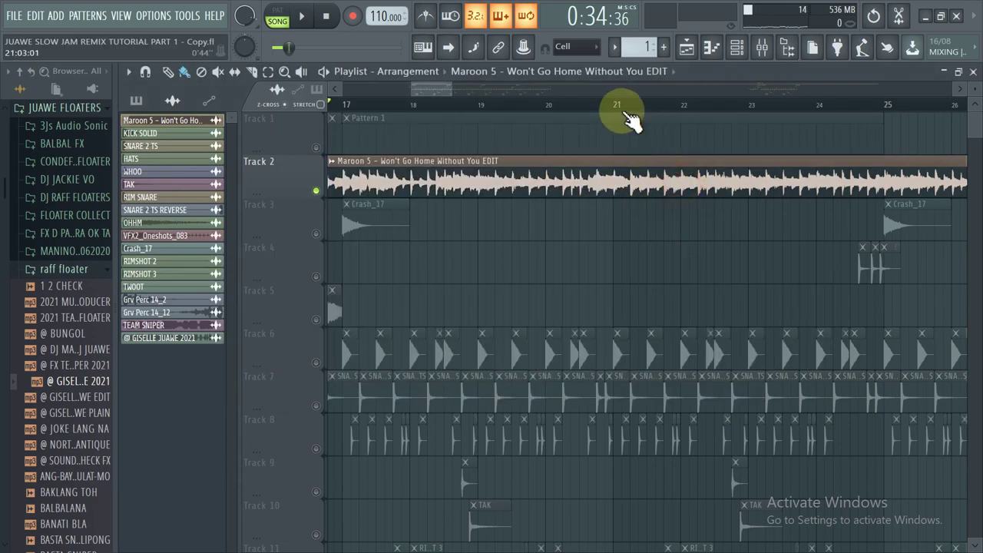
{"action": "left_click_drag", "start_coordinate": [624, 115], "coordinate": [648, 114]}
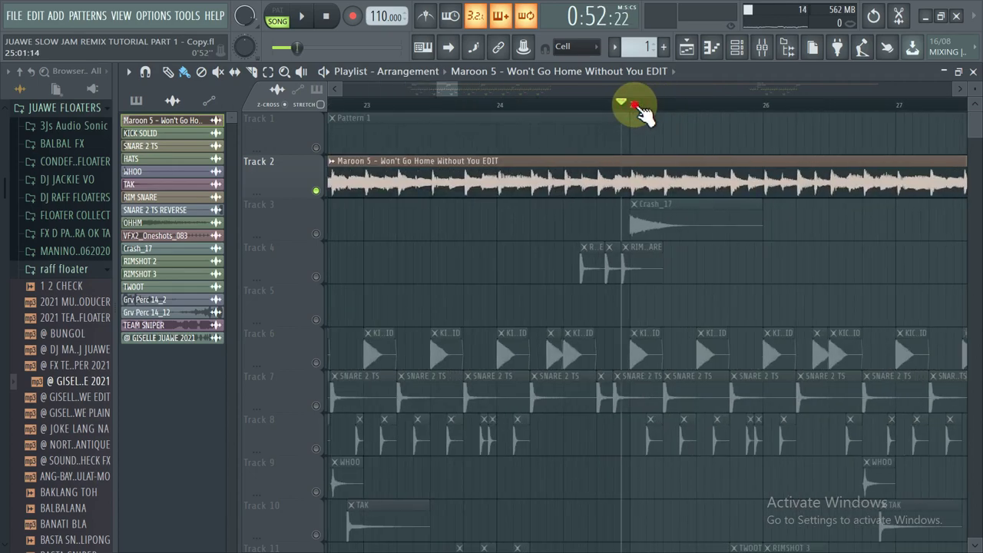
{"action": "left_click", "coordinate": [636, 106]}
{"action": "key", "text": "space"}
{"action": "scroll", "coordinate": [637, 106], "scroll_direction": "up", "scroll_amount": 5}
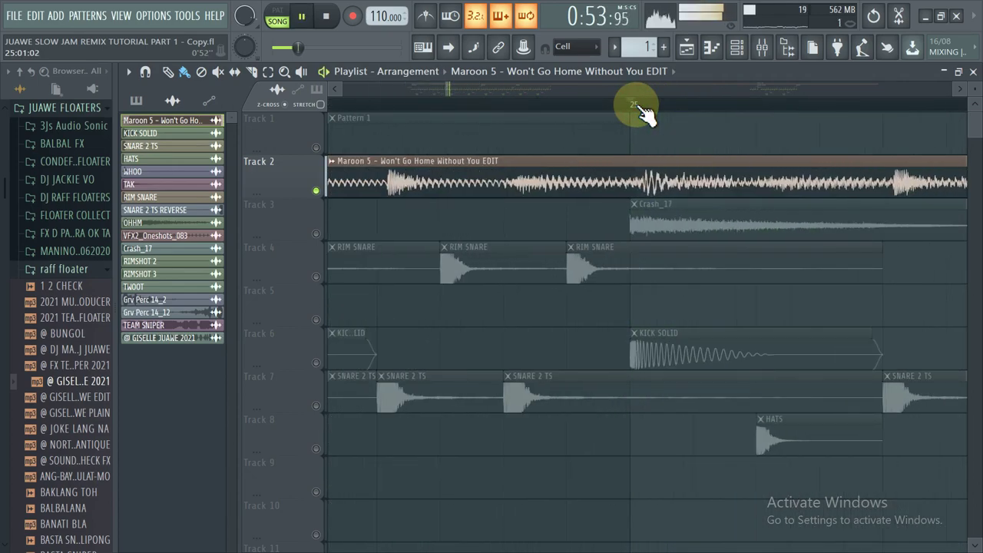
{"action": "left_click_drag", "start_coordinate": [643, 114], "coordinate": [752, 105]}
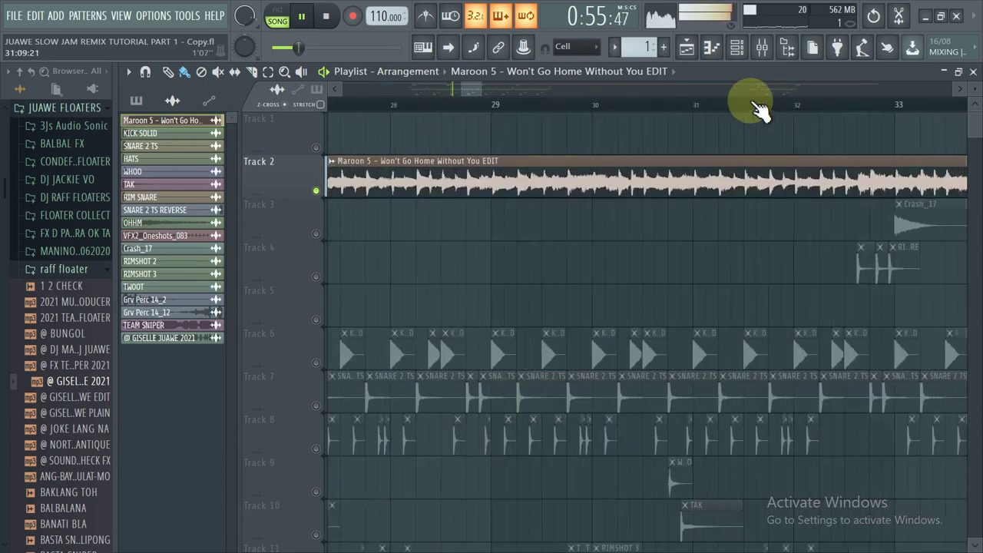
{"action": "left_click", "coordinate": [762, 50]}
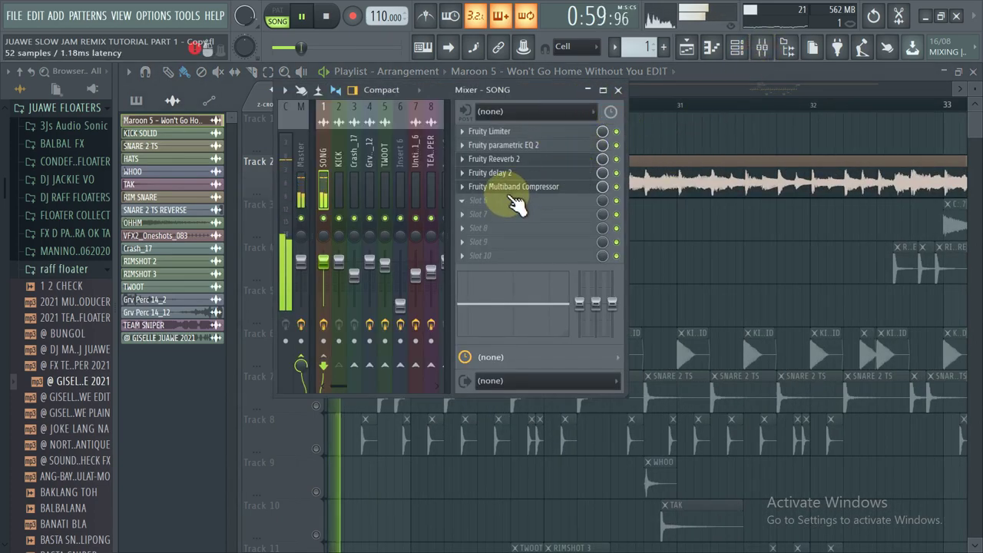
{"action": "key", "text": "space"}
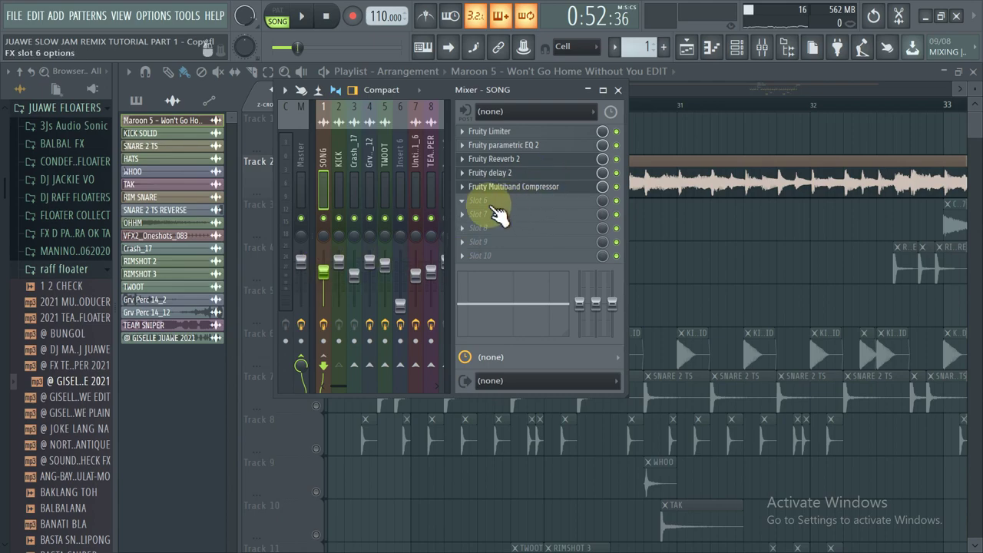
- Highlight MAXIMUS in the Word outline, and load Maximus into effect slot 6 of the SONG mixer track
{"action": "key", "text": "F9"}
{"action": "key", "text": "alt+Tab"}
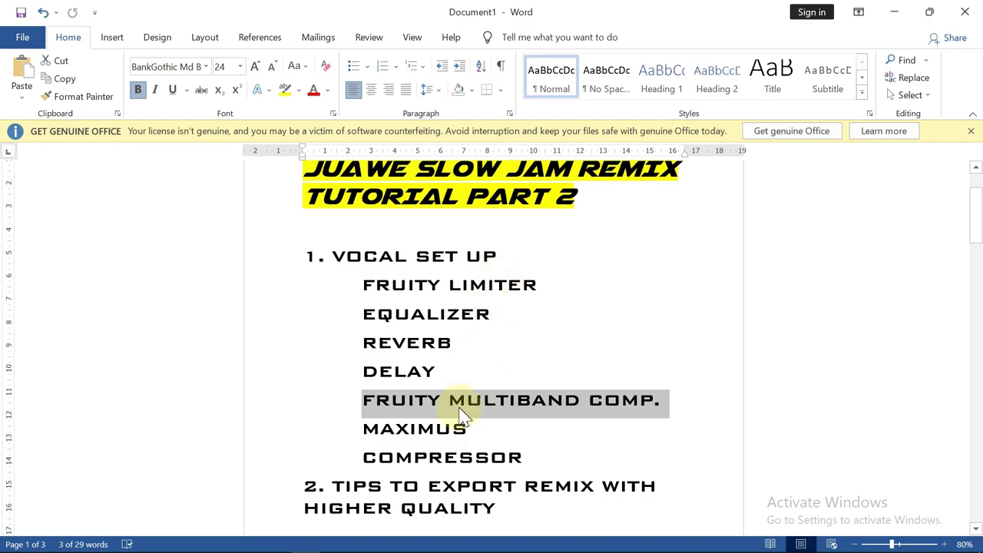
{"action": "left_click_drag", "start_coordinate": [478, 428], "coordinate": [374, 431]}
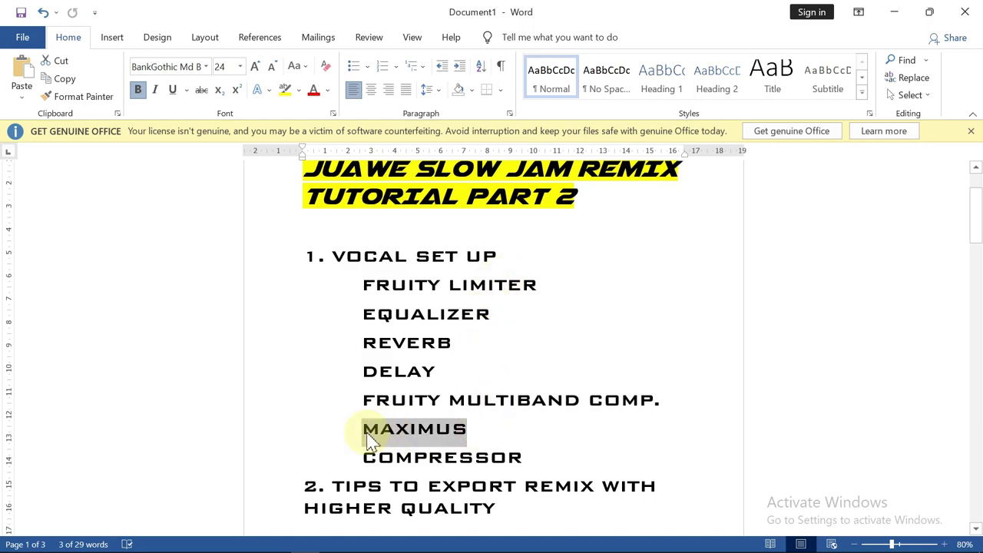
{"action": "key", "text": "alt+Tab"}
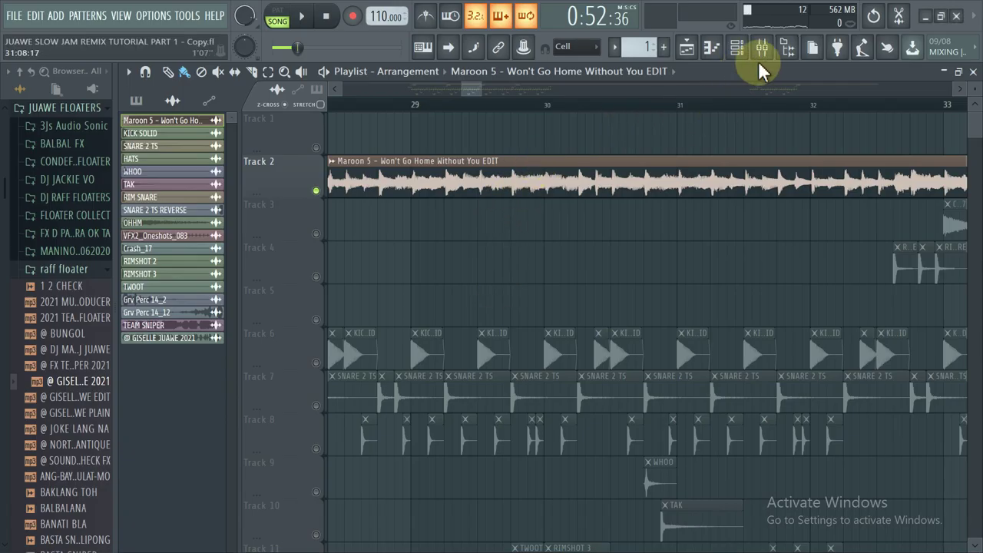
{"action": "left_click", "coordinate": [764, 52]}
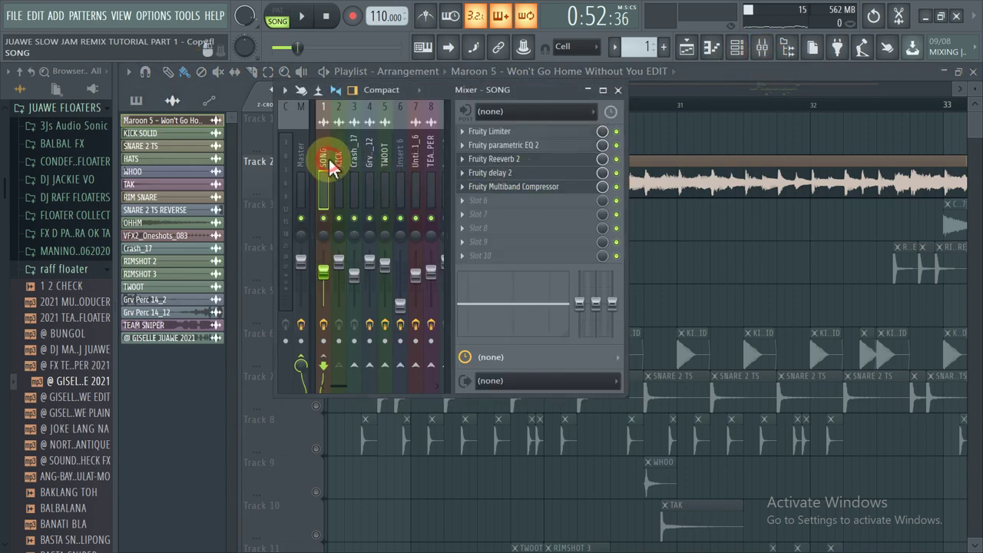
{"action": "left_click", "coordinate": [478, 203]}
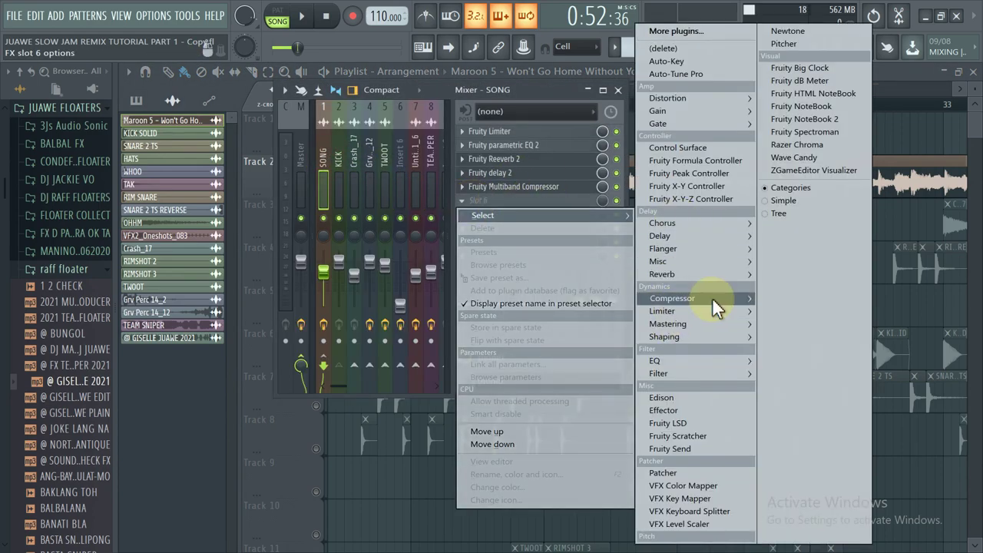
{"action": "mouse_move", "coordinate": [712, 301]}
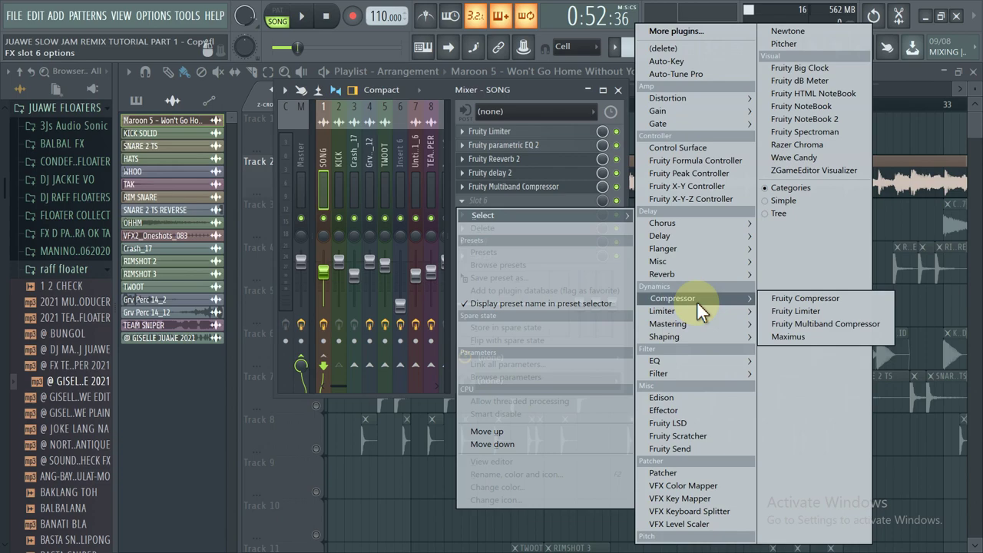
{"action": "left_click", "coordinate": [788, 336]}
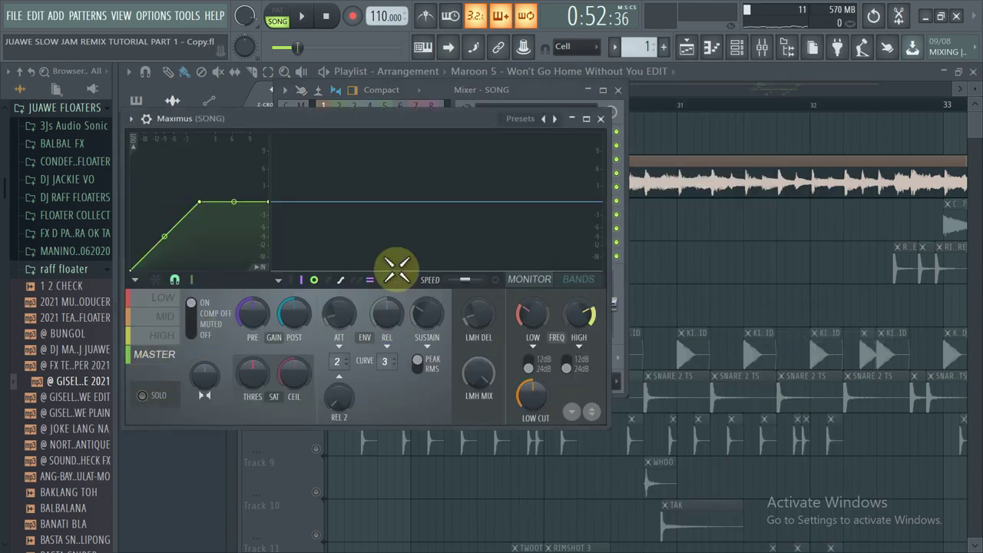
- Select the LOW band in Maximus and lower its pre gain to well below -4.6 dB
{"action": "left_click", "coordinate": [163, 298]}
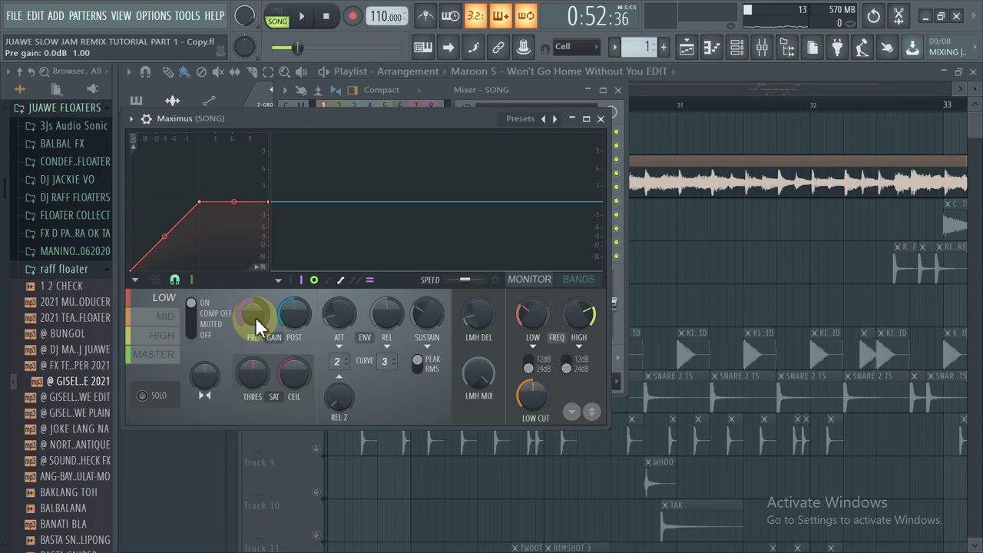
{"action": "scroll", "coordinate": [255, 316], "scroll_direction": "down", "scroll_amount": 10}
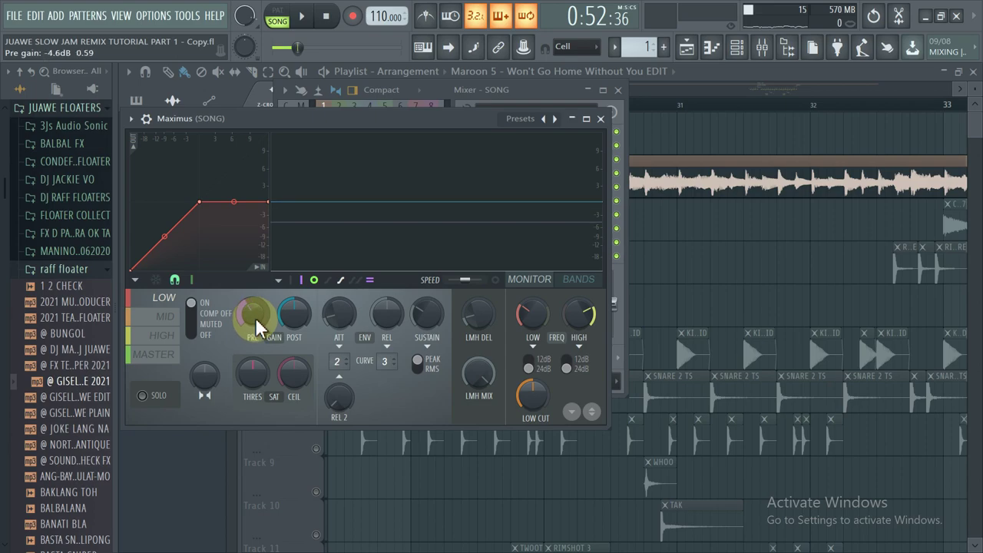
{"action": "scroll", "coordinate": [249, 311], "scroll_direction": "down", "scroll_amount": 8}
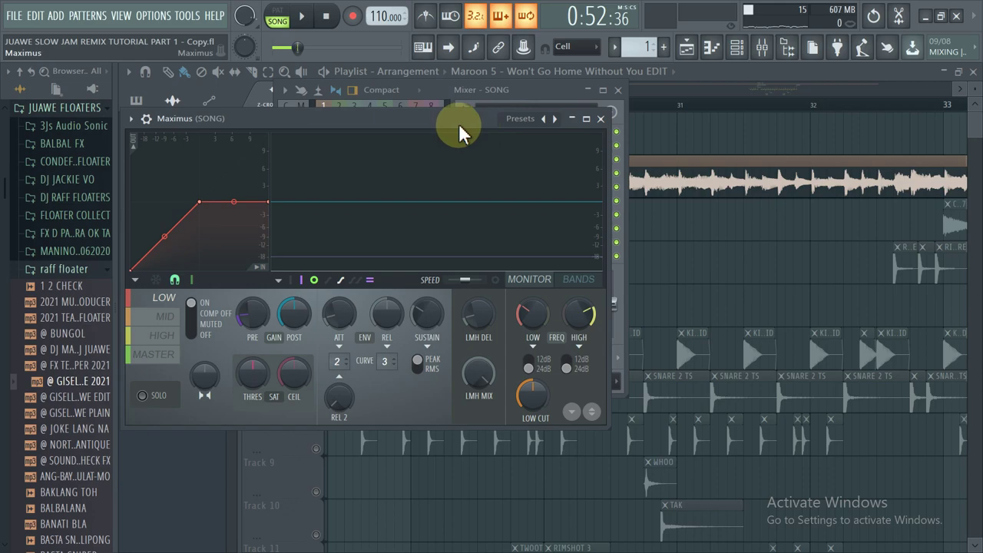
- Play the song clip from about bar 32 to hear the Maximus change, and show the mixer
{"action": "left_click", "coordinate": [682, 181]}
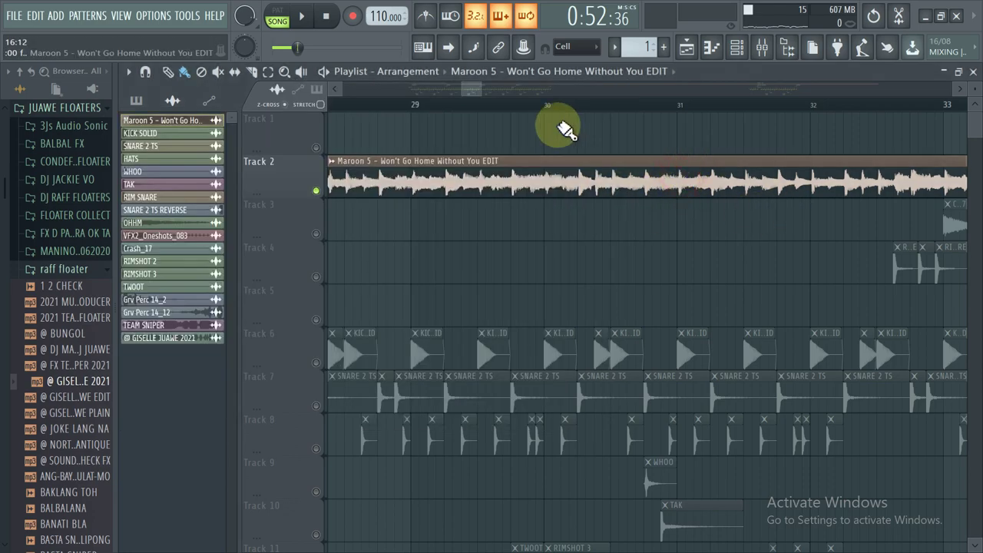
{"action": "scroll", "coordinate": [614, 105], "scroll_direction": "down", "scroll_amount": 5}
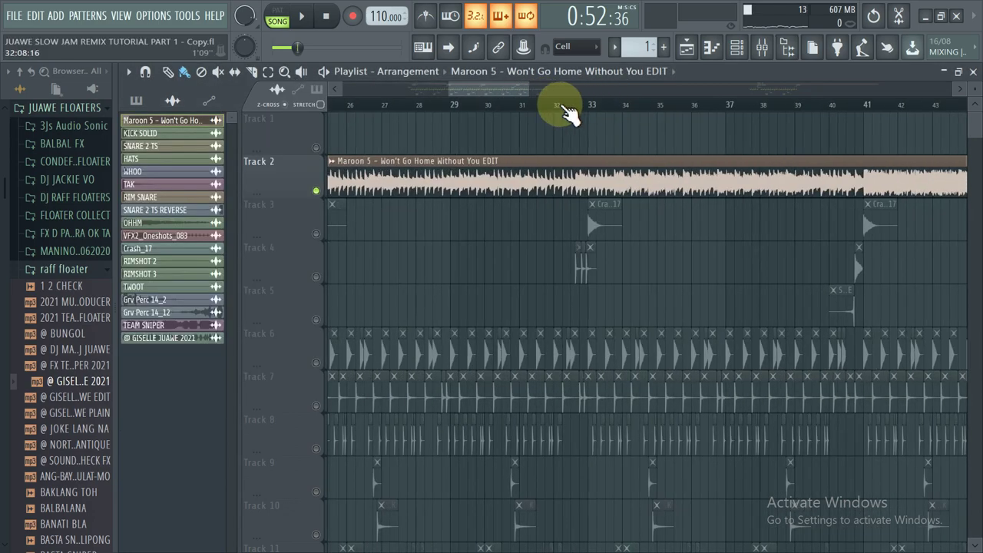
{"action": "left_click", "coordinate": [557, 105]}
{"action": "scroll", "coordinate": [538, 106], "scroll_direction": "up", "scroll_amount": 5}
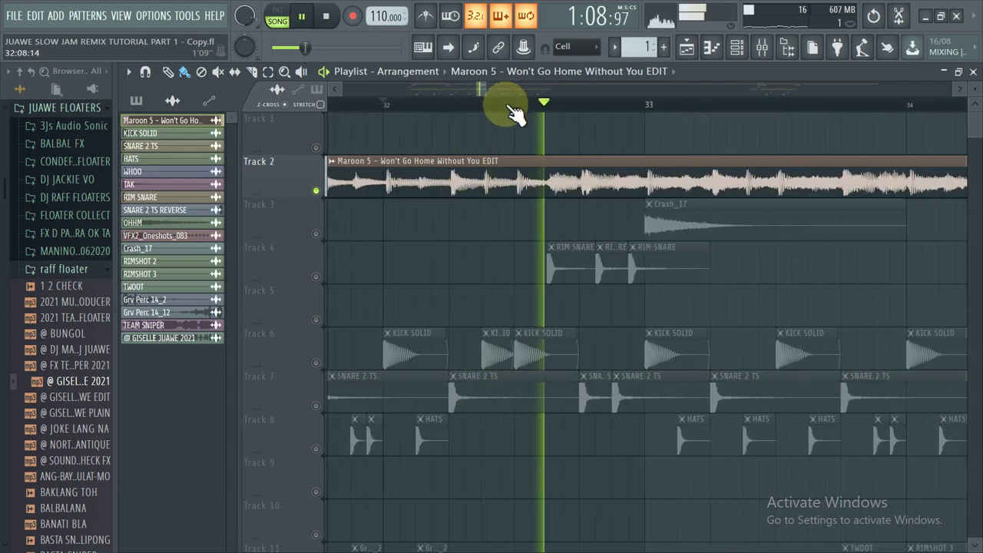
{"action": "left_click", "coordinate": [762, 49]}
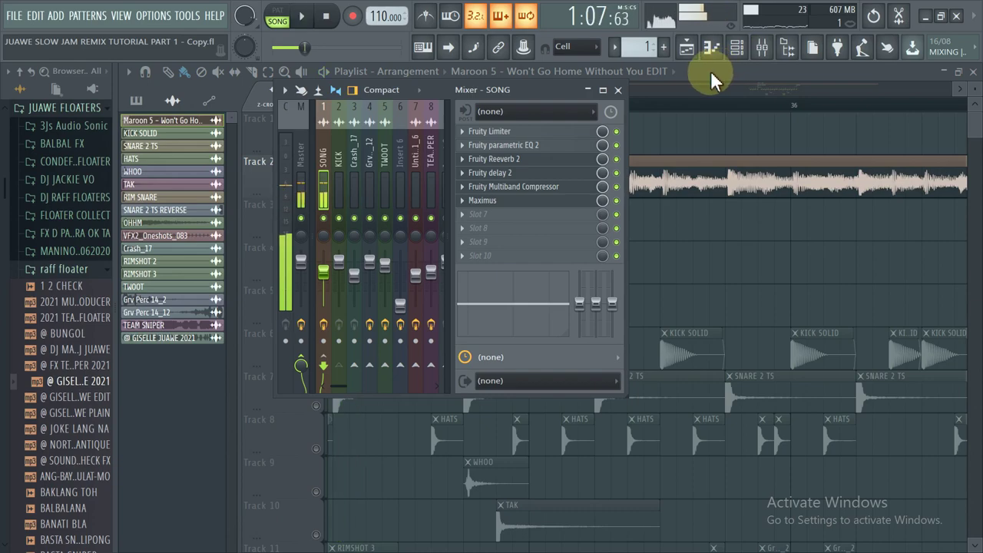
- Highlight COMPRESSOR in the Word outline, and load Fruity Compressor into effect slot 7 of the SONG mixer track
{"action": "key", "text": "alt+Tab"}
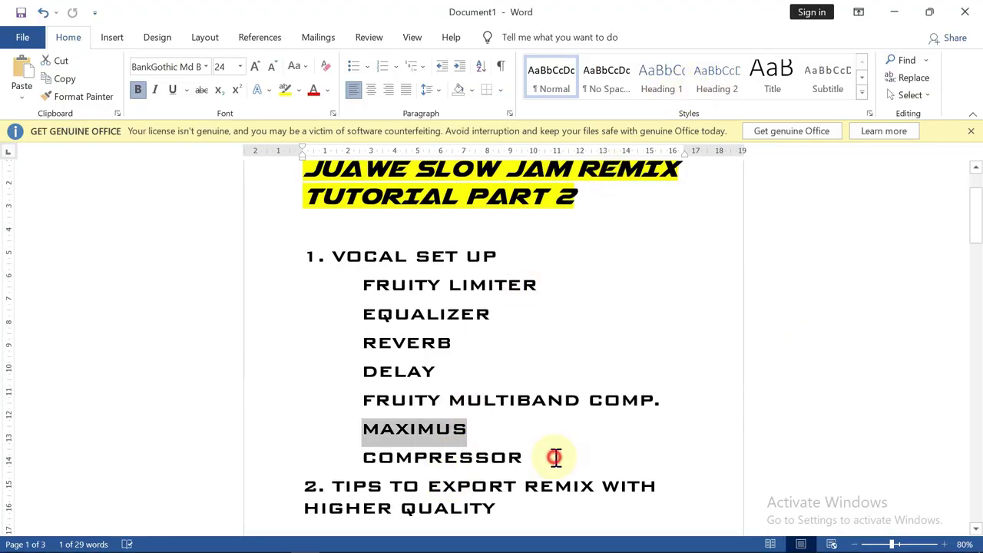
{"action": "left_click_drag", "start_coordinate": [555, 457], "coordinate": [361, 456]}
{"action": "key", "text": "alt+Tab"}
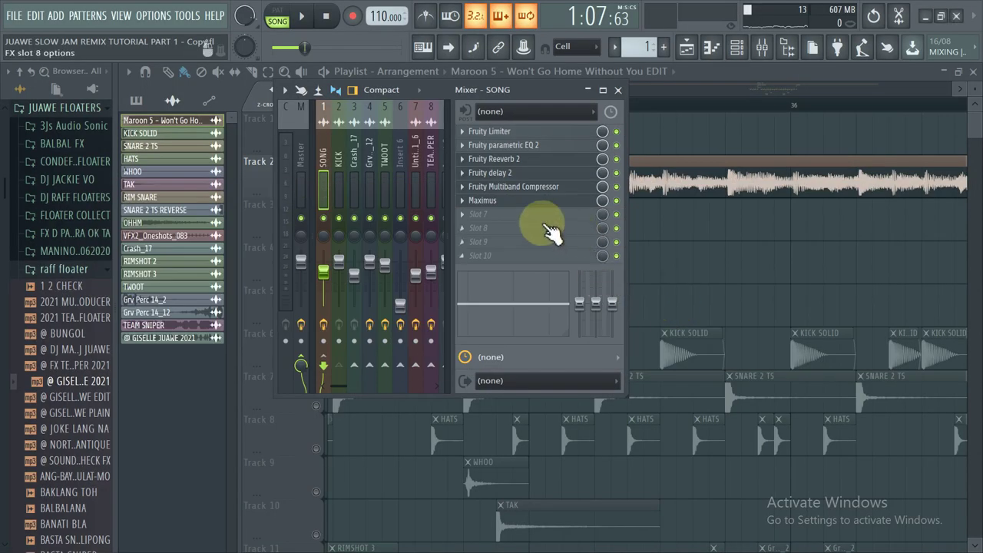
{"action": "left_click", "coordinate": [478, 214]}
{"action": "left_click", "coordinate": [659, 300]}
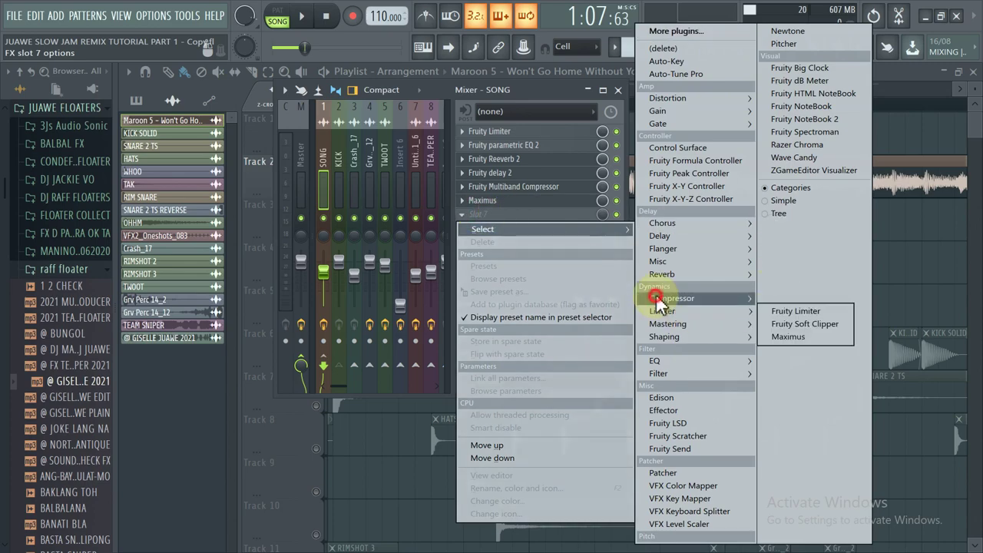
{"action": "left_click", "coordinate": [800, 297]}
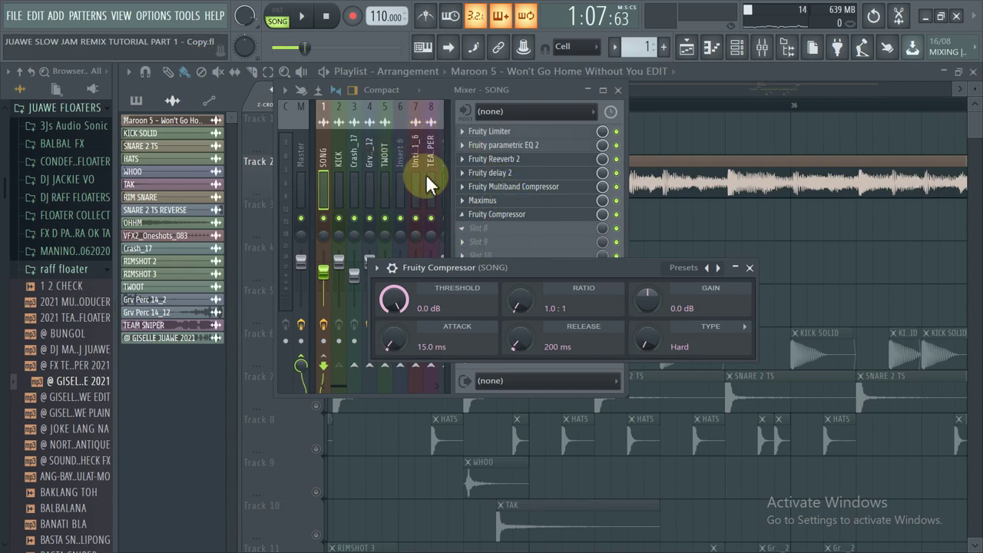
- Look at the effects on the TWOOT mixer track, and play the song clip through the SONG track's Fruity Compressor
{"action": "left_click", "coordinate": [387, 174]}
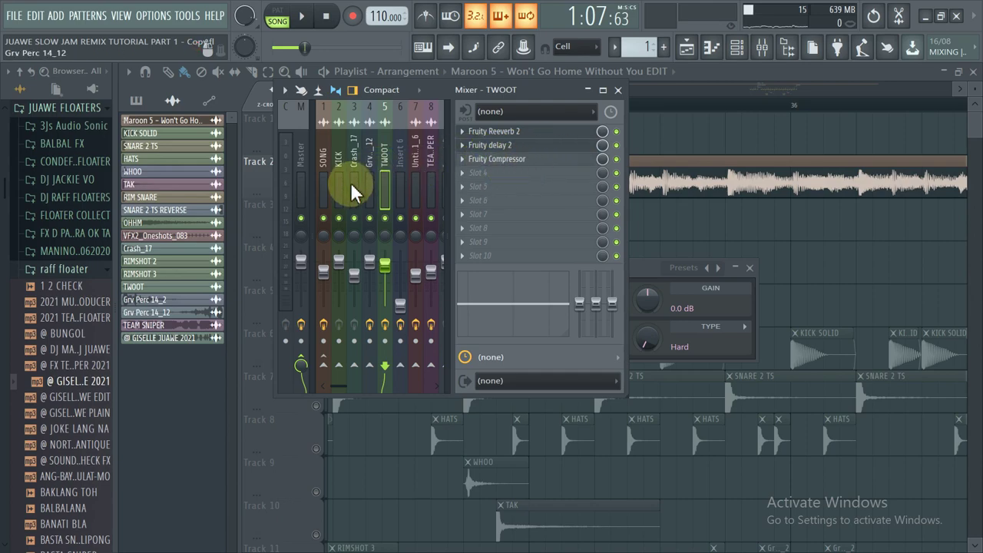
{"action": "left_click", "coordinate": [329, 181]}
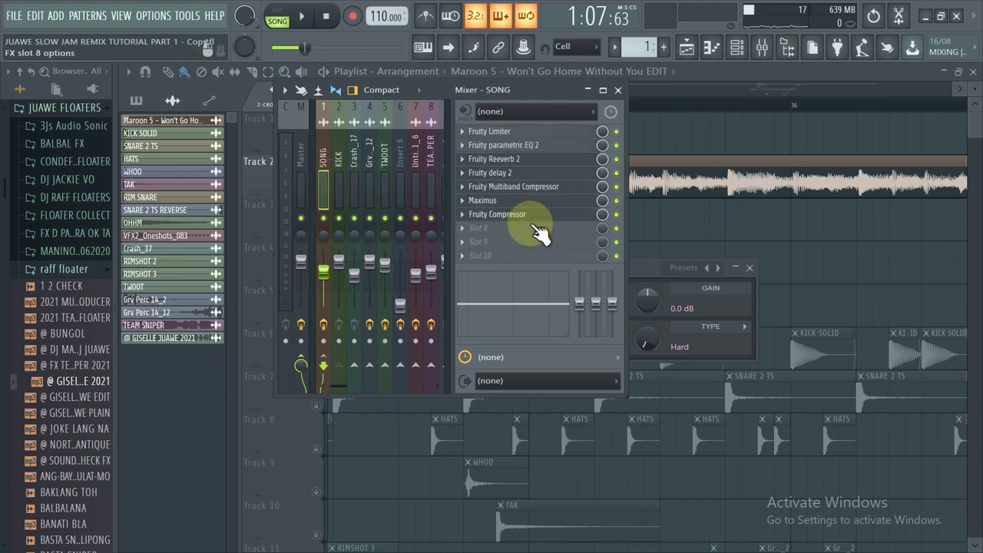
{"action": "key", "text": "space"}
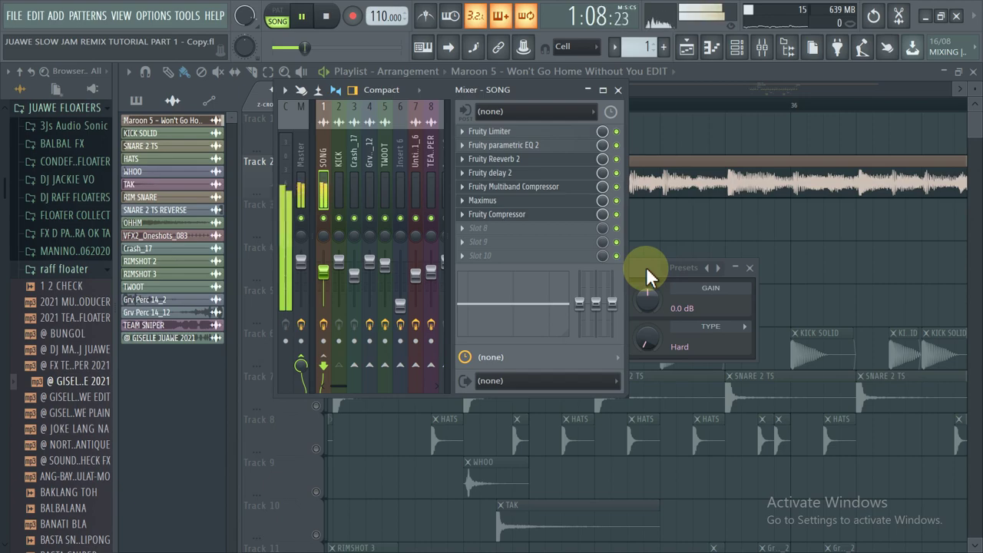
{"action": "left_click_drag", "start_coordinate": [646, 267], "coordinate": [690, 268]}
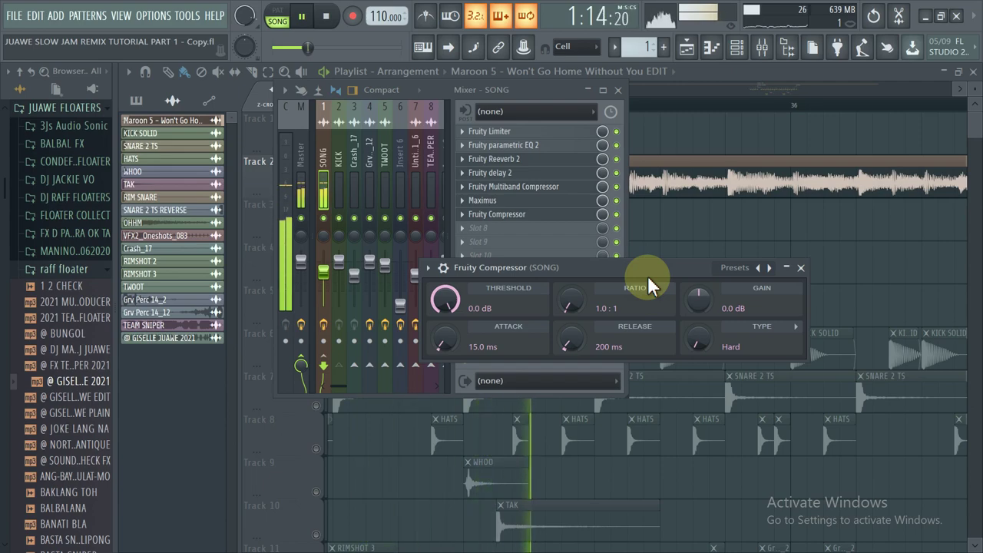
{"action": "key", "text": "space"}
- Audition the song clip with the SONG track's Fruity Compressor gain at 10.0 dB, and reset the gain
{"action": "left_click", "coordinate": [676, 174]}
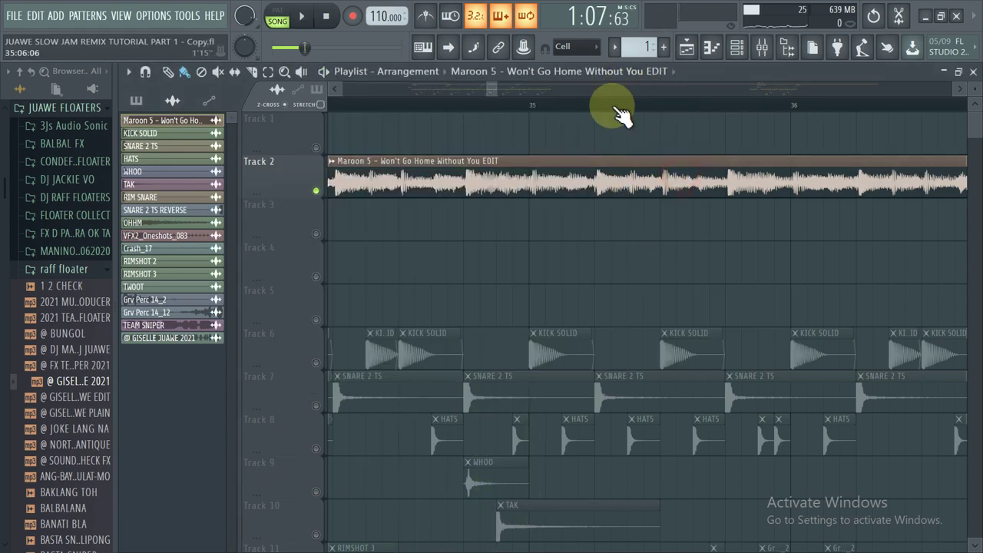
{"action": "scroll", "coordinate": [619, 116], "scroll_direction": "down", "scroll_amount": 5}
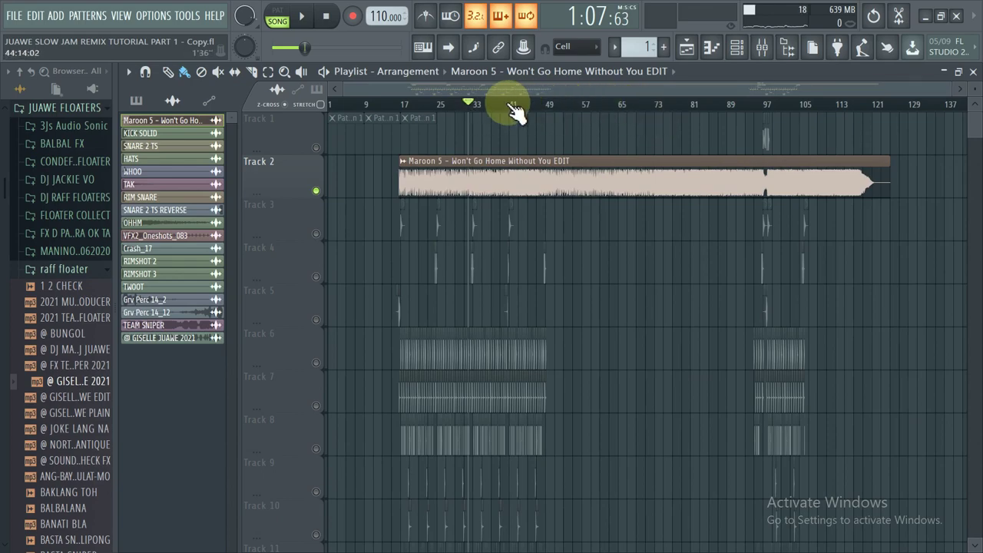
{"action": "scroll", "coordinate": [471, 112], "scroll_direction": "up", "scroll_amount": 5}
{"action": "scroll", "coordinate": [607, 112], "scroll_direction": "up", "scroll_amount": 4}
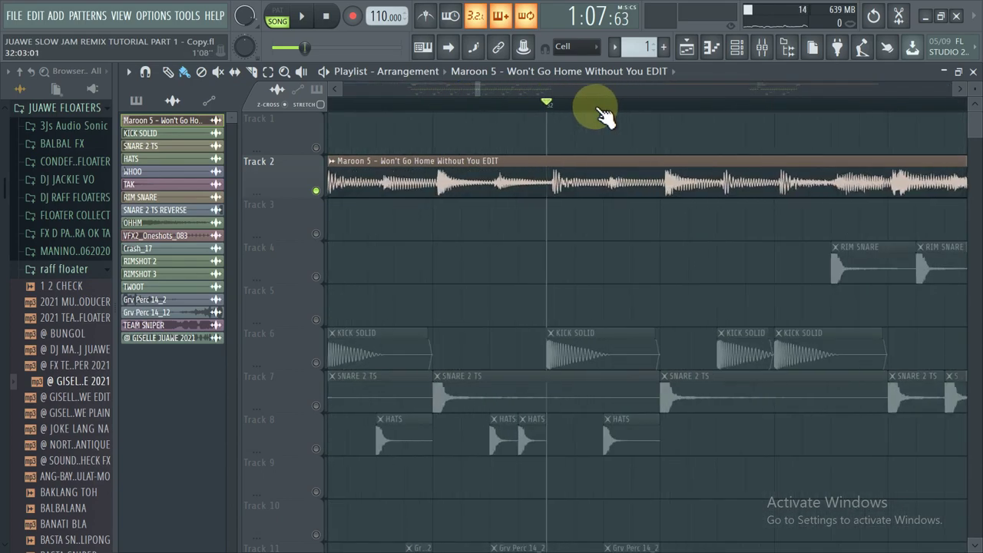
{"action": "left_click", "coordinate": [762, 49]}
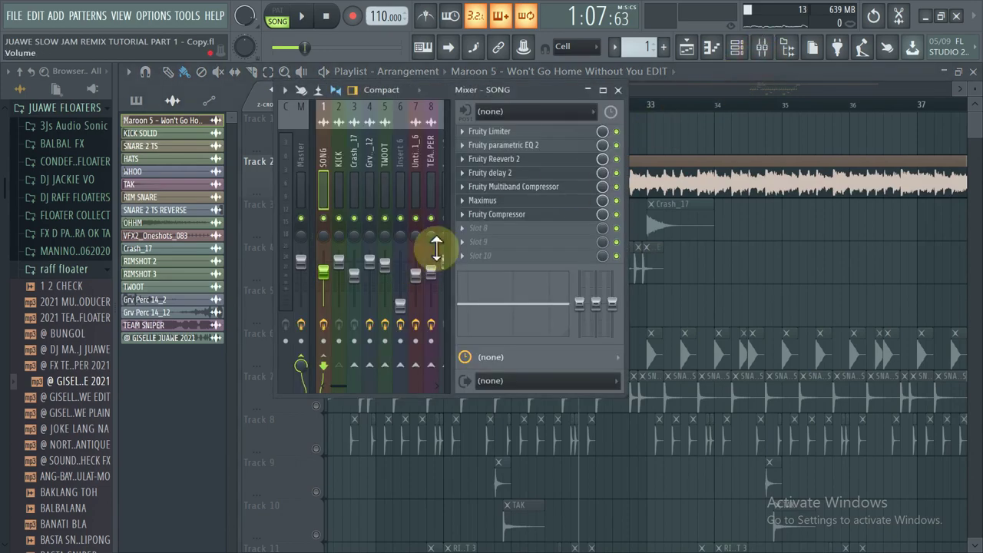
{"action": "left_click", "coordinate": [501, 216]}
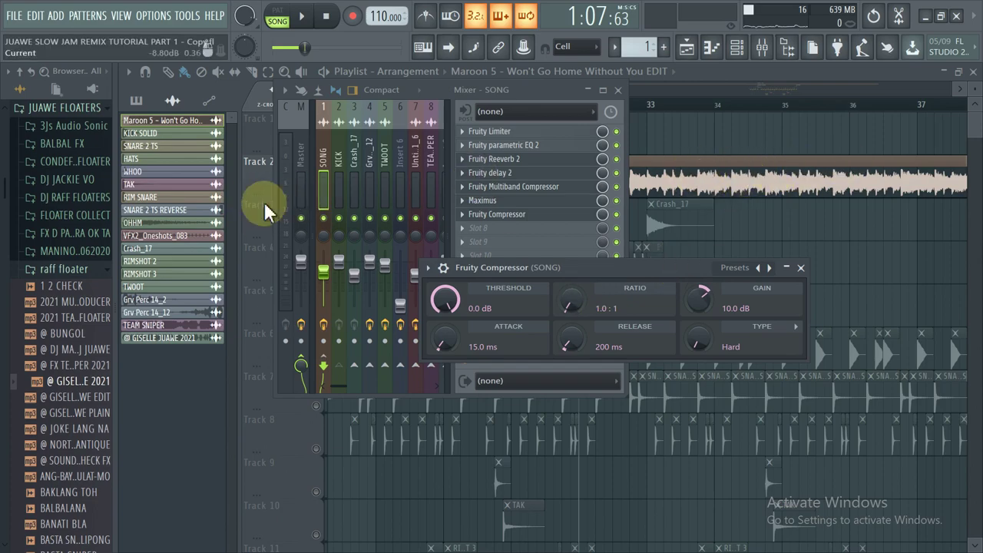
{"action": "key", "text": "space"}
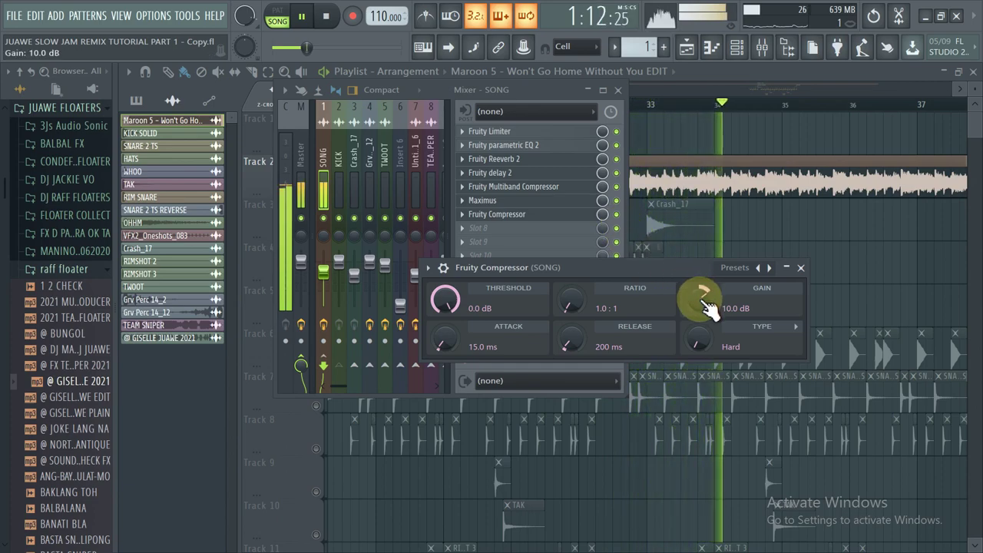
{"action": "key", "text": "space"}
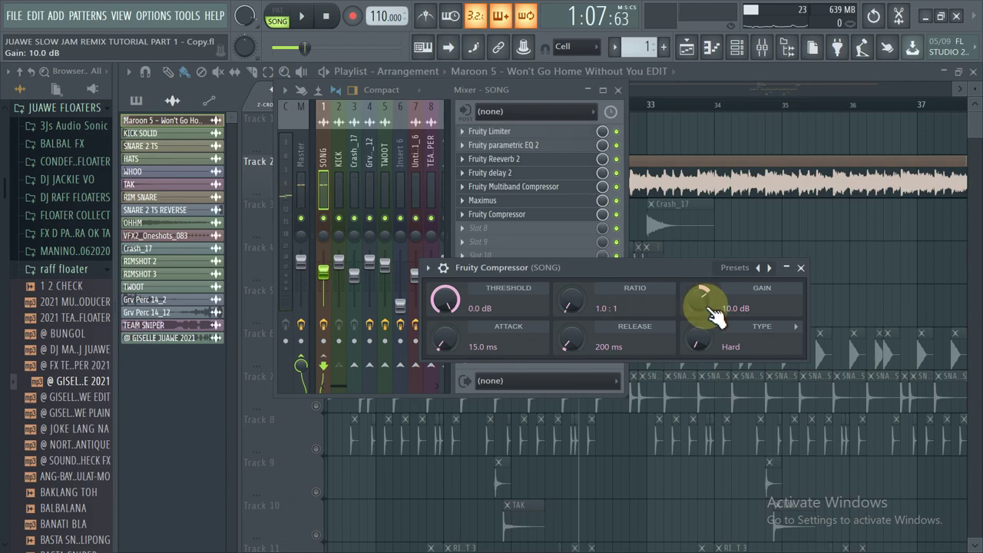
{"action": "right_click", "coordinate": [707, 298]}
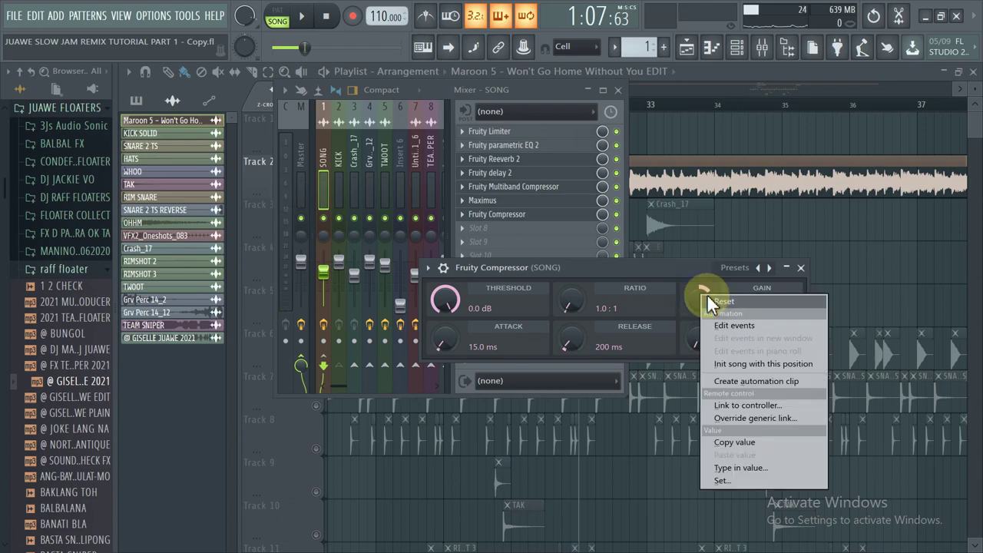
{"action": "left_click", "coordinate": [710, 302]}
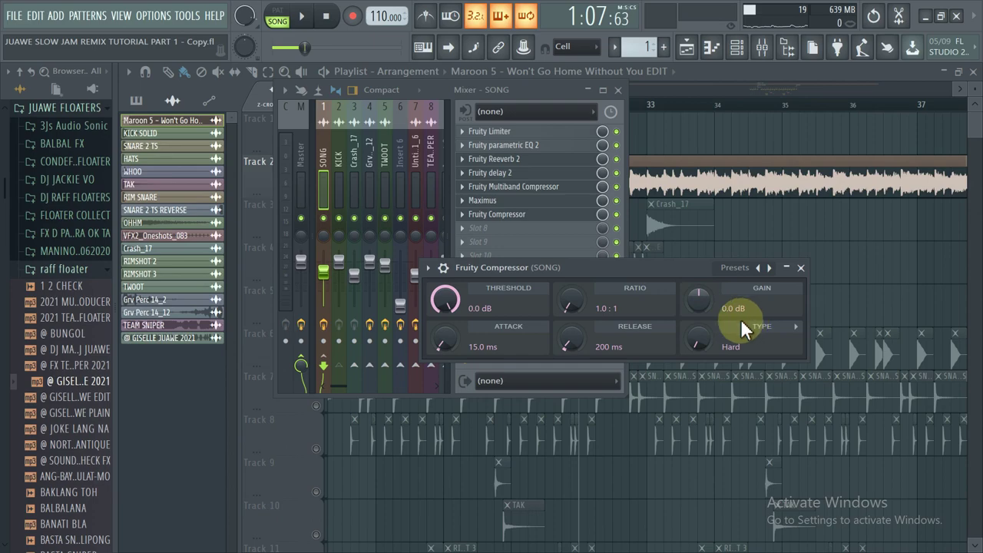
- Turn all playlist tracks back on, and play the full arrangement from bar 16
{"action": "left_click", "coordinate": [751, 184]}
{"action": "scroll", "coordinate": [715, 112], "scroll_direction": "down", "scroll_amount": 6}
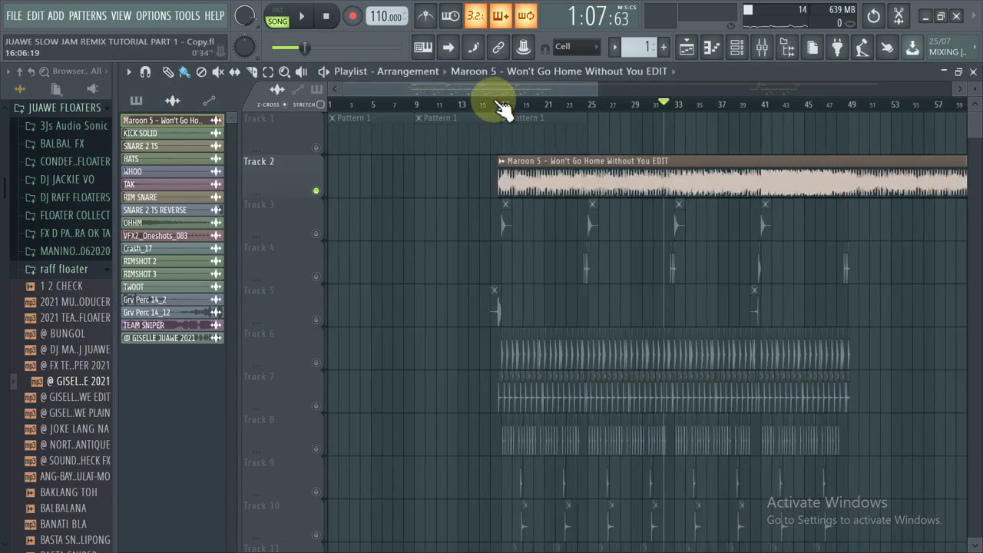
{"action": "scroll", "coordinate": [494, 100], "scroll_direction": "up", "scroll_amount": 6}
{"action": "left_click", "coordinate": [494, 100]}
{"action": "key", "text": "space"}
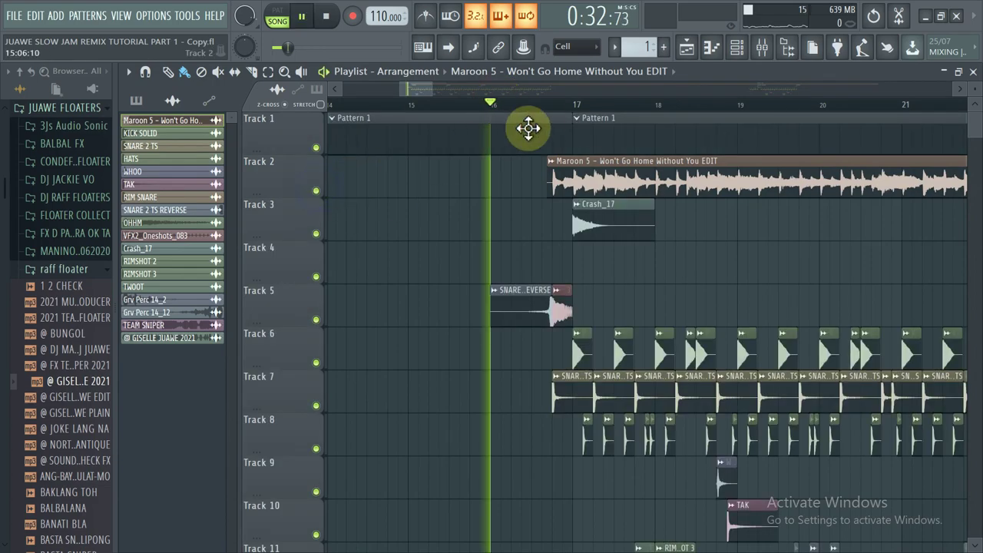
{"action": "scroll", "coordinate": [577, 115], "scroll_direction": "down", "scroll_amount": 2}
{"action": "scroll", "coordinate": [571, 115], "scroll_direction": "down", "scroll_amount": 4}
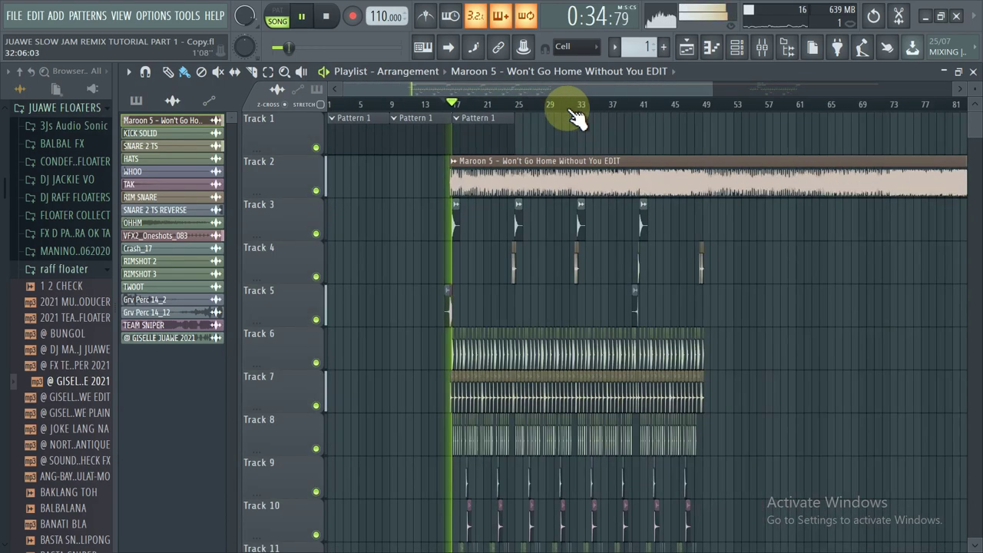
{"action": "scroll", "coordinate": [523, 131], "scroll_direction": "up", "scroll_amount": 6}
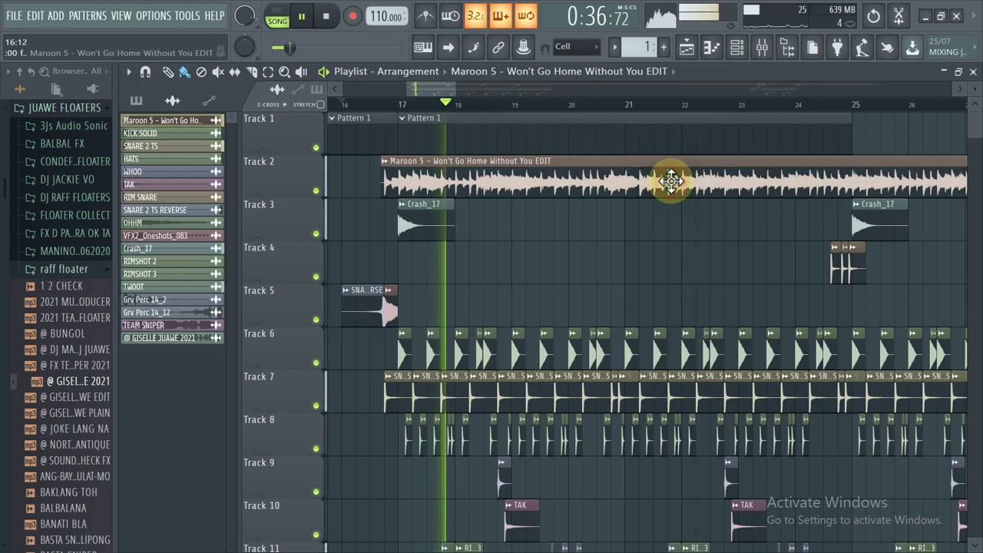
{"action": "key", "text": "space"}
- Open the song clip's channel settings, and open Fruity Compressor from the SONG mixer track
{"action": "double_click", "coordinate": [497, 182]}
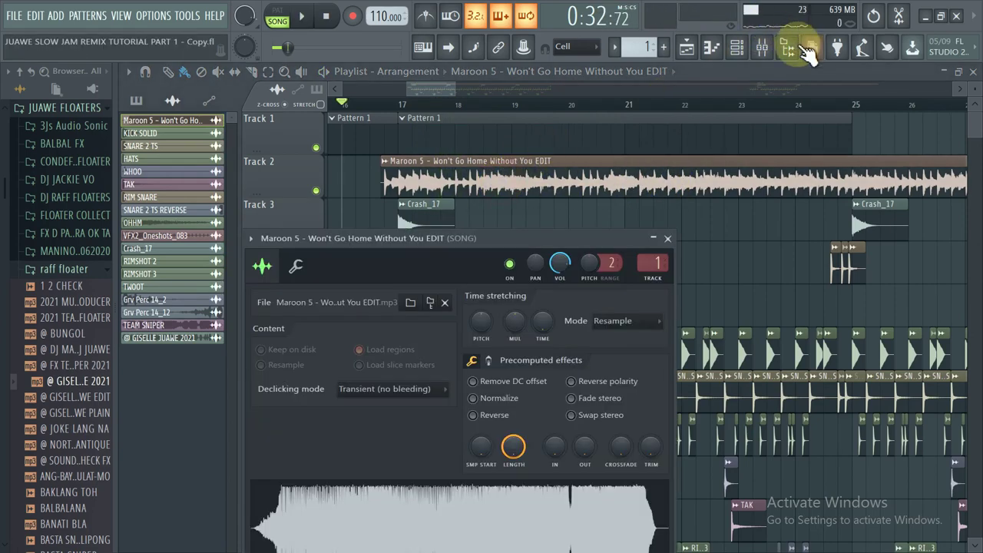
{"action": "left_click", "coordinate": [763, 51]}
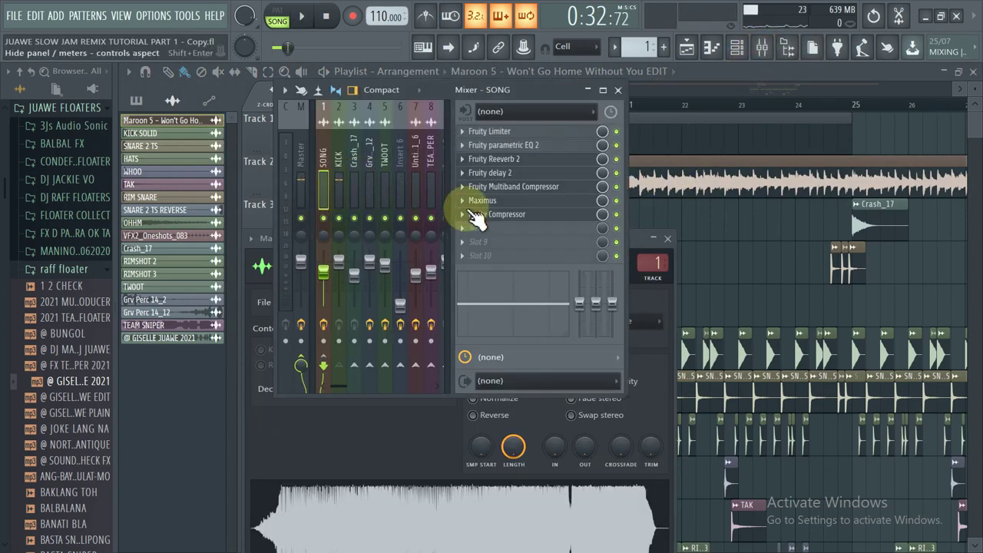
{"action": "left_click", "coordinate": [500, 218]}
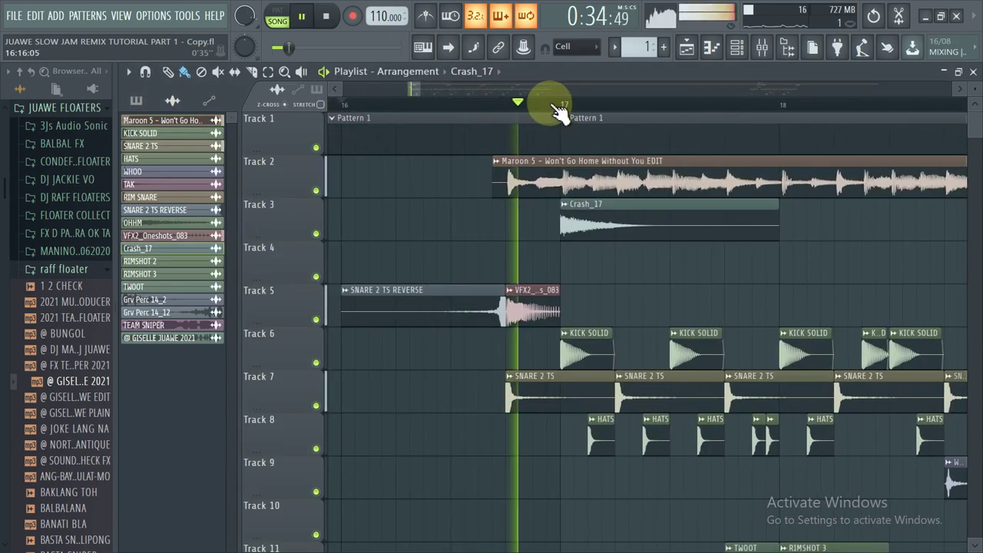
- Listen to the full mix from bar 17 while reviewing the song, drum and effect clips across the arrangement
{"action": "scroll", "coordinate": [553, 106], "scroll_direction": "up", "scroll_amount": 5}
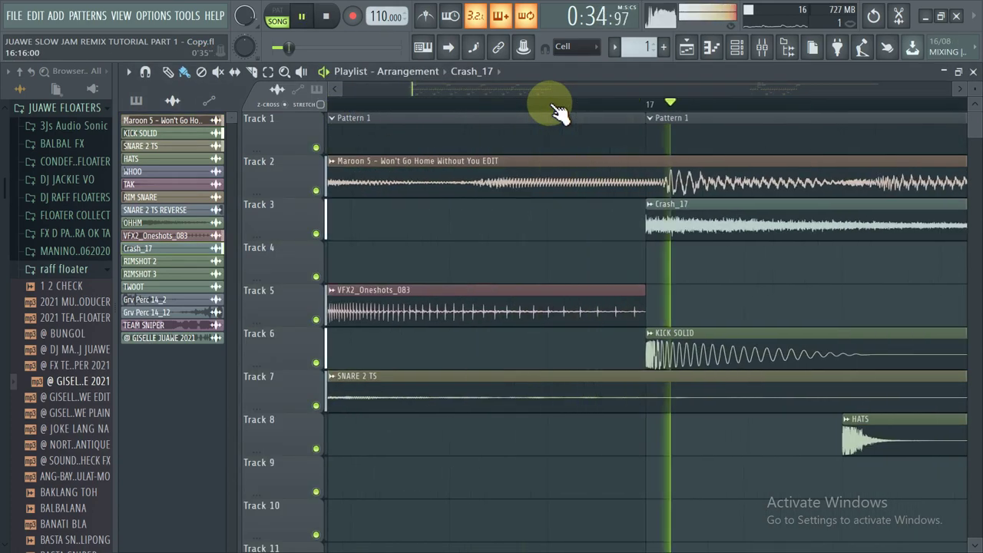
{"action": "scroll", "coordinate": [554, 106], "scroll_direction": "down", "scroll_amount": 5}
{"action": "scroll", "coordinate": [553, 106], "scroll_direction": "down", "scroll_amount": 3}
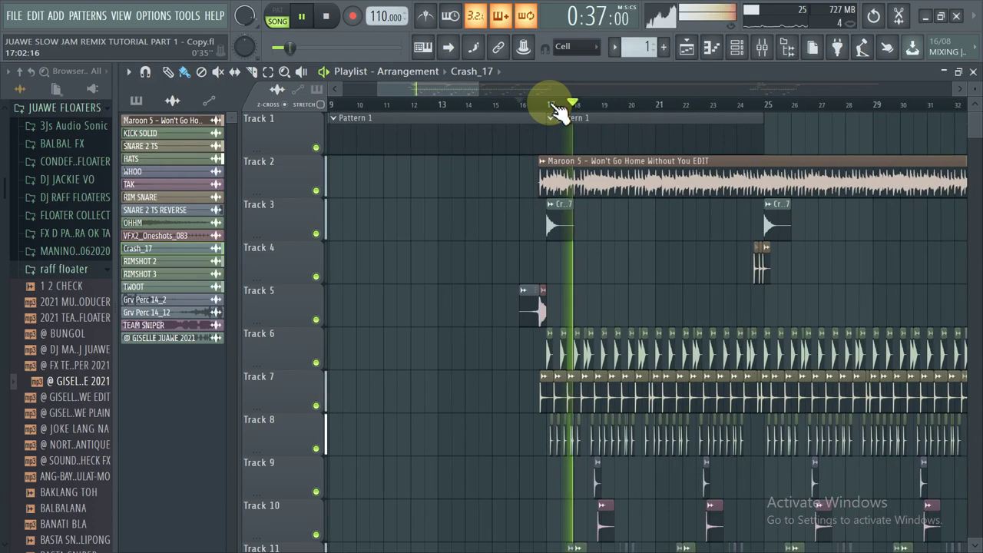
{"action": "scroll", "coordinate": [559, 113], "scroll_direction": "down", "scroll_amount": 4}
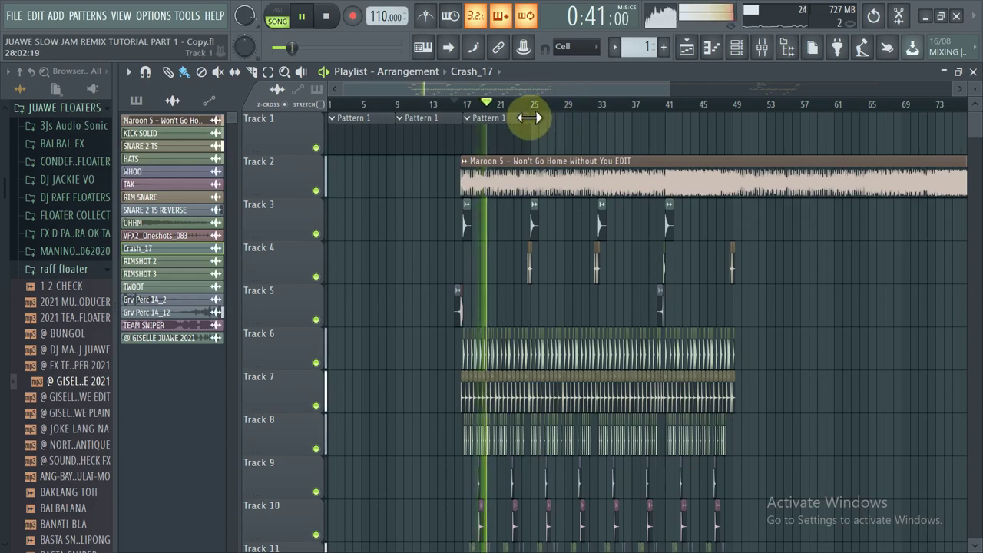
{"action": "scroll", "coordinate": [487, 106], "scroll_direction": "up", "scroll_amount": 6}
{"action": "scroll", "coordinate": [568, 112], "scroll_direction": "down", "scroll_amount": 5}
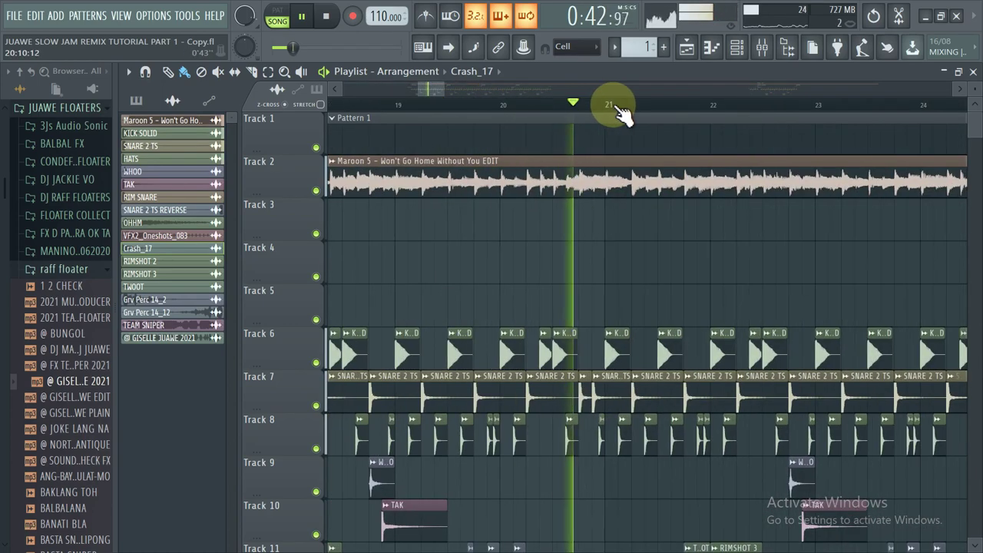
{"action": "scroll", "coordinate": [680, 110], "scroll_direction": "down", "scroll_amount": 3}
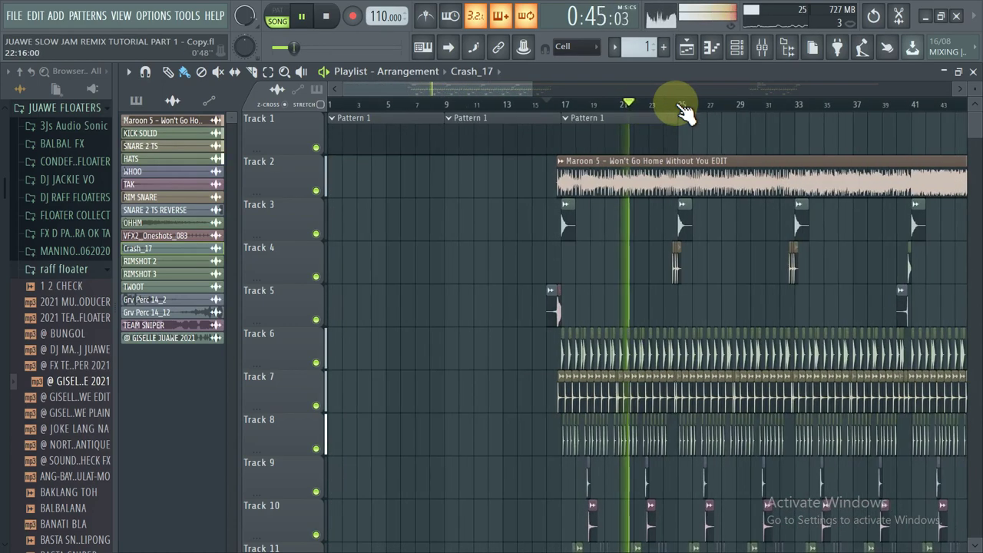
{"action": "scroll", "coordinate": [610, 106], "scroll_direction": "down", "scroll_amount": 4}
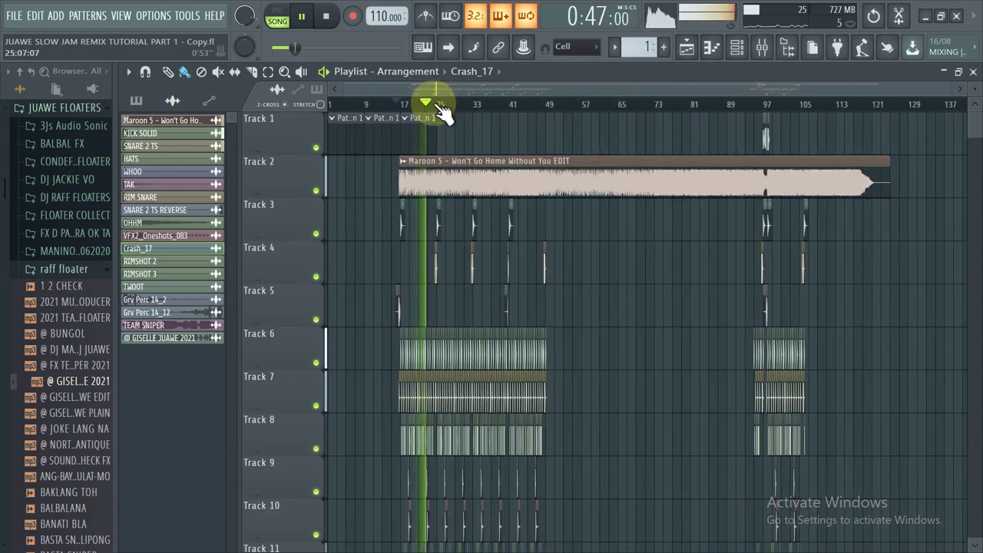
{"action": "scroll", "coordinate": [442, 104], "scroll_direction": "up", "scroll_amount": 6}
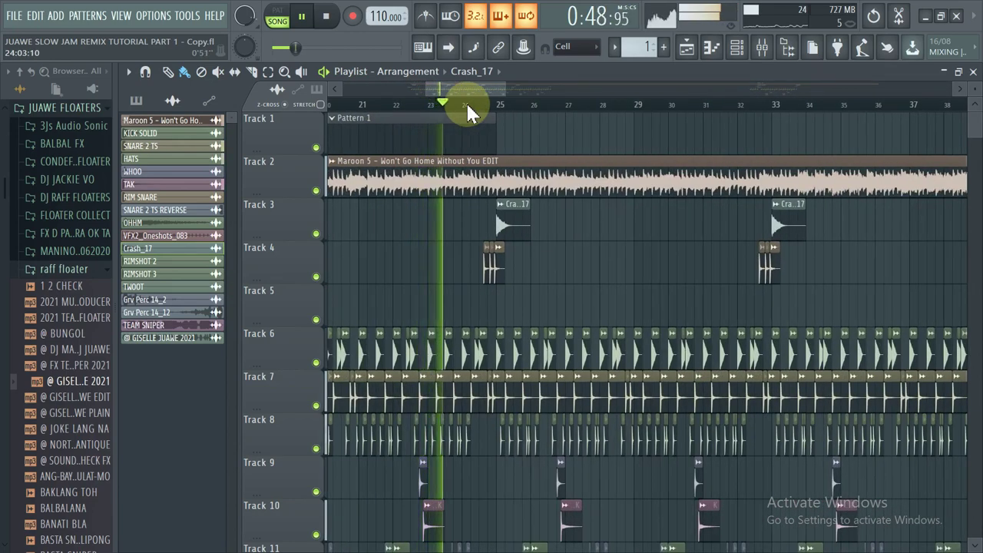
{"action": "key", "text": "alt+Tab"}
{"action": "key", "text": "Tab"}
{"action": "key", "text": "alt+Tab"}
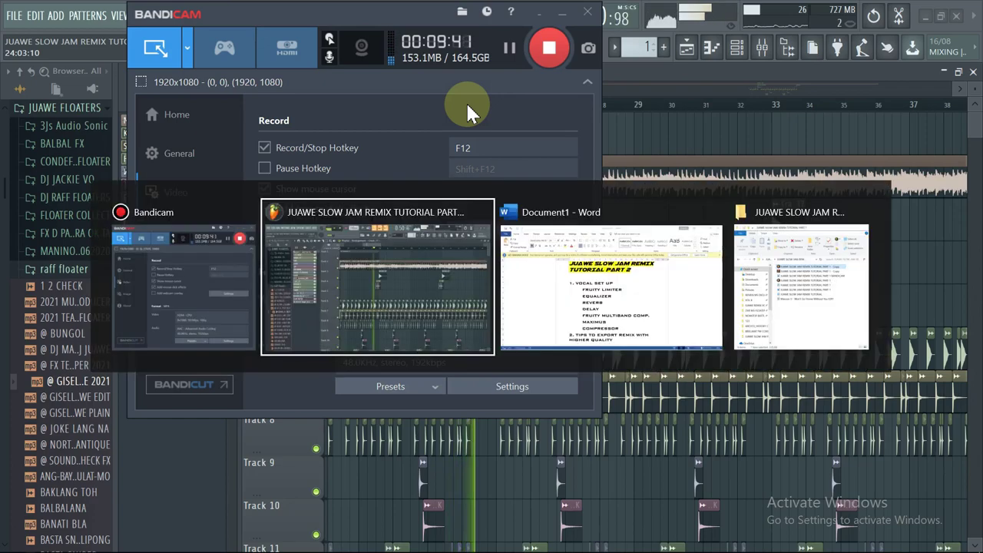
- Jump the playback to about bar 39, just ahead of the crash at bar 41
{"action": "scroll", "coordinate": [530, 111], "scroll_direction": "up", "scroll_amount": 5}
{"action": "scroll", "coordinate": [531, 112], "scroll_direction": "down", "scroll_amount": 5}
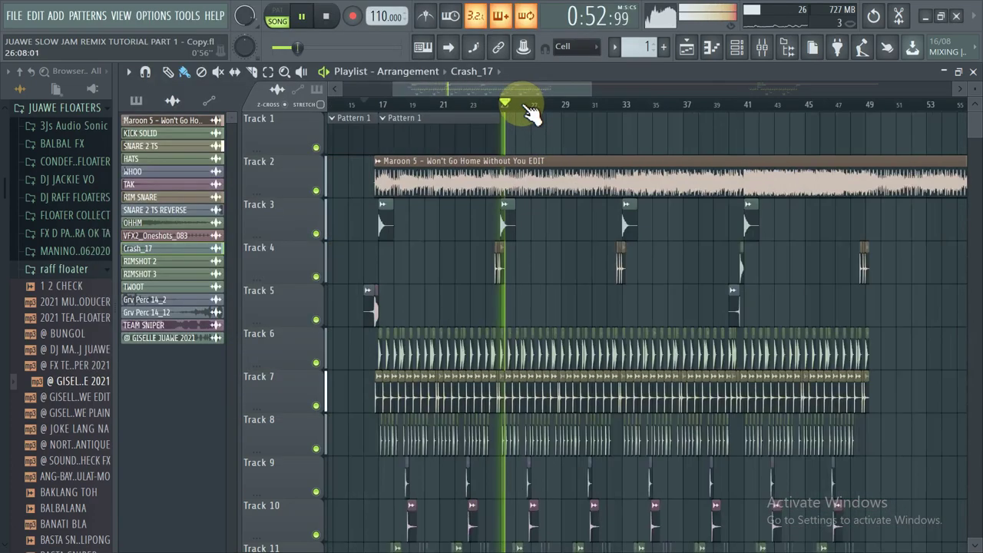
{"action": "scroll", "coordinate": [563, 110], "scroll_direction": "up", "scroll_amount": 4}
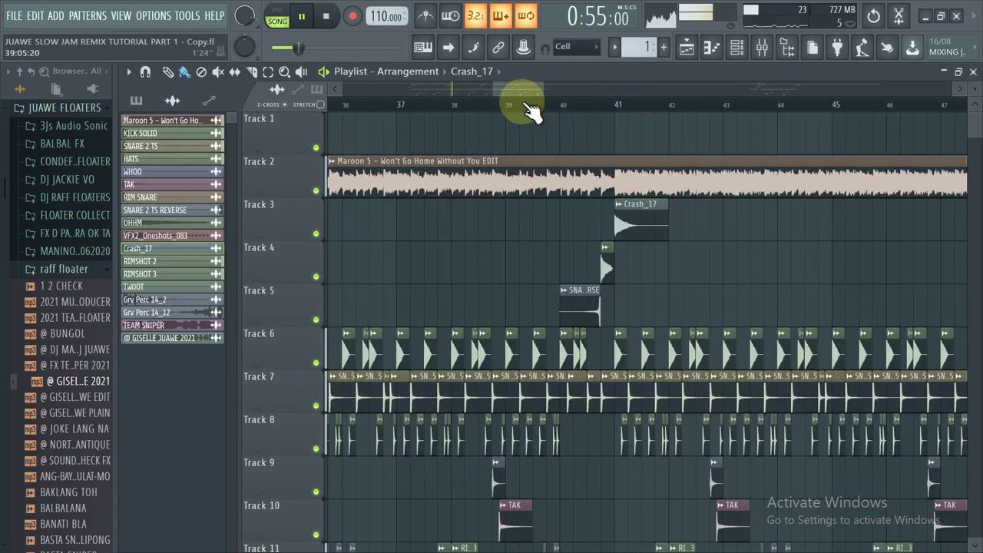
{"action": "scroll", "coordinate": [492, 110], "scroll_direction": "up", "scroll_amount": 3}
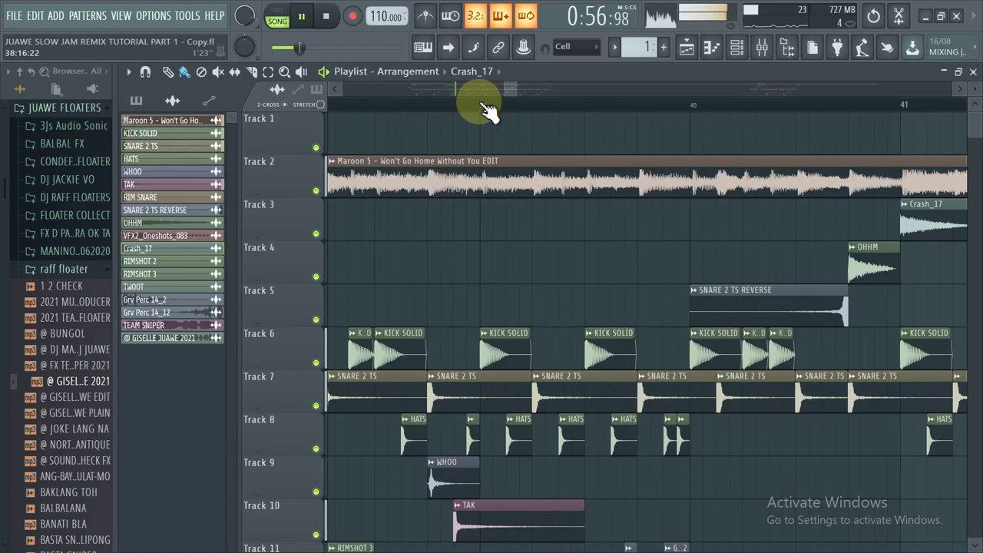
{"action": "left_click", "coordinate": [473, 103]}
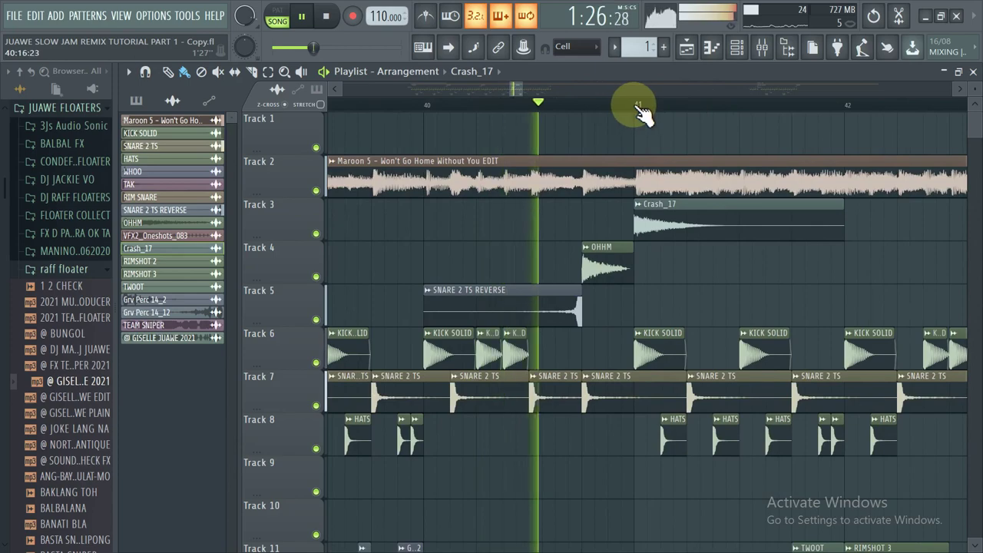
- Listen from the crash at bar 41 to the rim snare fill at bar 49, examining how the first drum section ends
{"action": "scroll", "coordinate": [584, 100], "scroll_direction": "down", "scroll_amount": 5}
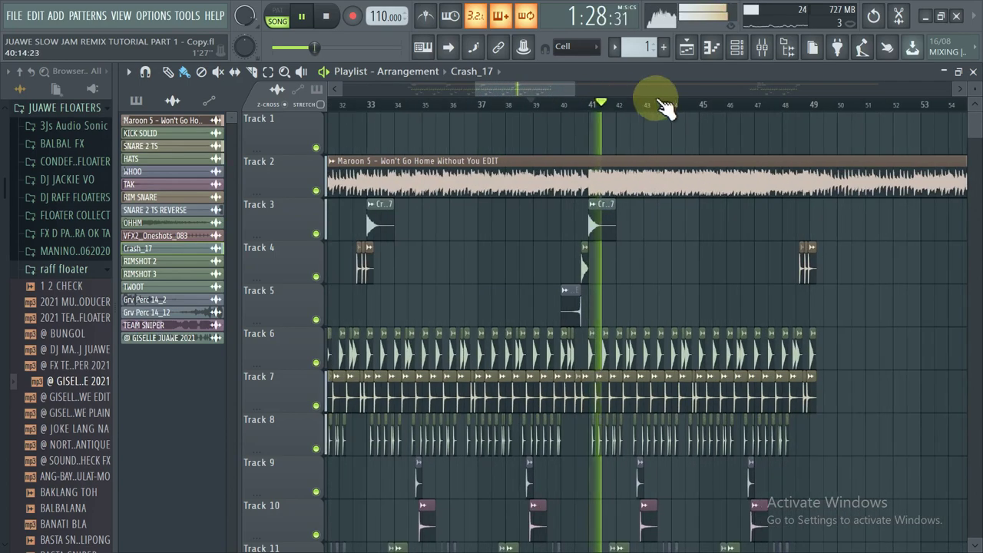
{"action": "scroll", "coordinate": [734, 115], "scroll_direction": "down", "scroll_amount": 4}
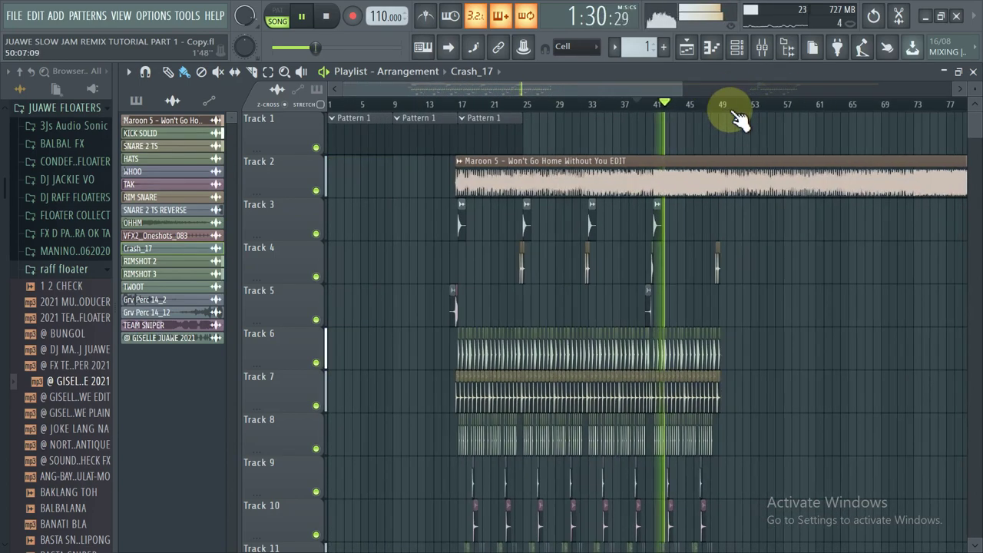
{"action": "scroll", "coordinate": [740, 119], "scroll_direction": "down", "scroll_amount": 2}
{"action": "scroll", "coordinate": [779, 113], "scroll_direction": "up", "scroll_amount": 4}
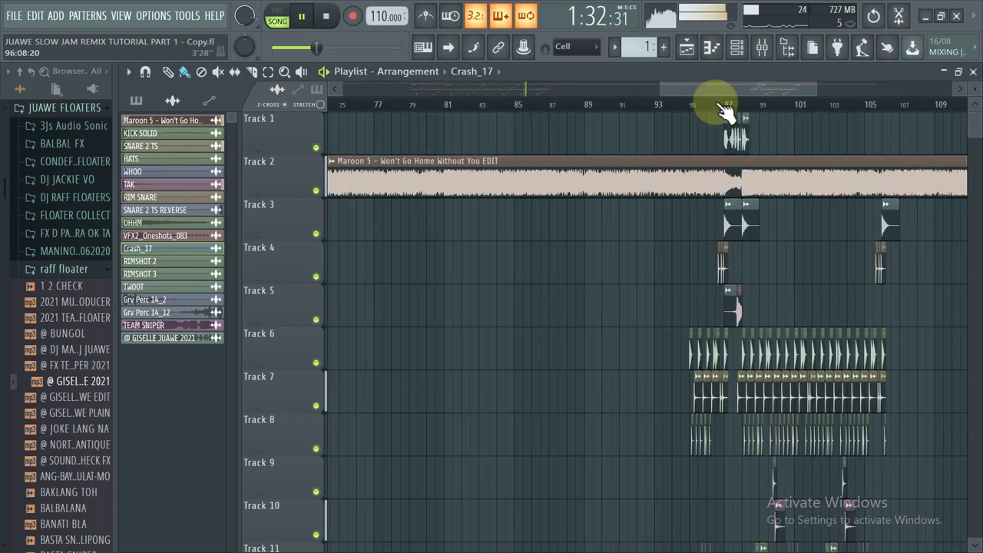
{"action": "scroll", "coordinate": [722, 112], "scroll_direction": "down", "scroll_amount": 4}
{"action": "scroll", "coordinate": [541, 116], "scroll_direction": "up", "scroll_amount": 5}
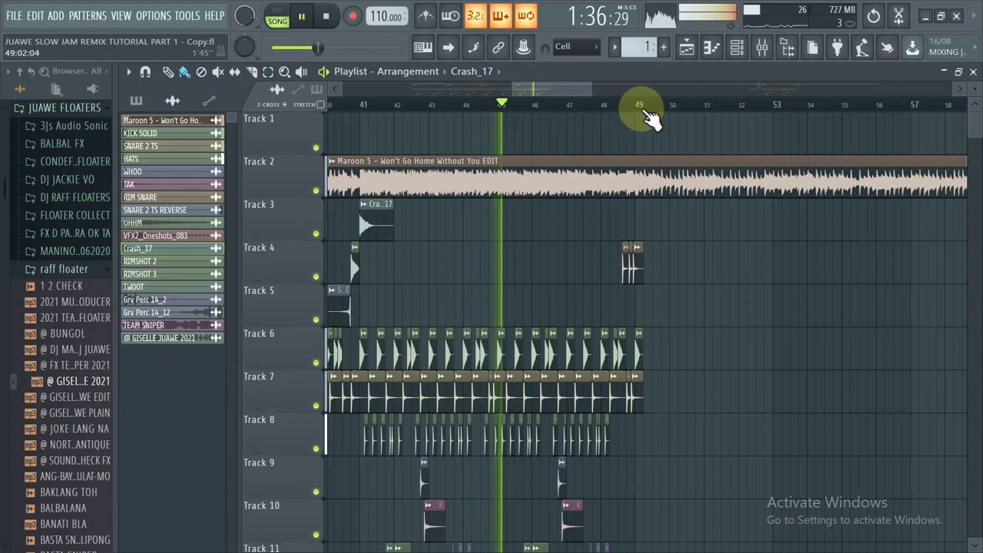
{"action": "scroll", "coordinate": [650, 116], "scroll_direction": "up", "scroll_amount": 3}
{"action": "scroll", "coordinate": [629, 115], "scroll_direction": "down", "scroll_amount": 3}
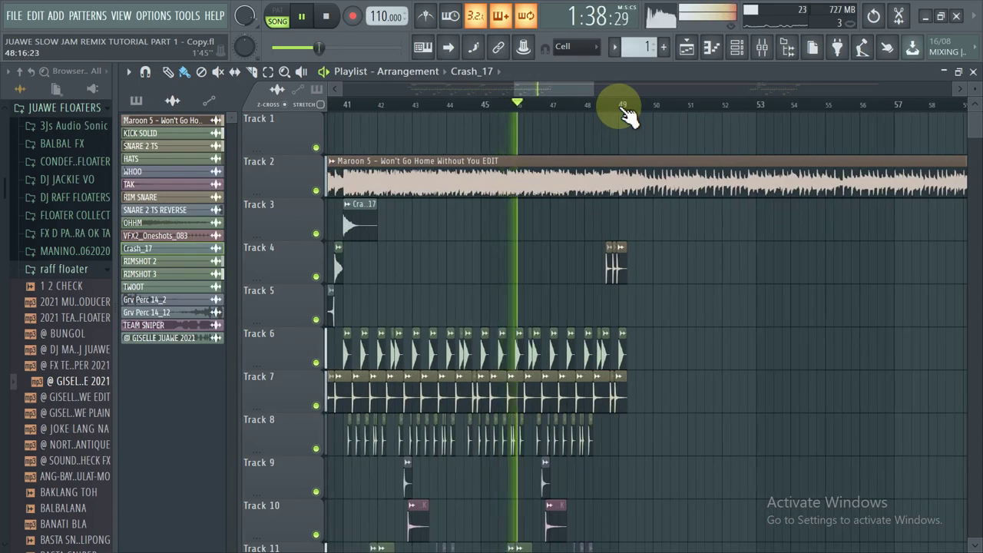
{"action": "scroll", "coordinate": [628, 115], "scroll_direction": "up", "scroll_amount": 4}
{"action": "scroll", "coordinate": [629, 115], "scroll_direction": "down", "scroll_amount": 2}
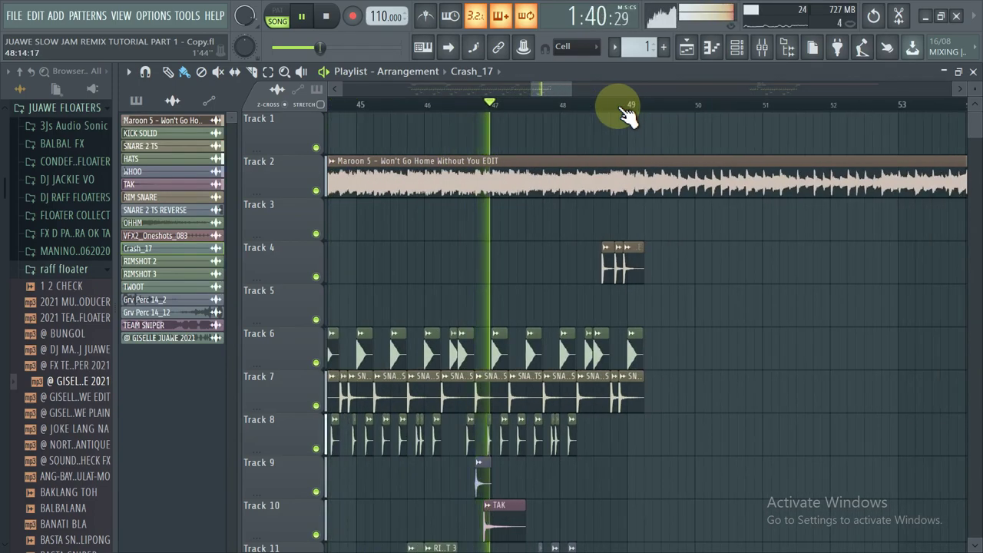
{"action": "scroll", "coordinate": [628, 115], "scroll_direction": "up", "scroll_amount": 4}
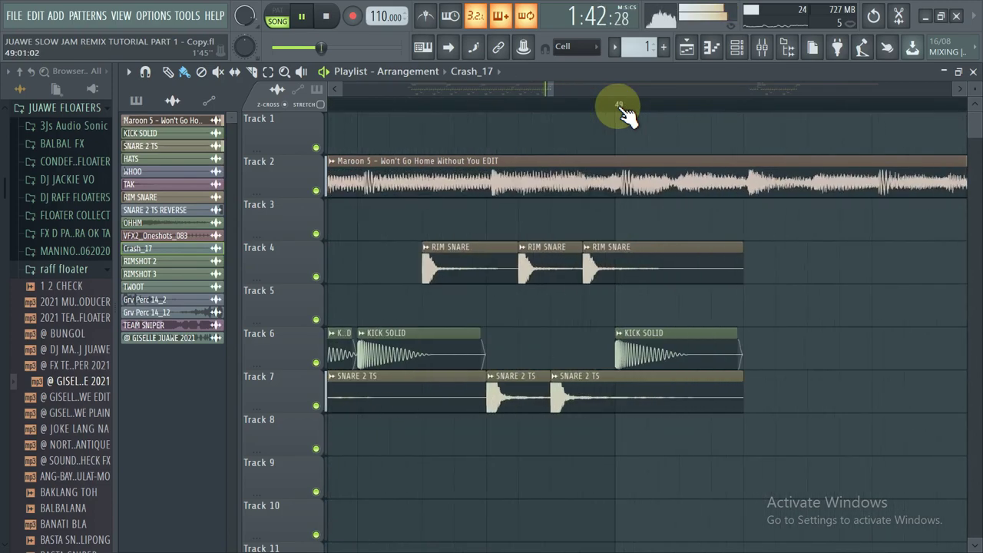
{"action": "scroll", "coordinate": [629, 115], "scroll_direction": "down", "scroll_amount": 3}
{"action": "scroll", "coordinate": [626, 108], "scroll_direction": "up", "scroll_amount": 3}
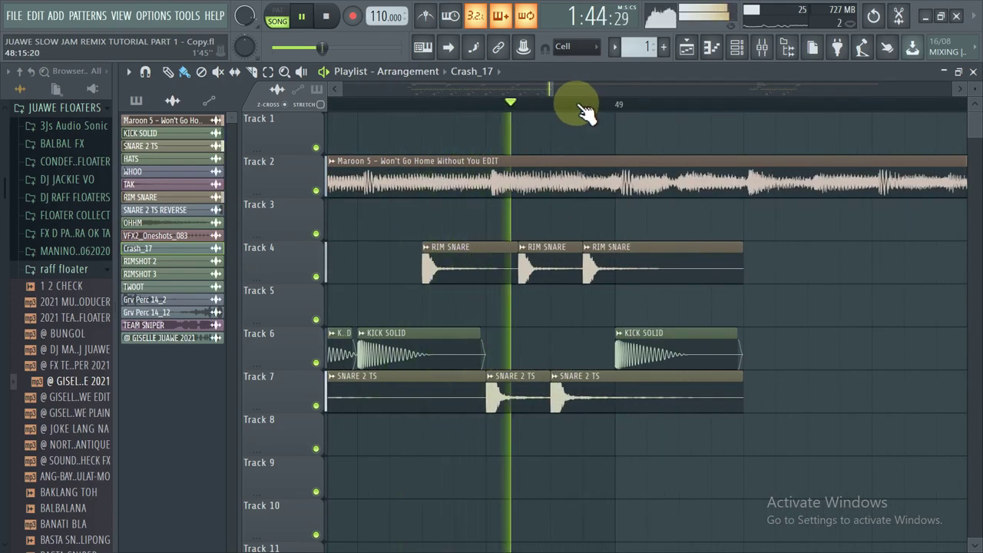
- Play the second drum section from about bar 95 through the voice tag clips at bar 97, and stop playback
{"action": "scroll", "coordinate": [576, 107], "scroll_direction": "down", "scroll_amount": 5}
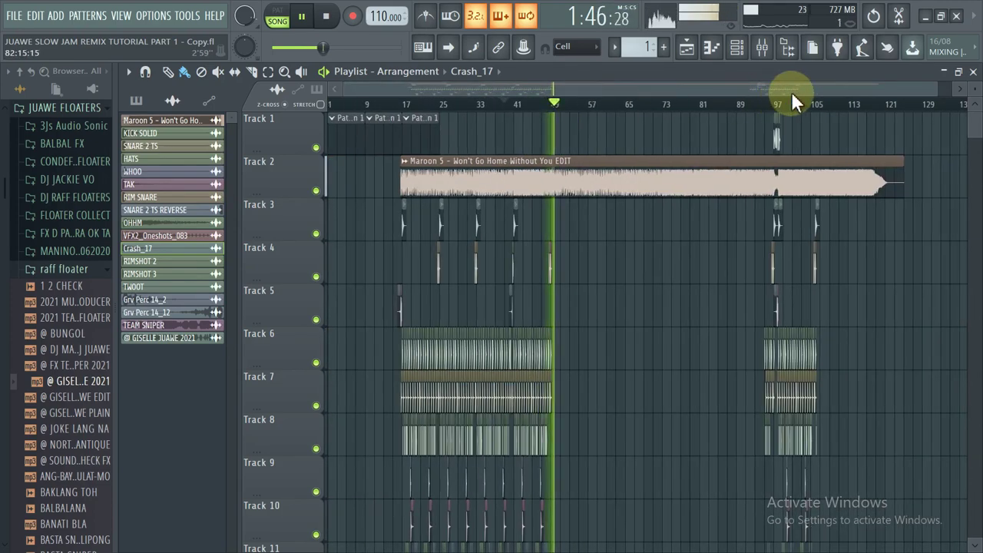
{"action": "scroll", "coordinate": [776, 100], "scroll_direction": "up", "scroll_amount": 5}
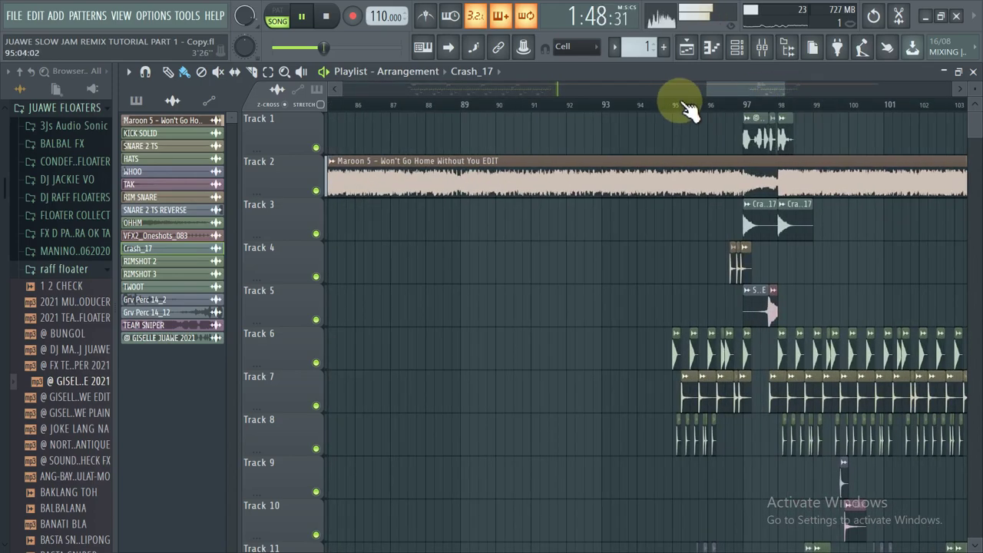
{"action": "left_click", "coordinate": [680, 106]}
{"action": "scroll", "coordinate": [691, 107], "scroll_direction": "up", "scroll_amount": 4}
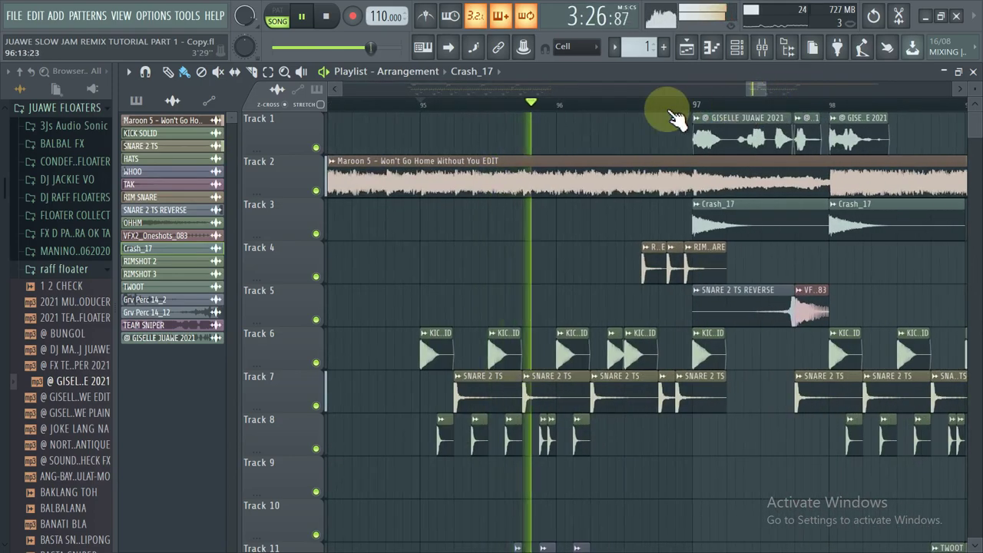
{"action": "scroll", "coordinate": [681, 112], "scroll_direction": "down", "scroll_amount": 3}
{"action": "scroll", "coordinate": [599, 112], "scroll_direction": "up", "scroll_amount": 5}
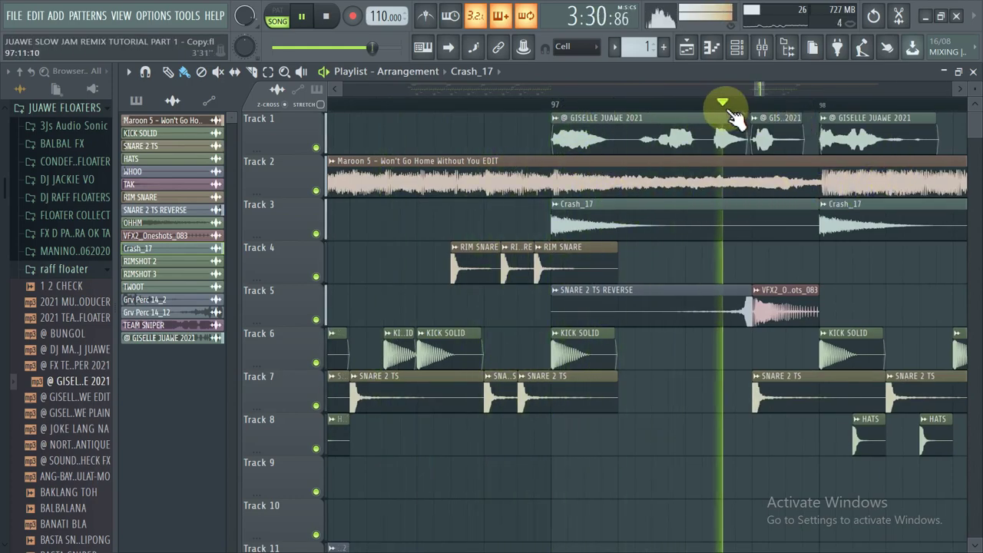
{"action": "scroll", "coordinate": [713, 115], "scroll_direction": "down", "scroll_amount": 5}
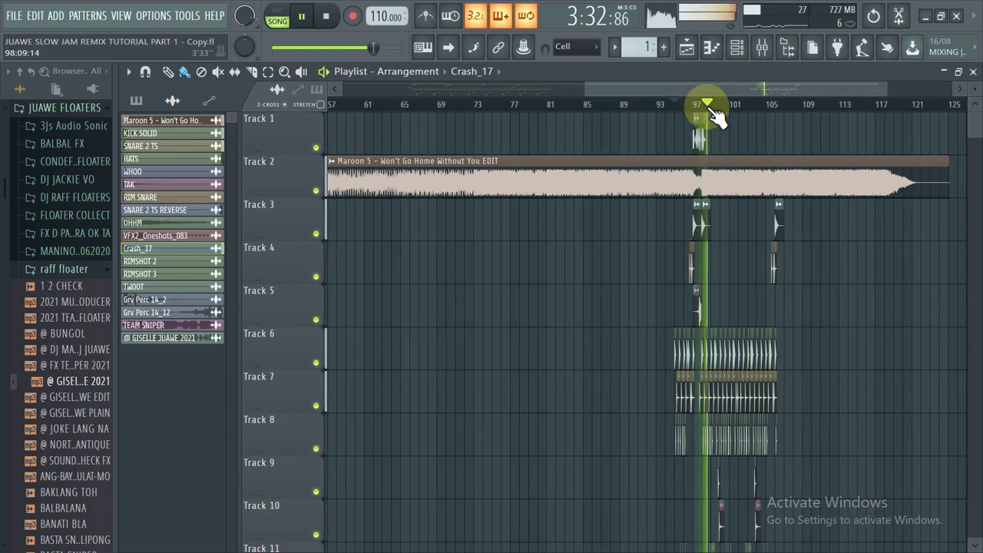
{"action": "key", "text": "space"}
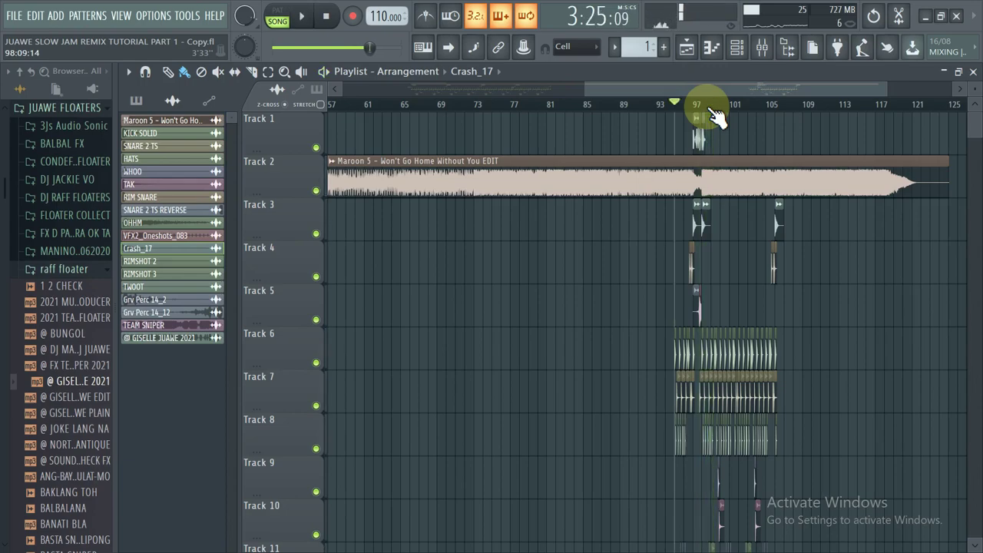
- Place the playhead at bar 17 and select the drum and effect clips on tracks 3 to 12 up to bar 25
{"action": "scroll", "coordinate": [715, 115], "scroll_direction": "down", "scroll_amount": 3}
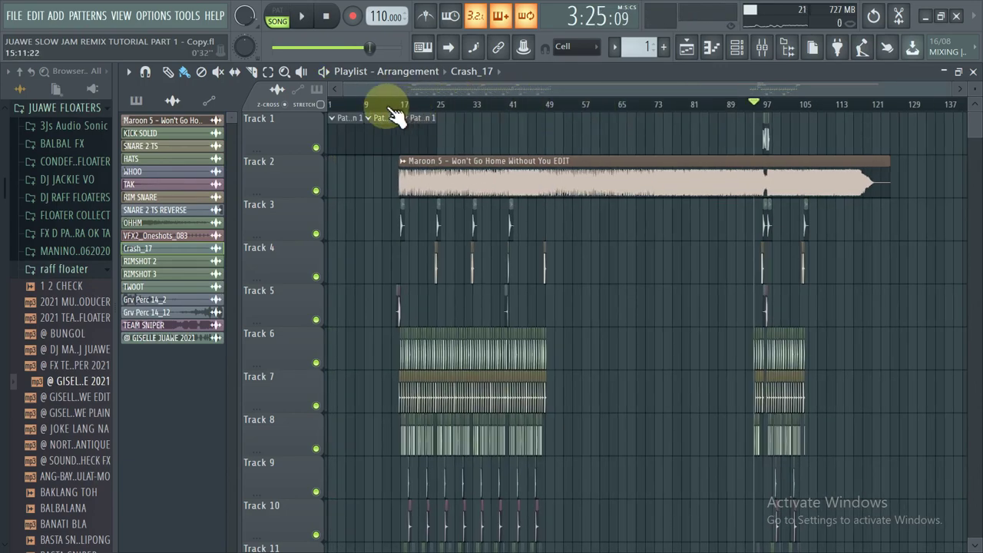
{"action": "scroll", "coordinate": [430, 115], "scroll_direction": "up", "scroll_amount": 6}
{"action": "left_click", "coordinate": [653, 104]}
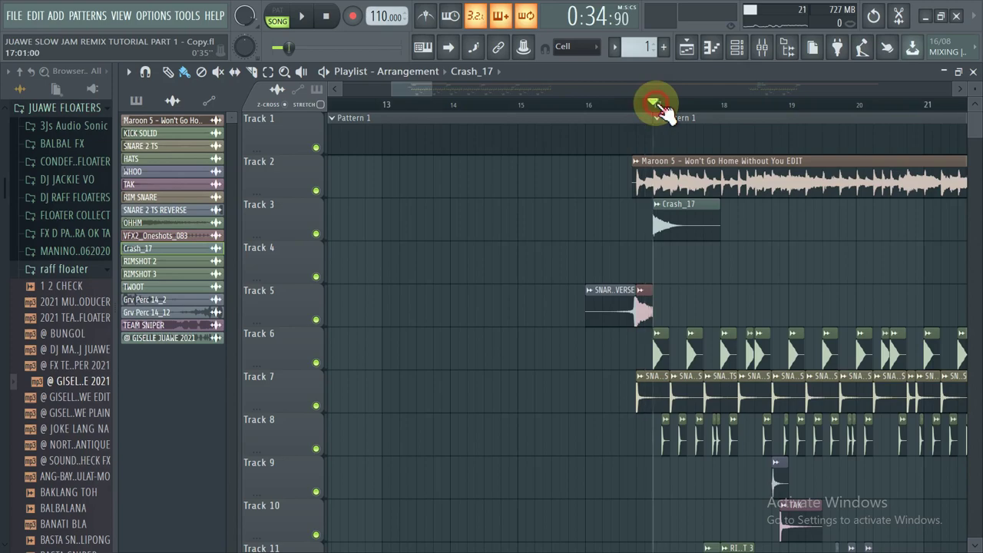
{"action": "scroll", "coordinate": [661, 107], "scroll_direction": "down", "scroll_amount": 3}
{"action": "scroll", "coordinate": [763, 209], "scroll_direction": "down", "scroll_amount": 2}
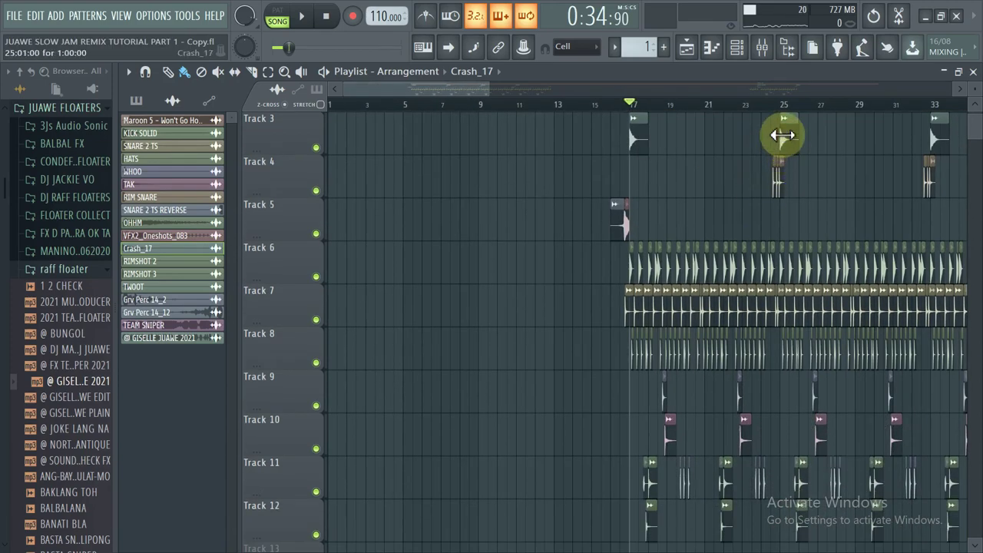
{"action": "left_click_drag", "start_coordinate": [783, 135], "coordinate": [724, 487]}
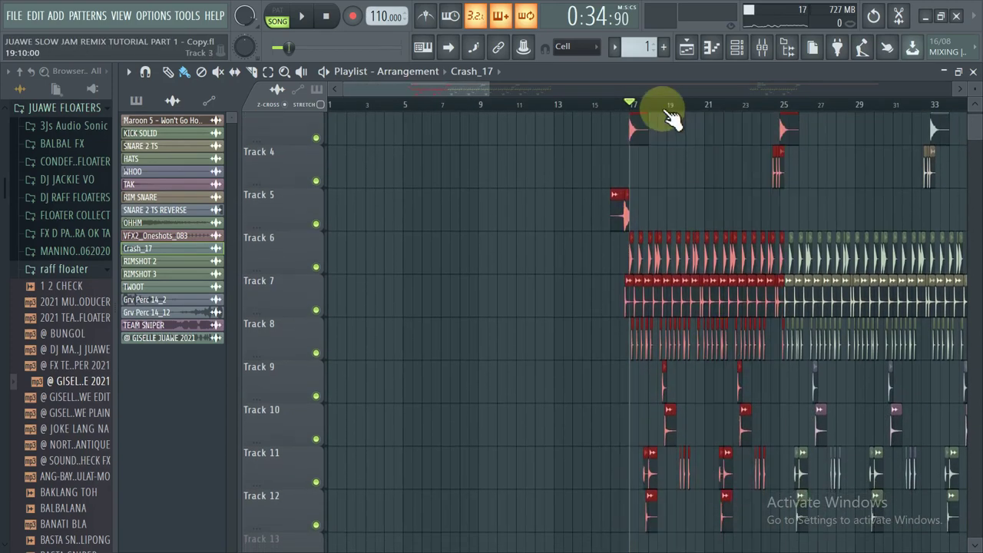
- Copy the selected drum and effect clips to the end of the first drum section, and shift the copies one bar earlier to bar 49
{"action": "scroll", "coordinate": [669, 111], "scroll_direction": "down", "scroll_amount": 4}
{"action": "scroll", "coordinate": [568, 192], "scroll_direction": "up", "scroll_amount": 3}
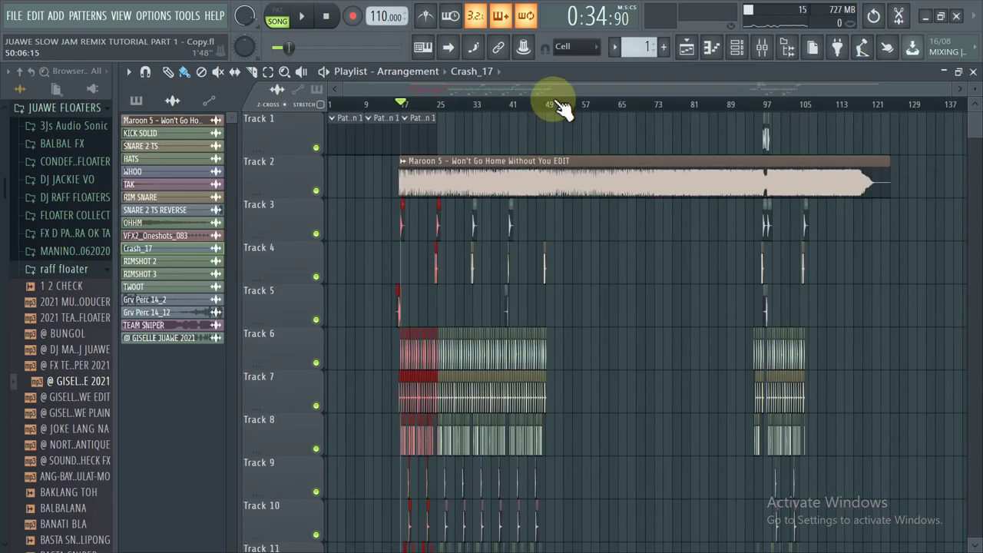
{"action": "scroll", "coordinate": [565, 108], "scroll_direction": "up", "scroll_amount": 3}
{"action": "scroll", "coordinate": [562, 106], "scroll_direction": "up", "scroll_amount": 5}
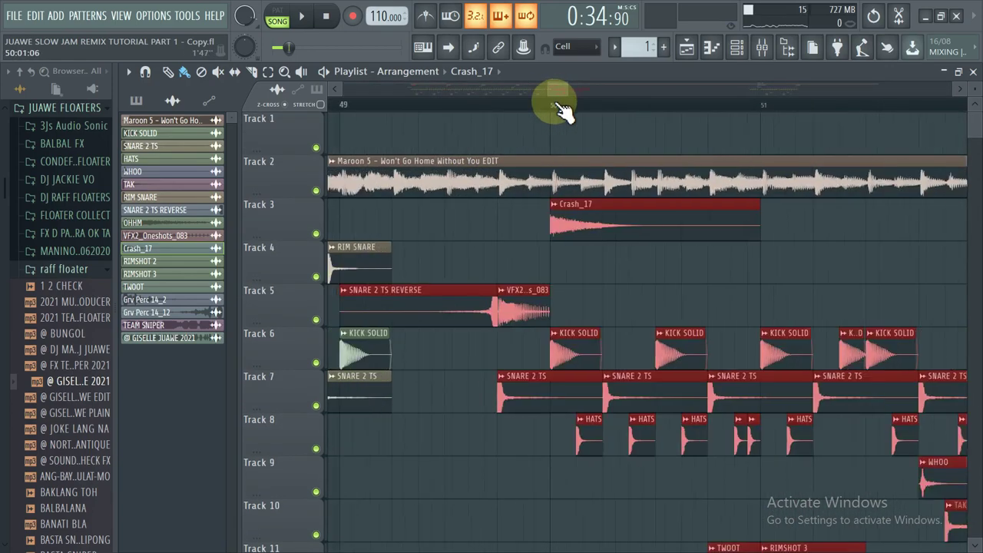
{"action": "left_click_drag", "start_coordinate": [566, 347], "coordinate": [434, 352]}
{"action": "scroll", "coordinate": [357, 111], "scroll_direction": "up", "scroll_amount": 3}
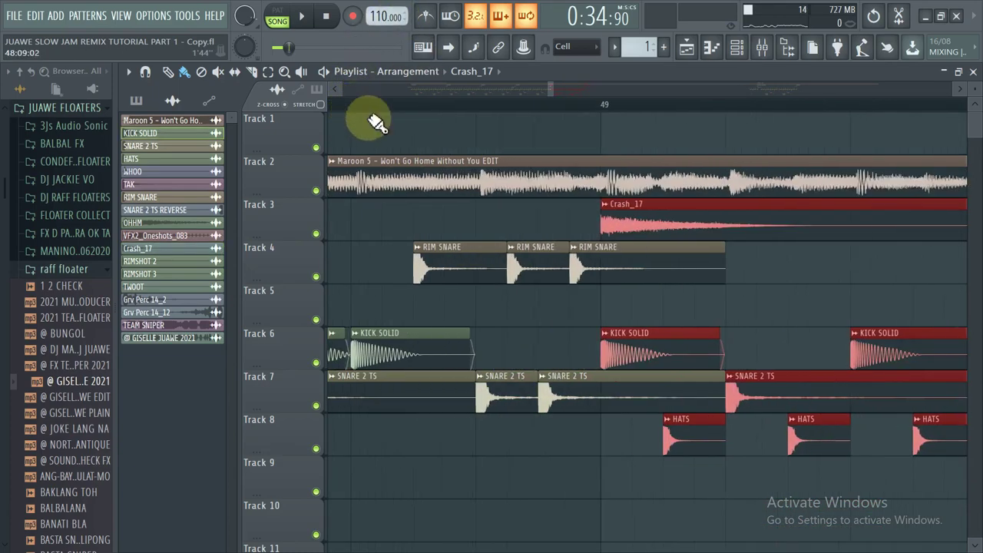
- Delete the overlapping copied KICK SOLID and the Crash_17 clip at bar 49, and undo the crash deletion
{"action": "right_click", "coordinate": [647, 333]}
{"action": "right_click", "coordinate": [628, 224]}
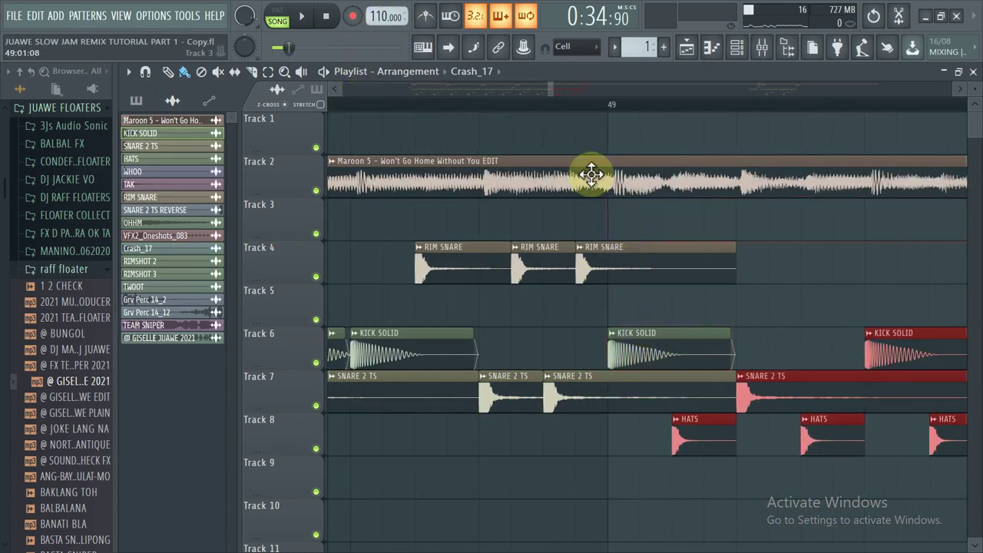
{"action": "key", "text": "ctrl+z"}
{"action": "scroll", "coordinate": [588, 103], "scroll_direction": "down", "scroll_amount": 3}
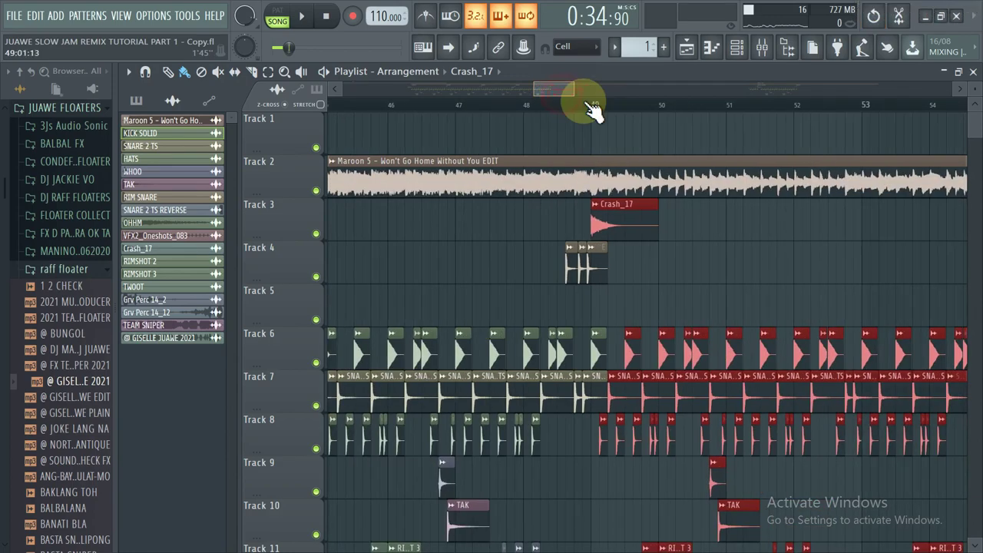
- Play the copied drum section around bar 49 and delete the leftover HATS clip on track 8 just after bar 57
{"action": "key", "text": "space"}
{"action": "left_click", "coordinate": [576, 102]}
{"action": "scroll", "coordinate": [608, 103], "scroll_direction": "down", "scroll_amount": 3}
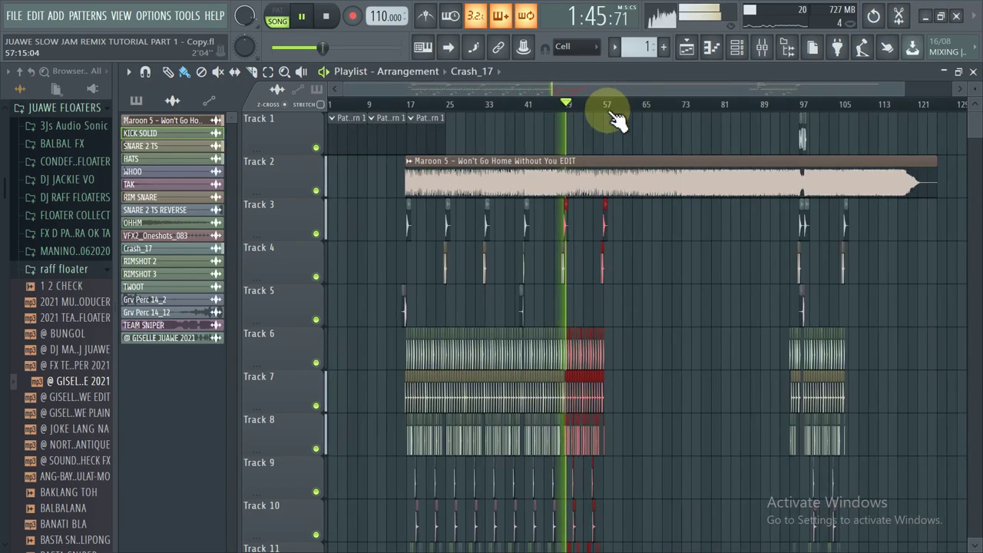
{"action": "scroll", "coordinate": [608, 110], "scroll_direction": "up", "scroll_amount": 3}
{"action": "scroll", "coordinate": [621, 114], "scroll_direction": "up", "scroll_amount": 5}
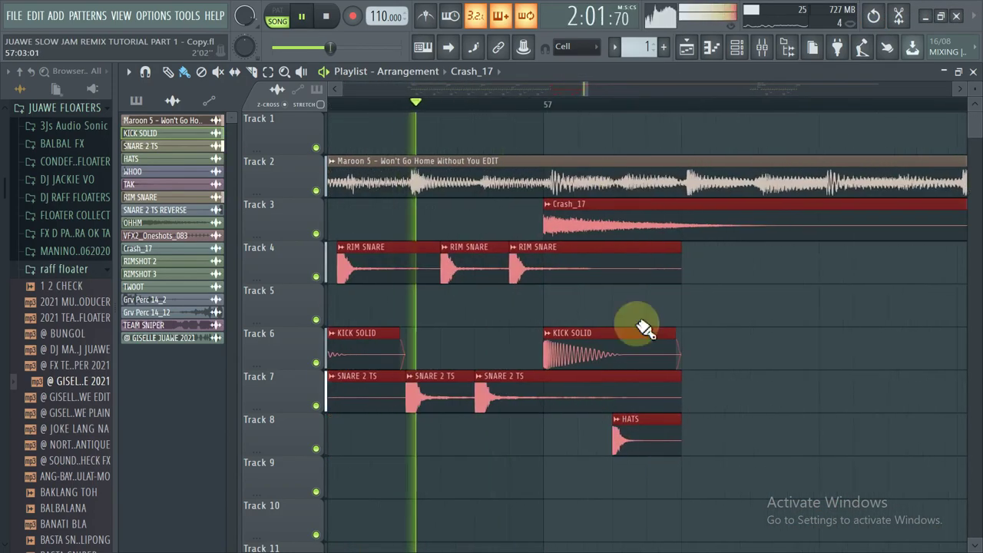
{"action": "right_click", "coordinate": [653, 434]}
{"action": "key", "text": "space"}
{"action": "scroll", "coordinate": [618, 117], "scroll_direction": "down", "scroll_amount": 4}
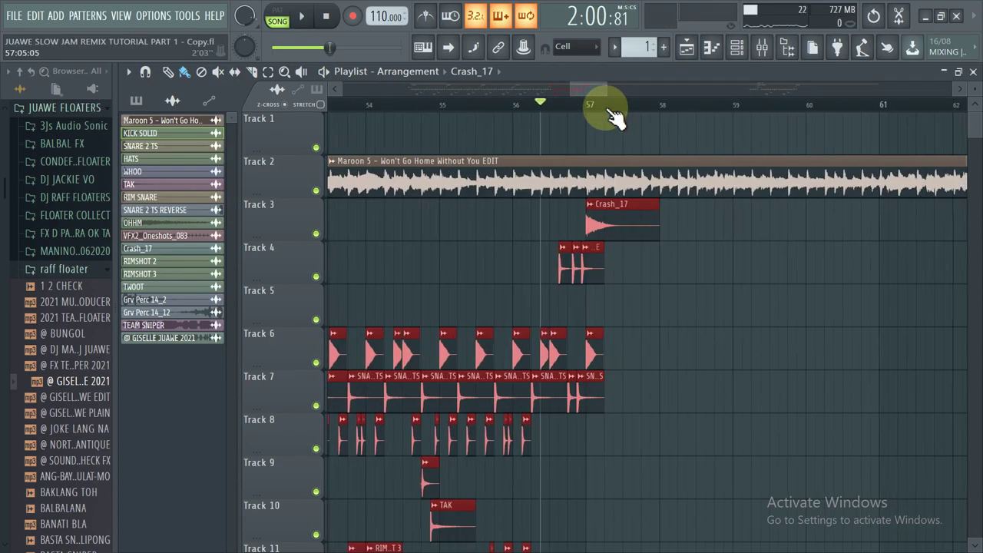
{"action": "scroll", "coordinate": [615, 115], "scroll_direction": "down", "scroll_amount": 5}
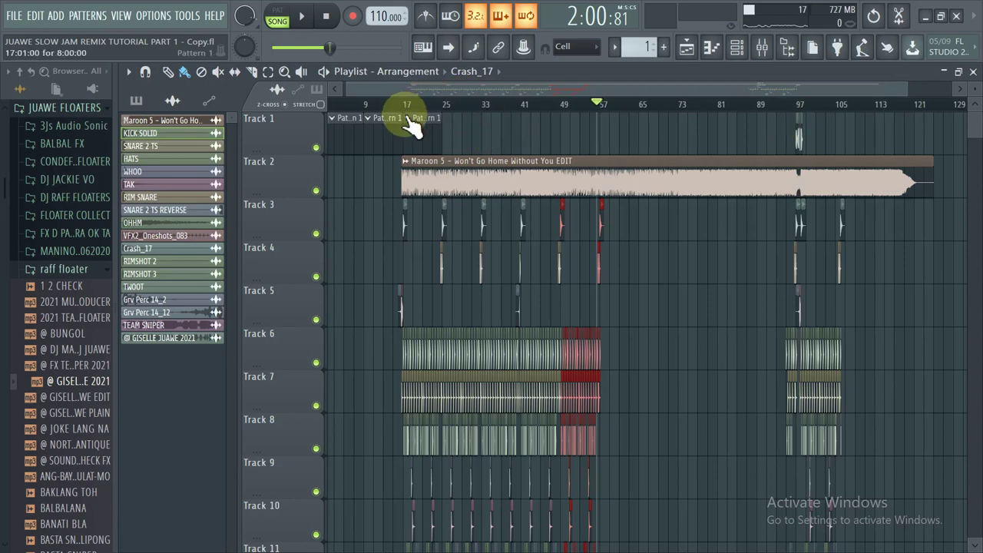
{"action": "scroll", "coordinate": [392, 106], "scroll_direction": "up", "scroll_amount": 3}
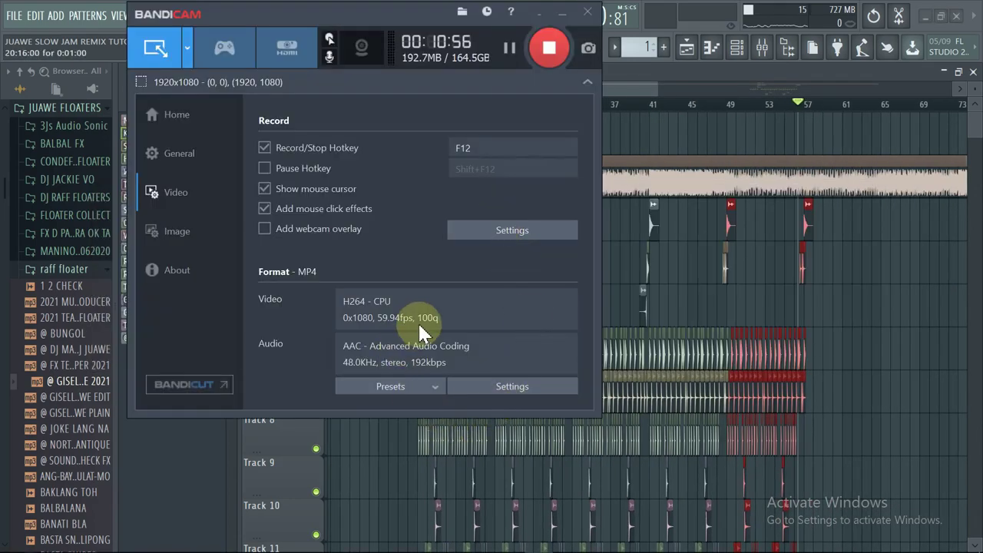
- Switch to the Word outline, highlight the line on tips to export the remix with higher quality, and return to FL Studio
{"action": "key", "text": "alt+Tab"}
{"action": "key", "text": "alt+Tab"}
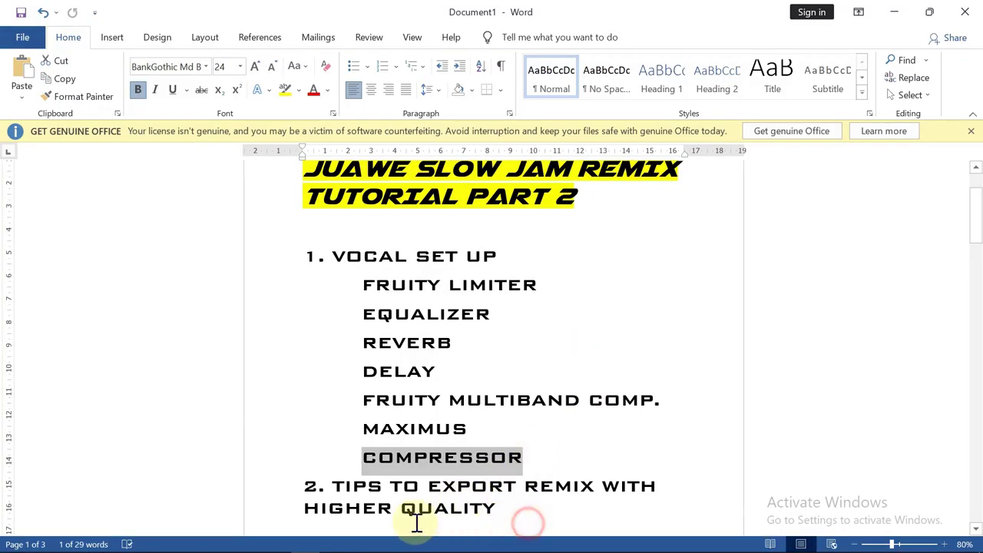
{"action": "left_click_drag", "start_coordinate": [416, 522], "coordinate": [307, 500]}
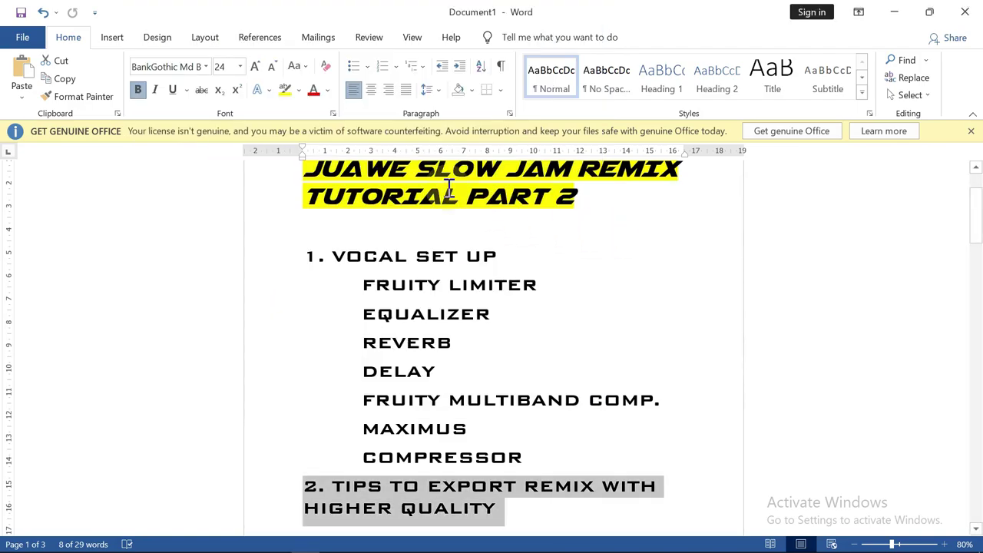
{"action": "key", "text": "alt+Tab"}
{"action": "key", "text": "alt+Tab"}
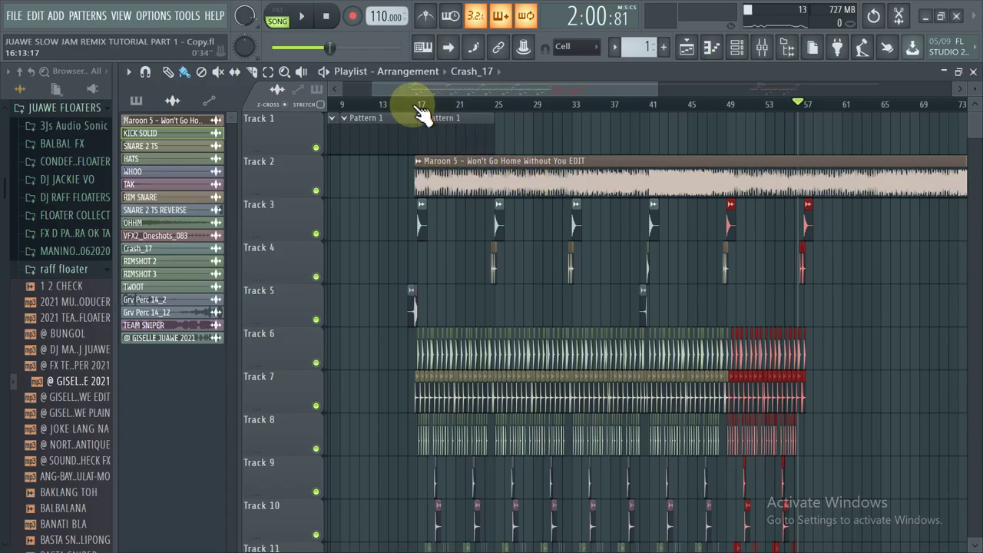
{"action": "scroll", "coordinate": [416, 108], "scroll_direction": "up", "scroll_amount": 5}
{"action": "left_click_drag", "start_coordinate": [414, 108], "coordinate": [432, 108]}
{"action": "scroll", "coordinate": [425, 107], "scroll_direction": "down", "scroll_amount": 1}
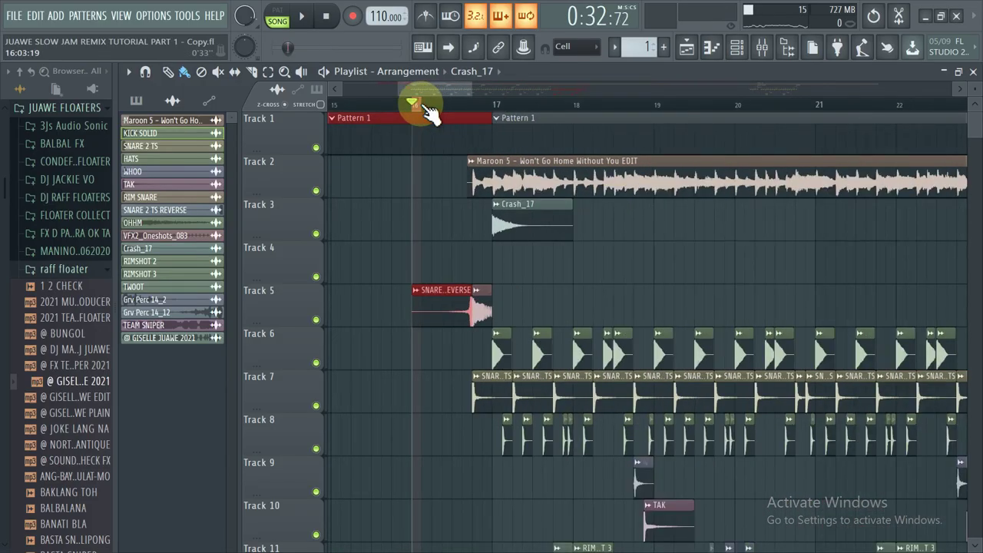
{"action": "scroll", "coordinate": [429, 111], "scroll_direction": "down", "scroll_amount": 4}
{"action": "scroll", "coordinate": [418, 108], "scroll_direction": "up", "scroll_amount": 4}
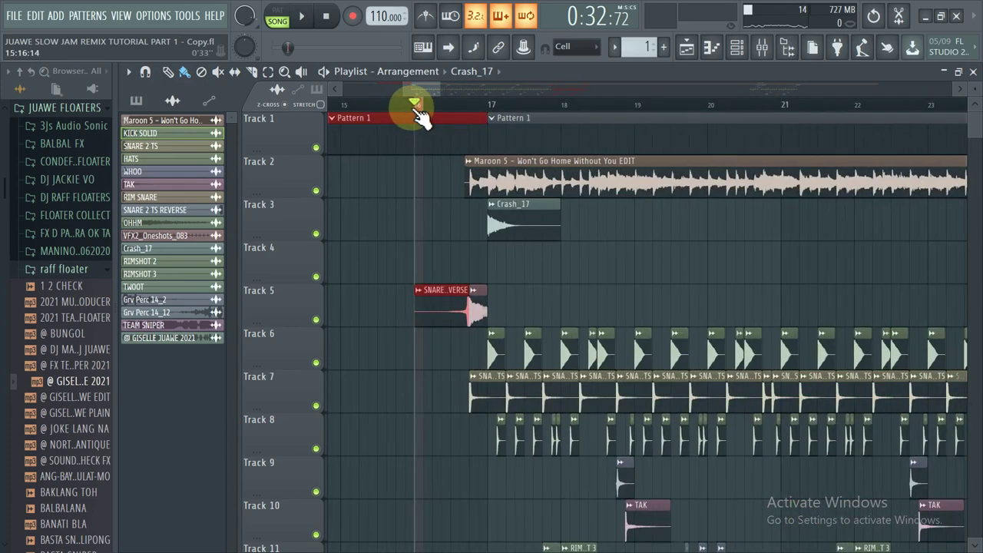
{"action": "scroll", "coordinate": [419, 112], "scroll_direction": "down", "scroll_amount": 4}
{"action": "scroll", "coordinate": [621, 107], "scroll_direction": "up", "scroll_amount": 6}
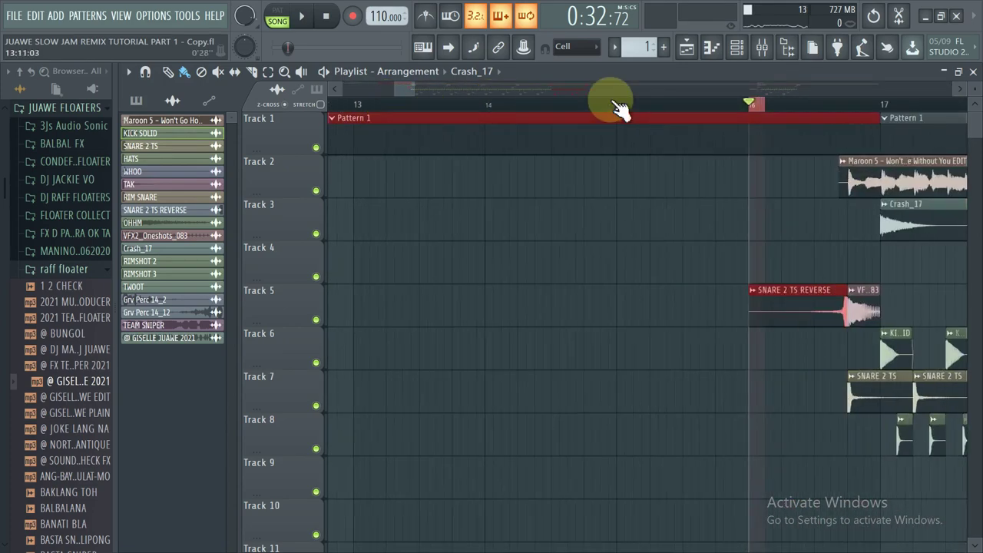
{"action": "left_click", "coordinate": [788, 114]}
{"action": "scroll", "coordinate": [775, 115], "scroll_direction": "up", "scroll_amount": 4}
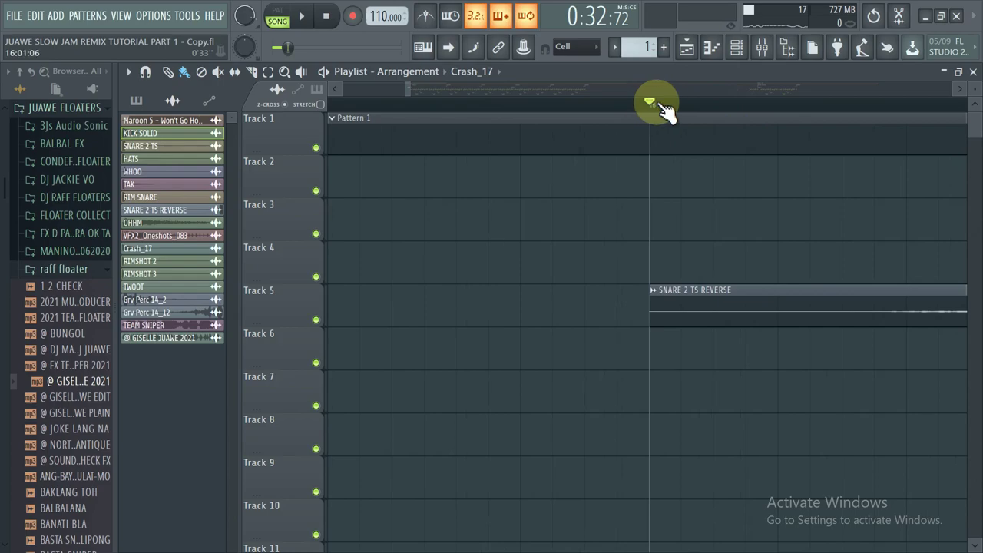
- Select the playlist time range from bar 16 at the reverse snare to bar 123 at the song's fade-out
{"action": "left_click_drag", "start_coordinate": [653, 104], "coordinate": [687, 121]}
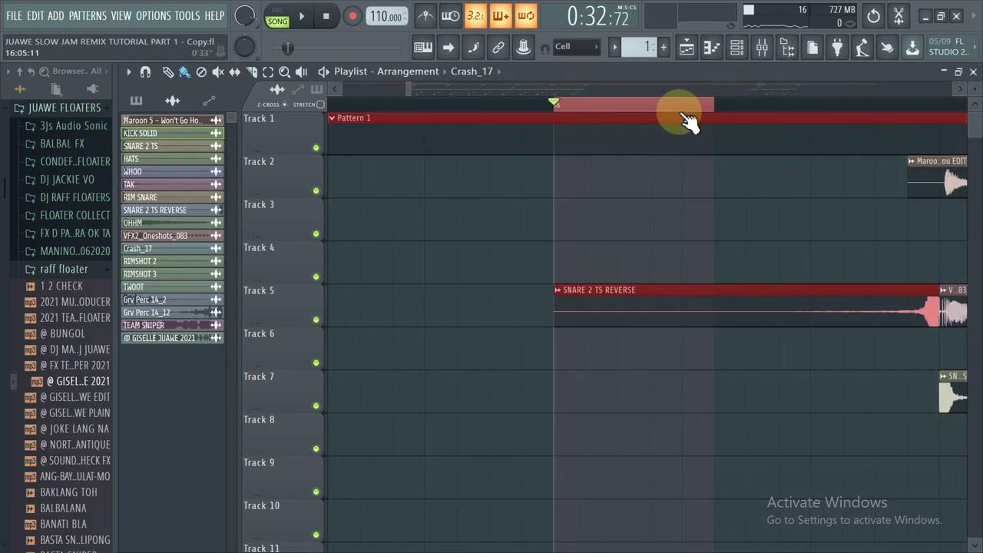
{"action": "scroll", "coordinate": [681, 107], "scroll_direction": "down", "scroll_amount": 6}
{"action": "scroll", "coordinate": [892, 112], "scroll_direction": "up", "scroll_amount": 10}
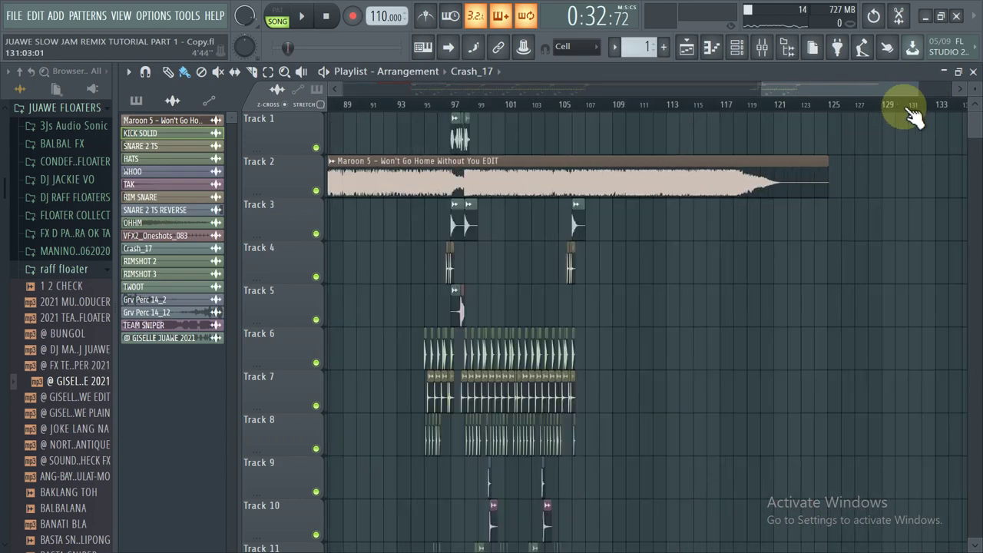
{"action": "left_click", "coordinate": [757, 106], "text": "ctrl+shift"}
{"action": "scroll", "coordinate": [758, 105], "scroll_direction": "down", "scroll_amount": 4}
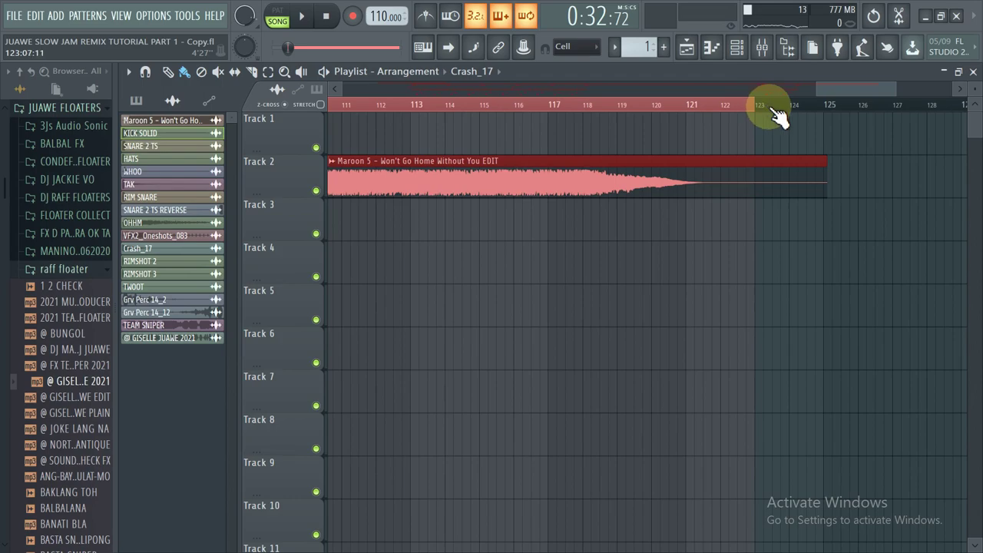
{"action": "scroll", "coordinate": [761, 106], "scroll_direction": "down", "scroll_amount": 4}
{"action": "scroll", "coordinate": [391, 110], "scroll_direction": "up", "scroll_amount": 4}
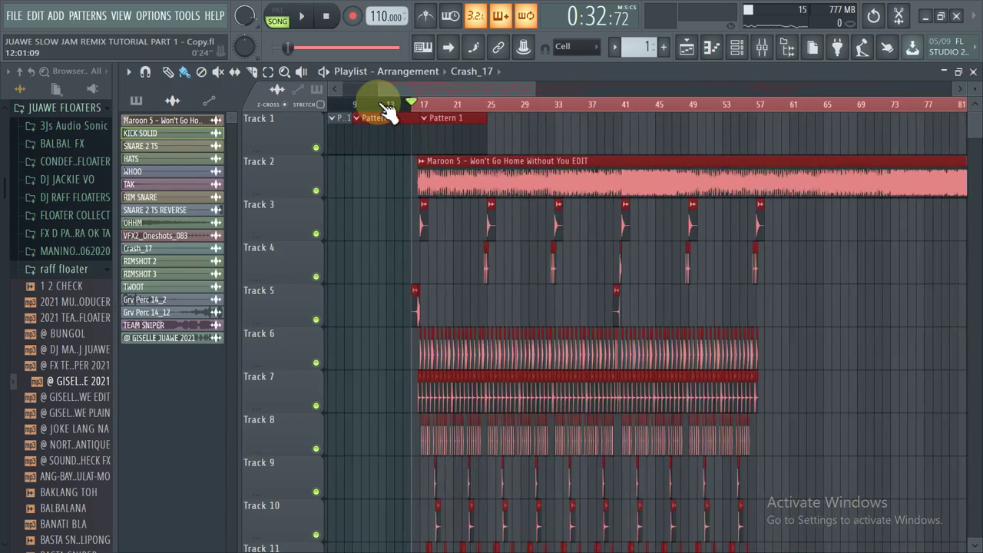
- Extend the time selection back to bar 1 and return its start to bar 16
{"action": "scroll", "coordinate": [471, 104], "scroll_direction": "down", "scroll_amount": 2}
{"action": "left_click_drag", "start_coordinate": [440, 92], "coordinate": [318, 94]}
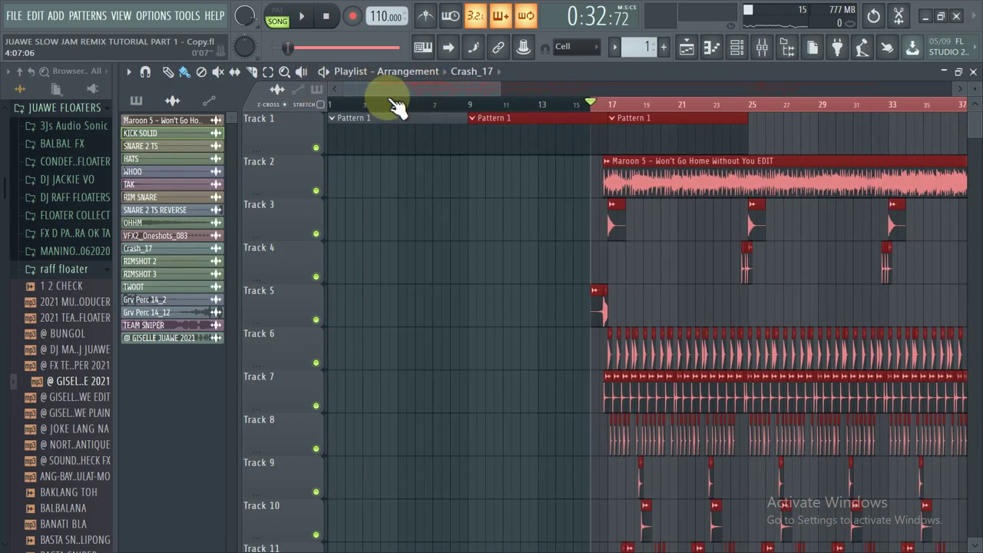
{"action": "left_click_drag", "start_coordinate": [398, 104], "coordinate": [298, 108]}
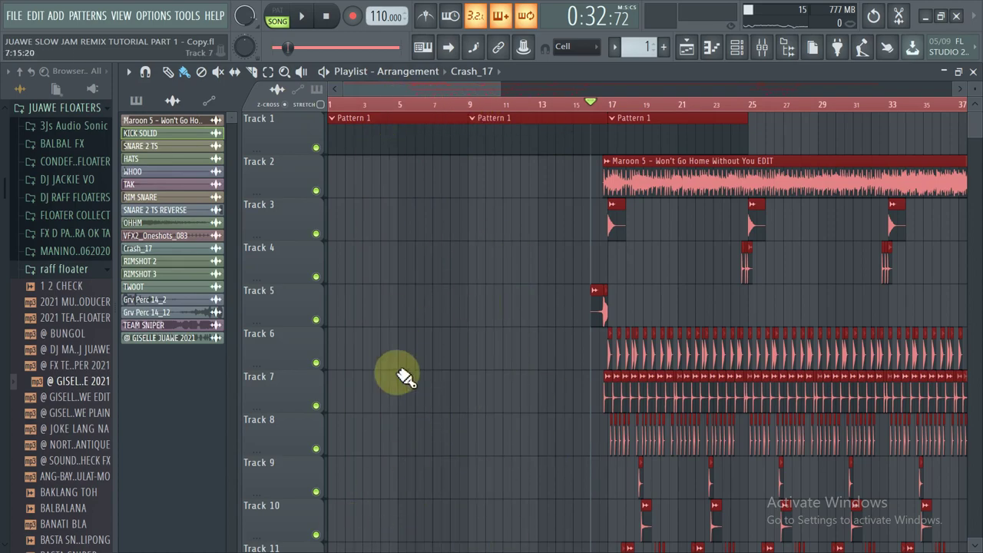
{"action": "scroll", "coordinate": [598, 105], "scroll_direction": "up", "scroll_amount": 8}
{"action": "right_click", "coordinate": [598, 105]}
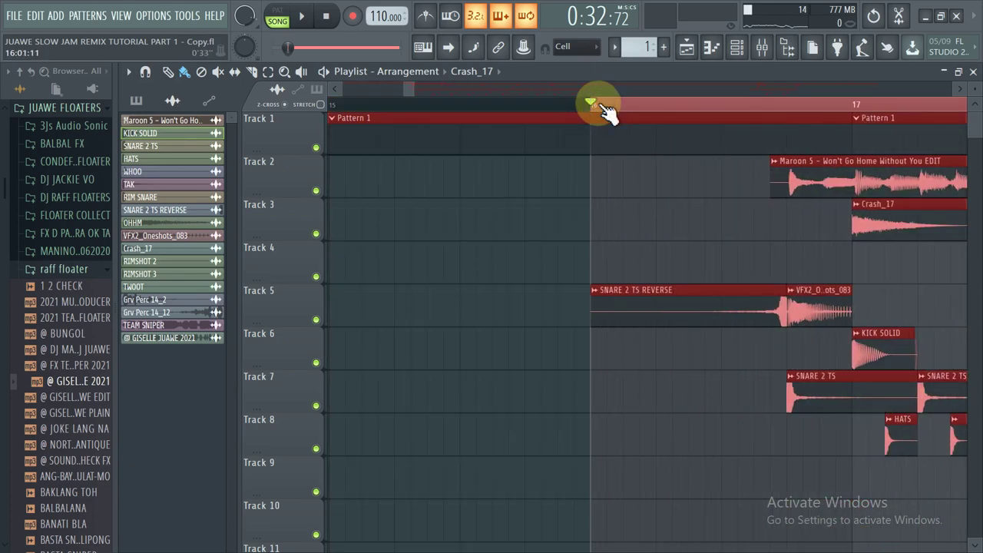
- Play the beginning of the selected range from bar 16 into bar 17, stop playback, and save the project
{"action": "scroll", "coordinate": [603, 107], "scroll_direction": "down", "scroll_amount": 5}
{"action": "key", "text": "space"}
{"action": "scroll", "coordinate": [665, 108], "scroll_direction": "up", "scroll_amount": 8}
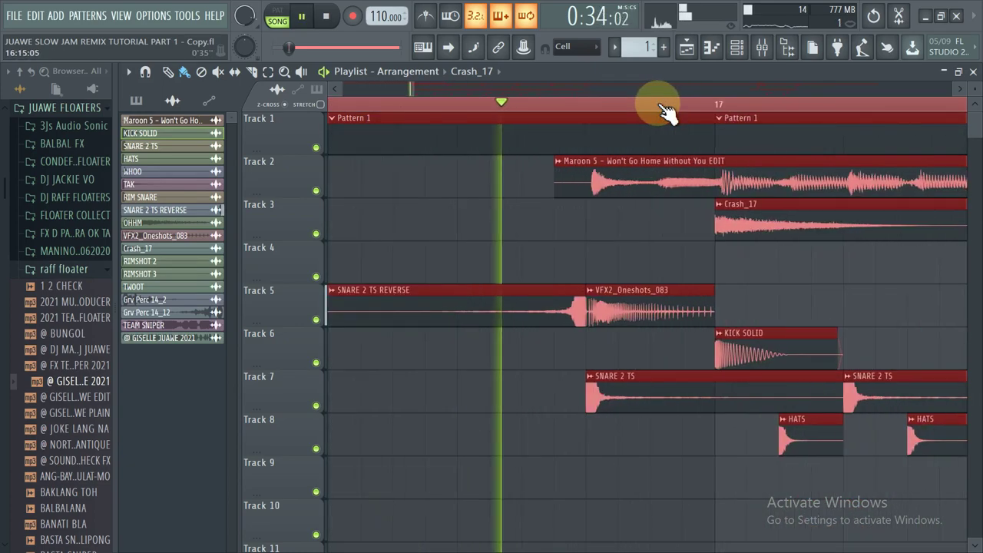
{"action": "scroll", "coordinate": [626, 108], "scroll_direction": "down", "scroll_amount": 5}
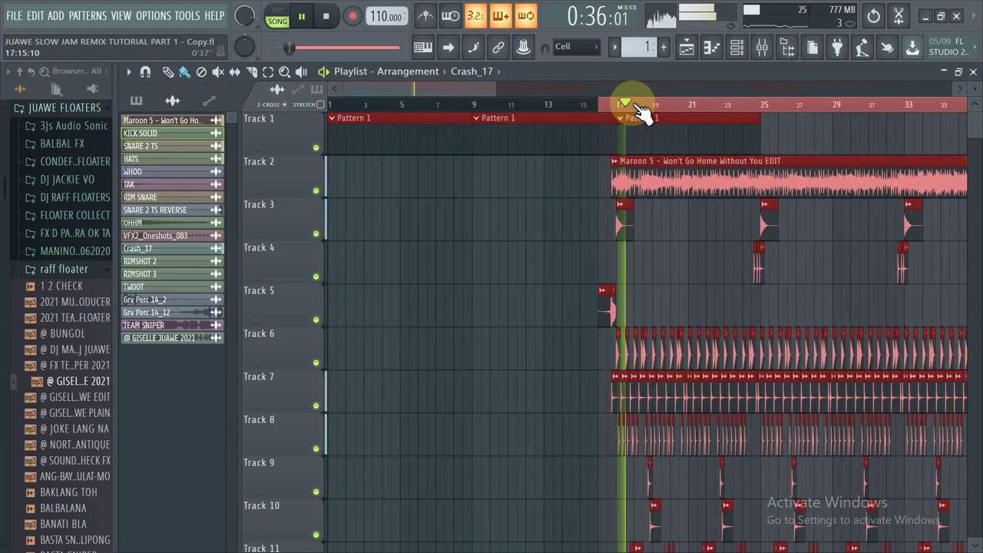
{"action": "key", "text": "space"}
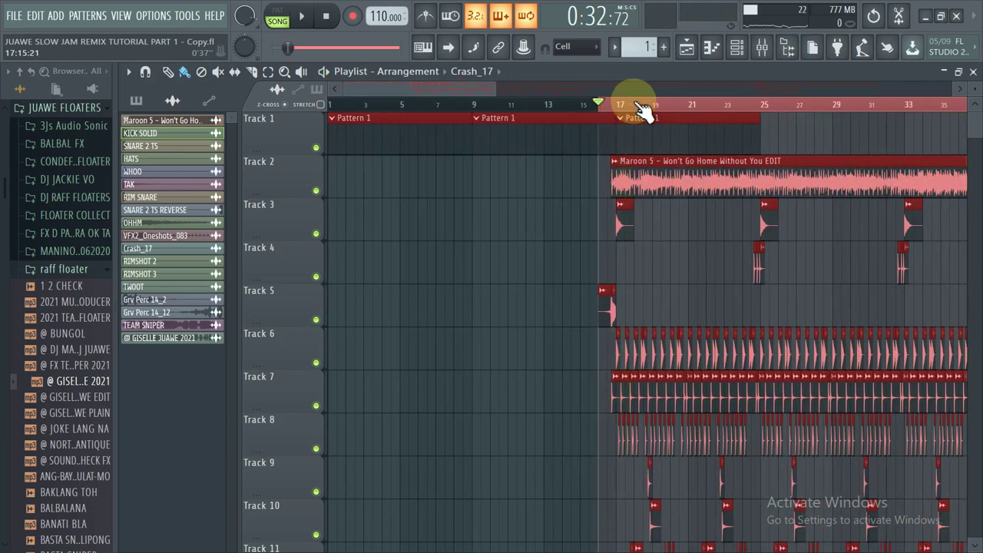
{"action": "scroll", "coordinate": [641, 107], "scroll_direction": "down", "scroll_amount": 5}
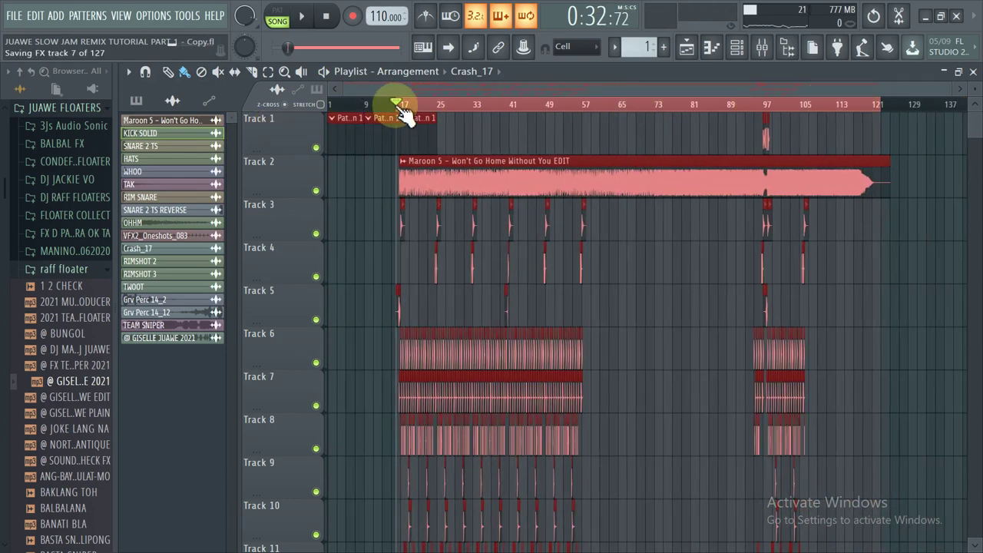
{"action": "scroll", "coordinate": [405, 108], "scroll_direction": "up", "scroll_amount": 5}
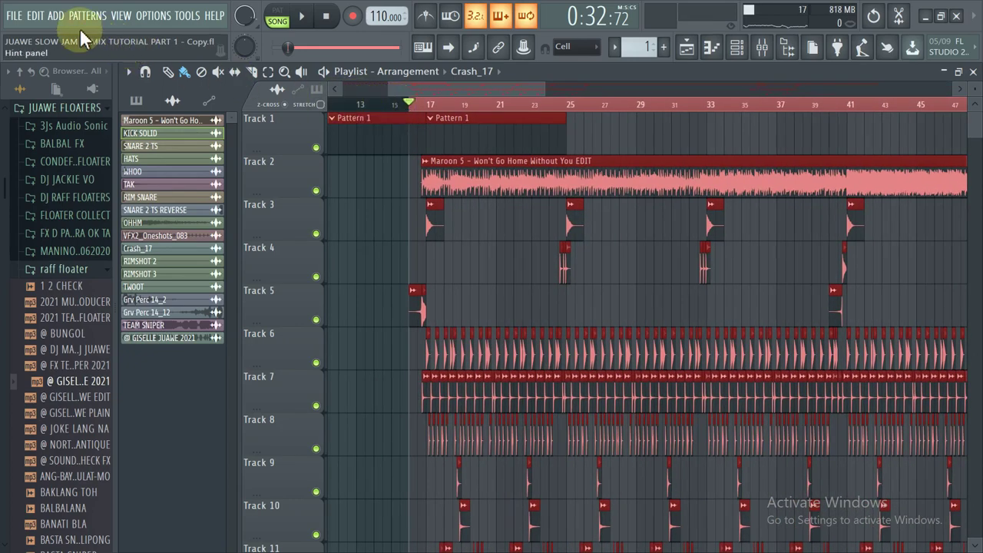
- Start exporting the selected song range as an MP3 file
{"action": "left_click", "coordinate": [14, 20]}
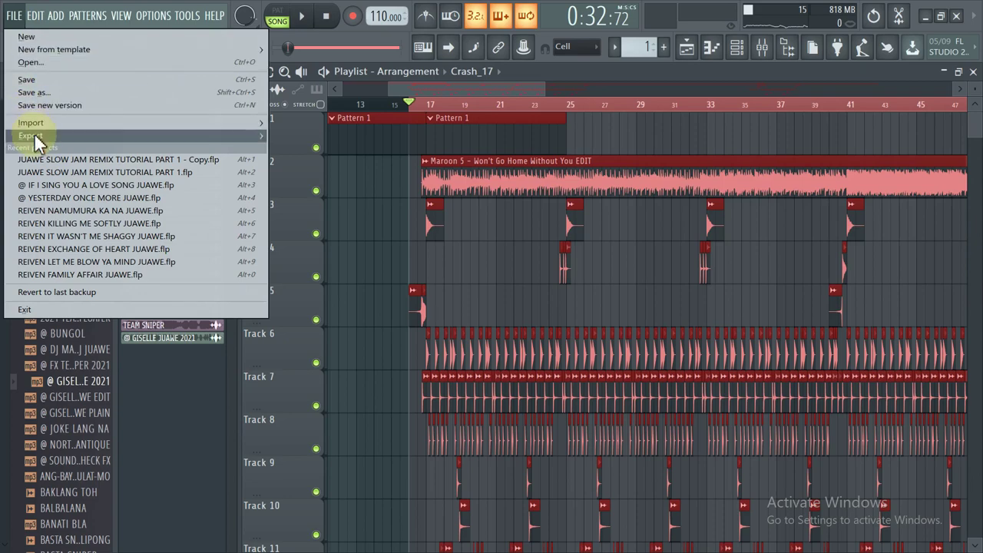
{"action": "mouse_move", "coordinate": [35, 138]}
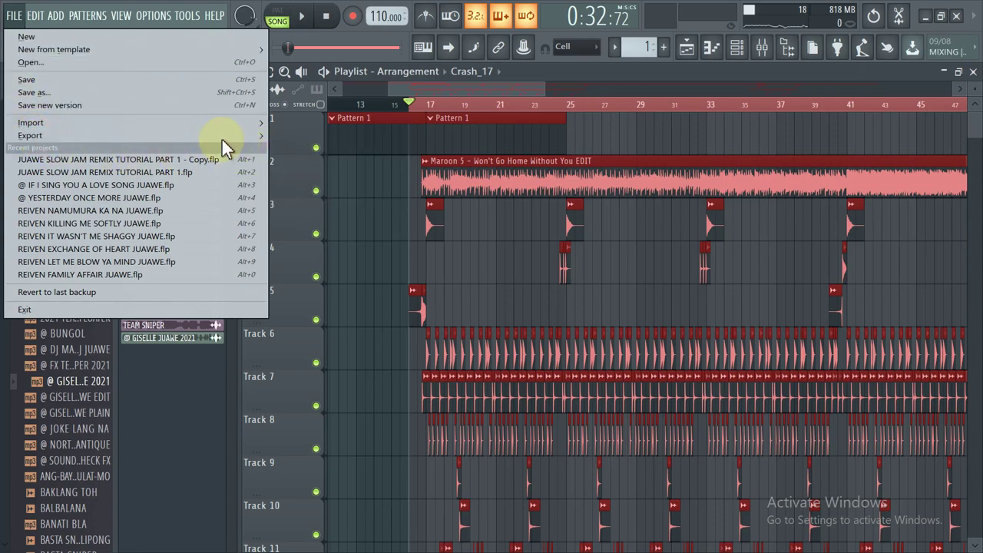
{"action": "mouse_move", "coordinate": [221, 137]}
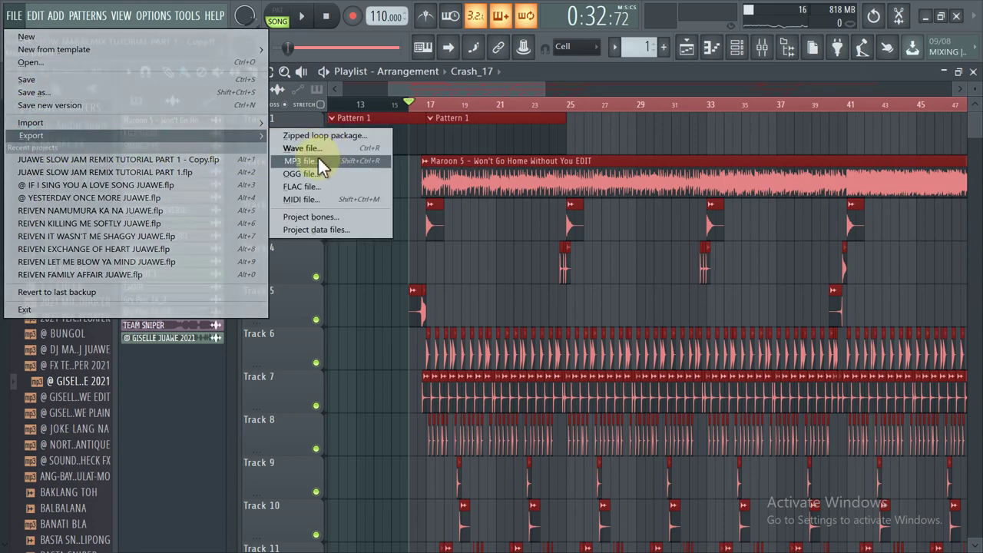
{"action": "left_click", "coordinate": [377, 162]}
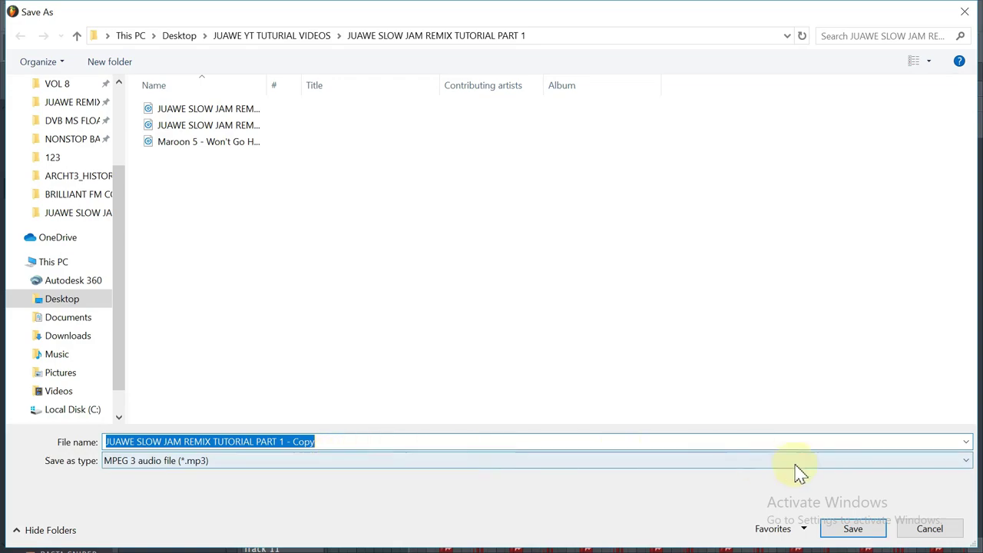
{"action": "scroll", "coordinate": [114, 208], "scroll_direction": "up", "scroll_amount": 2}
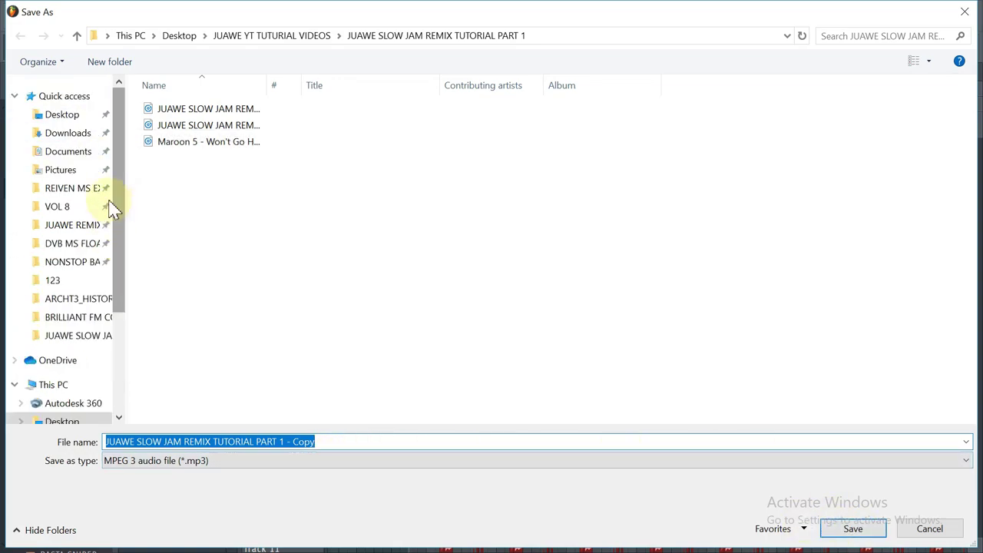
{"action": "scroll", "coordinate": [106, 149], "scroll_direction": "down", "scroll_amount": 3}
{"action": "scroll", "coordinate": [72, 165], "scroll_direction": "up", "scroll_amount": 3}
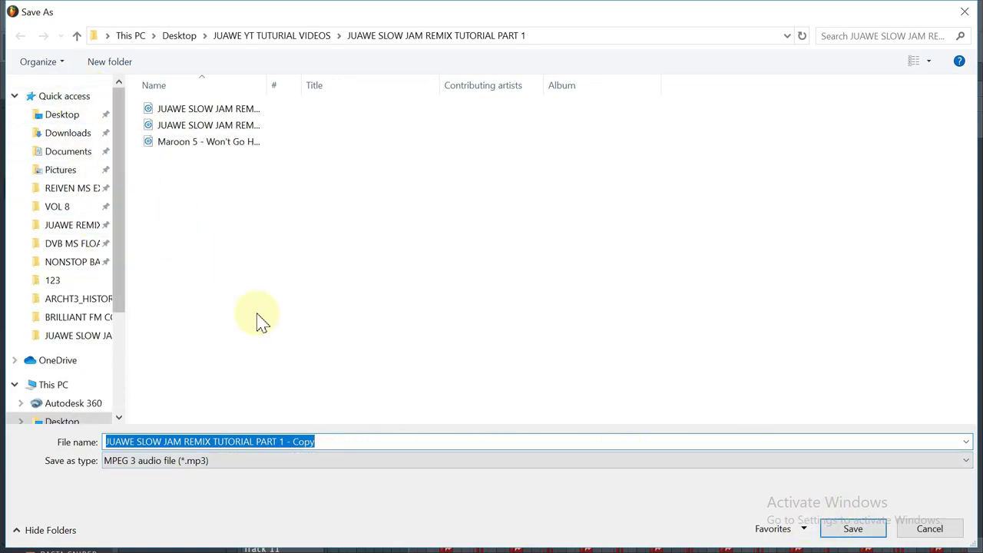
{"action": "left_click", "coordinate": [73, 133]}
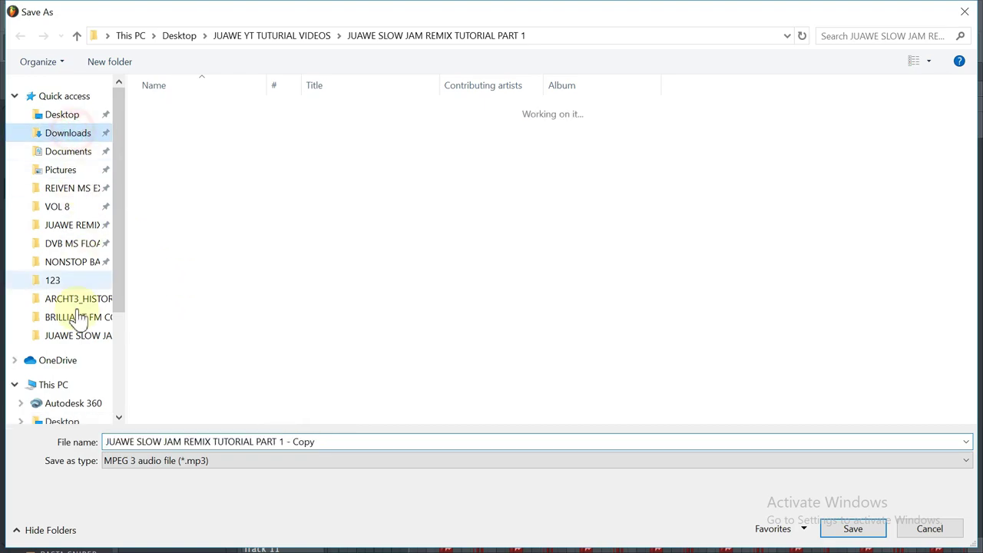
{"action": "left_click", "coordinate": [77, 299]}
{"action": "left_click", "coordinate": [73, 338]}
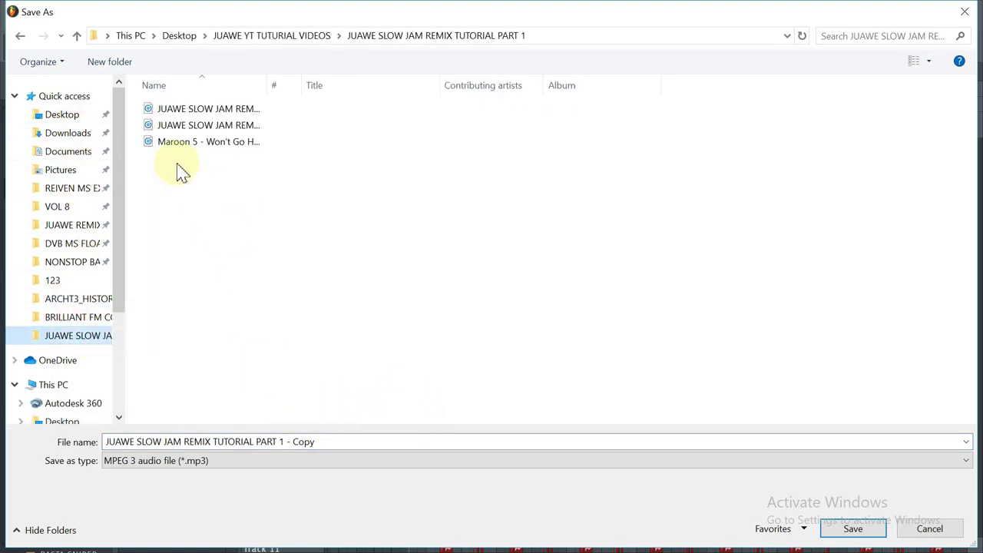
- Save the MP3 as JUAWE SLOW JAM REMIX TUTORIAL PART 1 - Copy in the JUAWE SLOW JAM REMIX TUTORIAL PART 2 folder
{"action": "left_click", "coordinate": [78, 36]}
{"action": "left_click", "coordinate": [220, 132]}
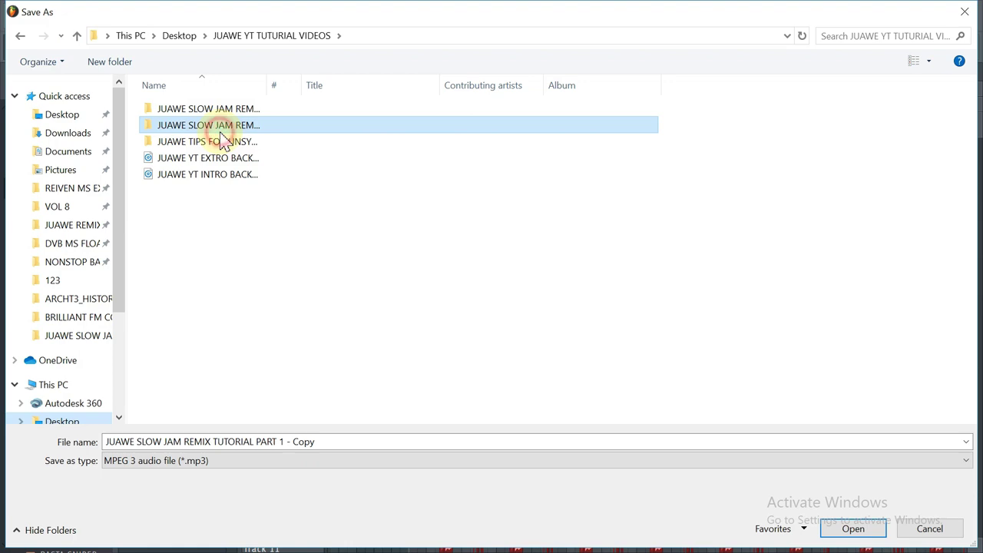
{"action": "double_click", "coordinate": [220, 133]}
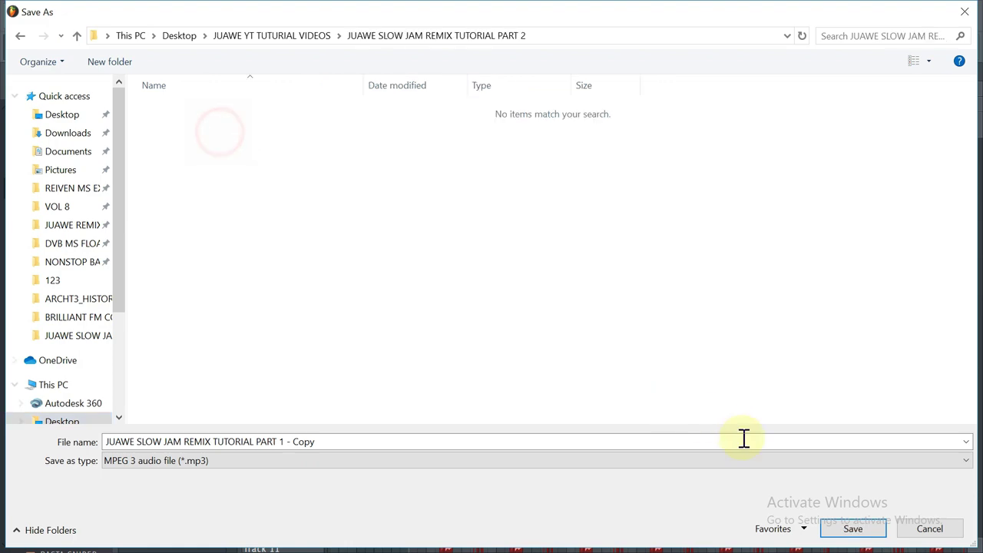
{"action": "left_click", "coordinate": [859, 528]}
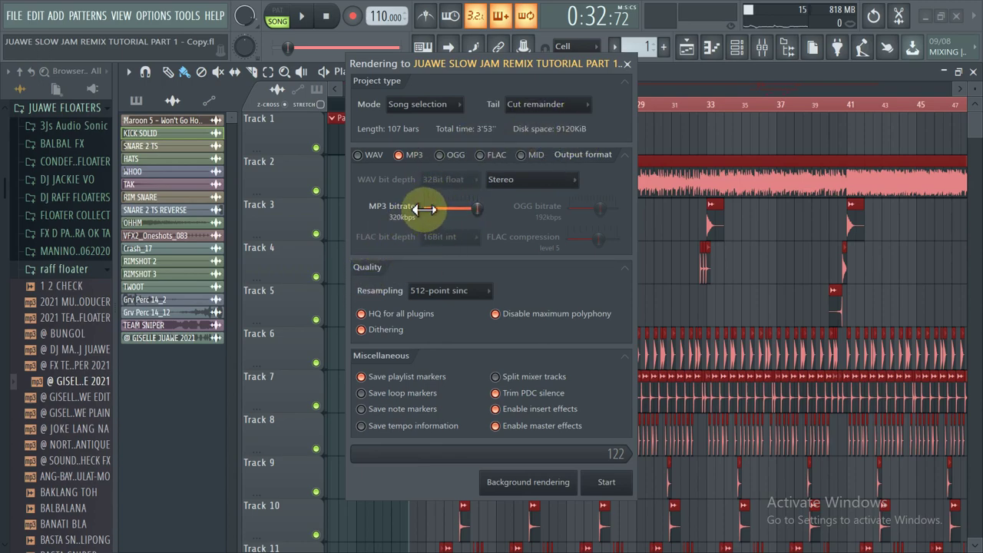
- Choose 512-point sinc resampling for the MP3 render and close the rendering settings
{"action": "left_click", "coordinate": [439, 292]}
{"action": "left_click", "coordinate": [424, 445]}
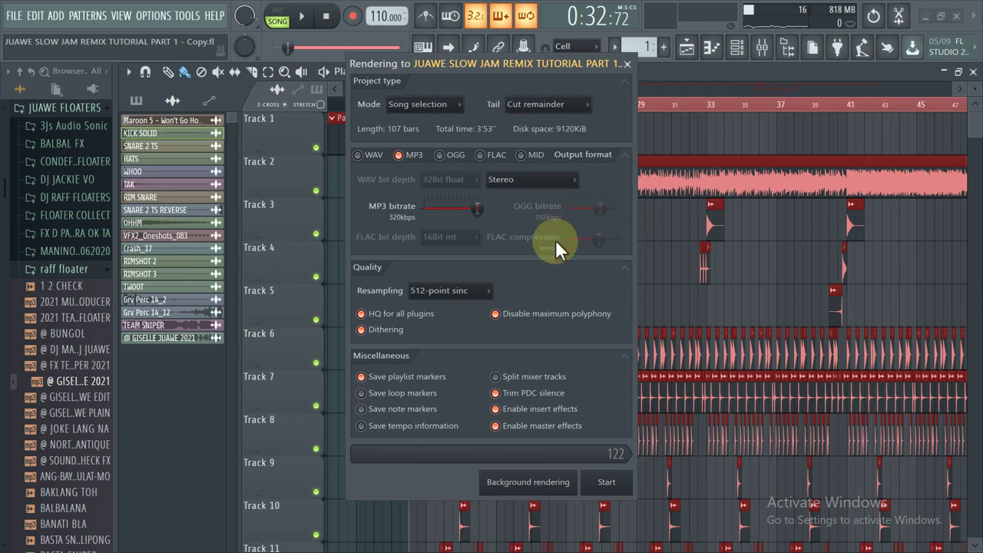
{"action": "left_click", "coordinate": [613, 491]}
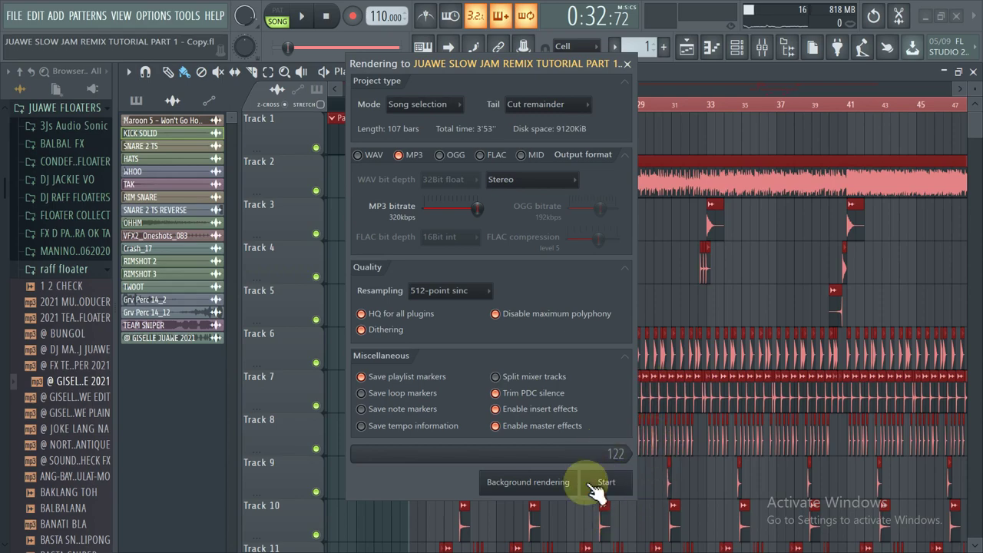
{"action": "left_click", "coordinate": [629, 65]}
- Switch to the Word document and highlight the outline topics "1. VOCAL SET UP" and "2. TIPS TO EXPORT REMIX WITH HIGHER QUALITY" in turn
{"action": "key", "text": "alt+Tab"}
{"action": "key", "text": "Tab"}
{"action": "key", "text": "Tab"}
{"action": "key", "text": "Tab"}
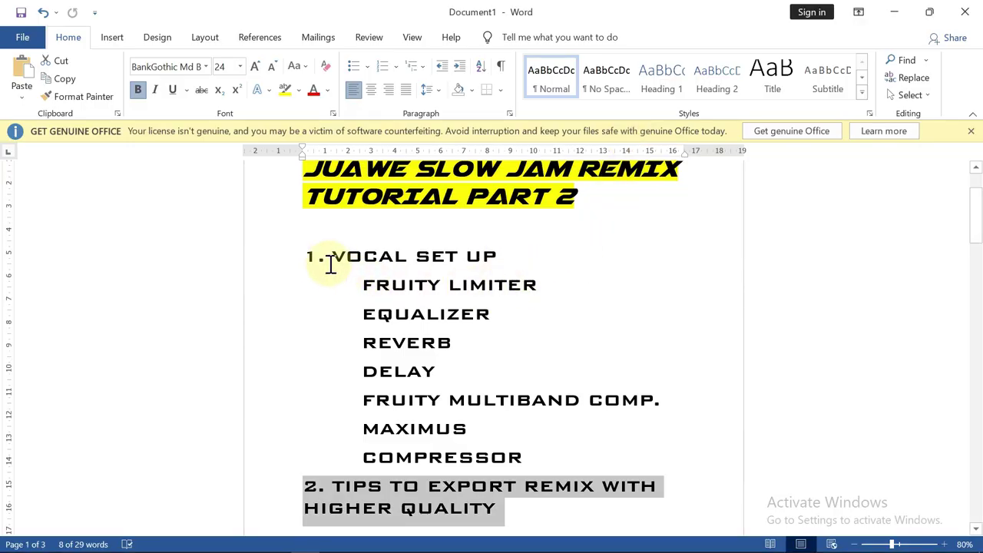
{"action": "left_click_drag", "start_coordinate": [307, 259], "coordinate": [525, 257]}
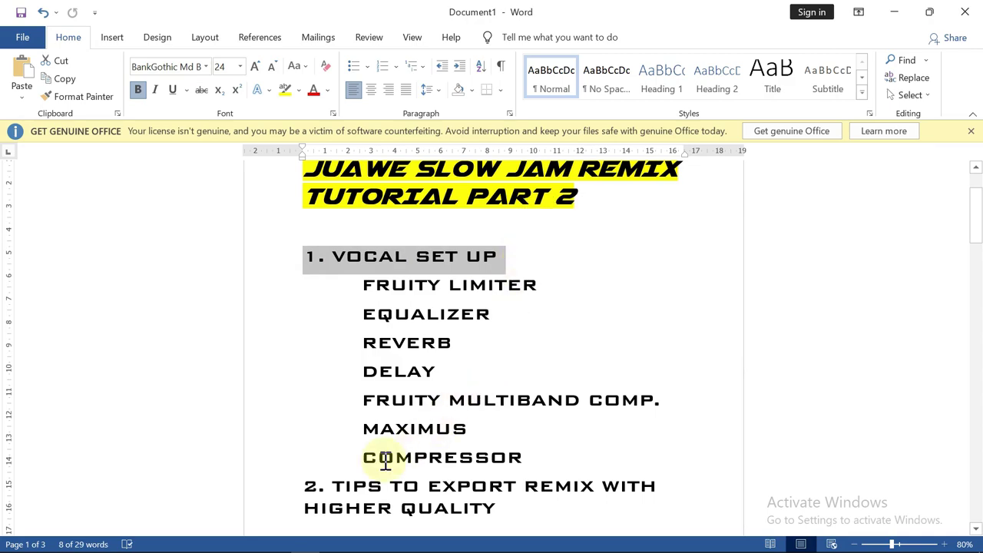
{"action": "left_click_drag", "start_coordinate": [297, 486], "coordinate": [517, 521]}
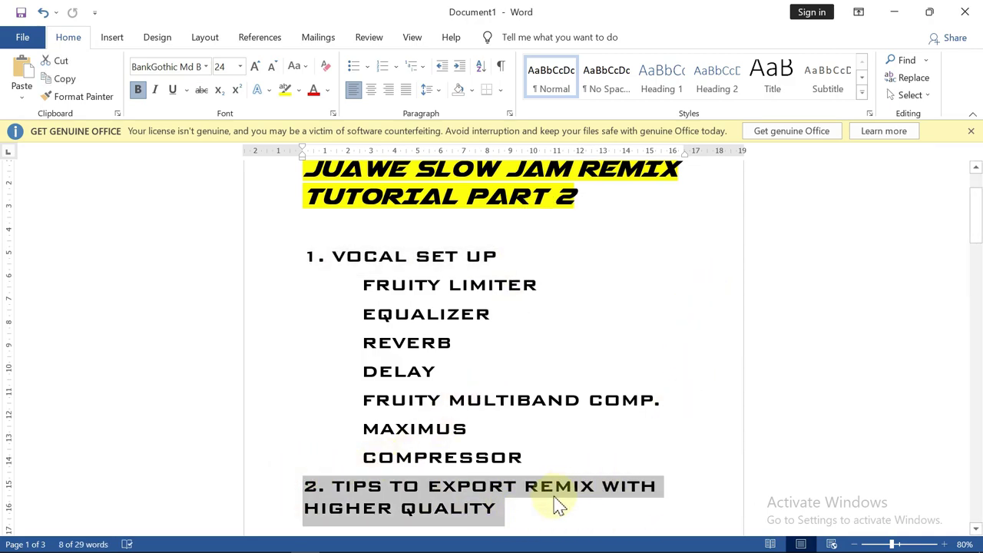
{"action": "left_click", "coordinate": [559, 505]}
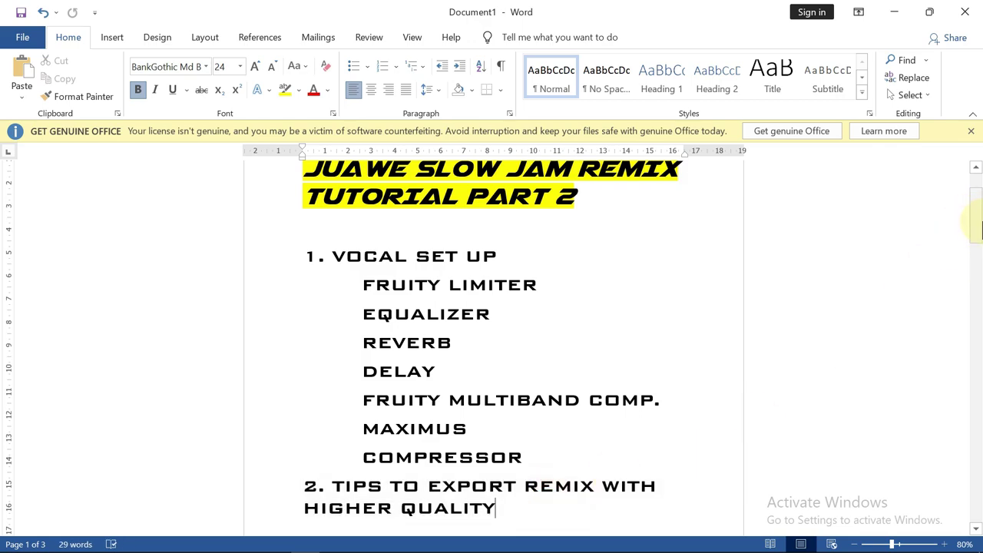
- Examine the screenshots of viewer comments and shout-out requests below the tutorial outline
{"action": "left_click_drag", "start_coordinate": [979, 217], "coordinate": [977, 311]}
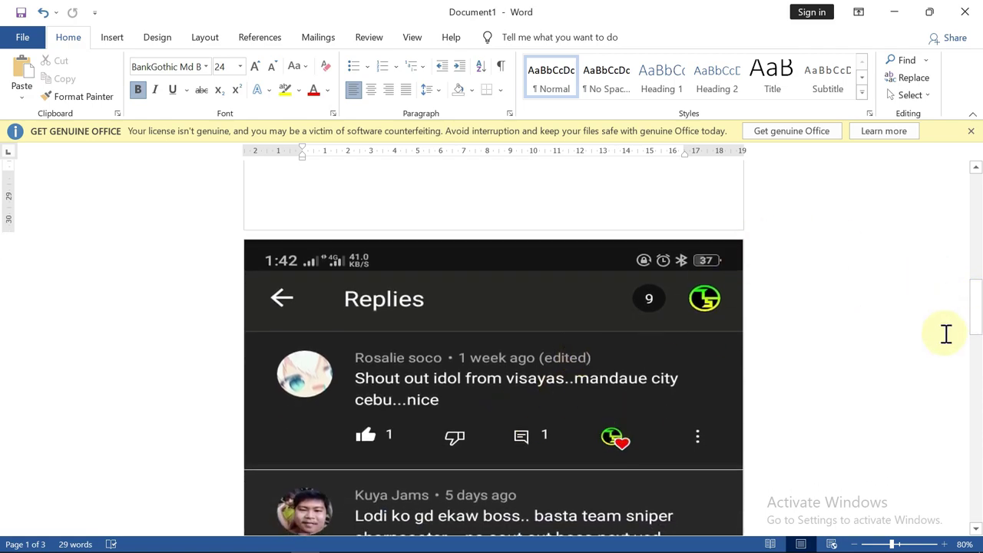
{"action": "left_click_drag", "start_coordinate": [976, 322], "coordinate": [977, 343]}
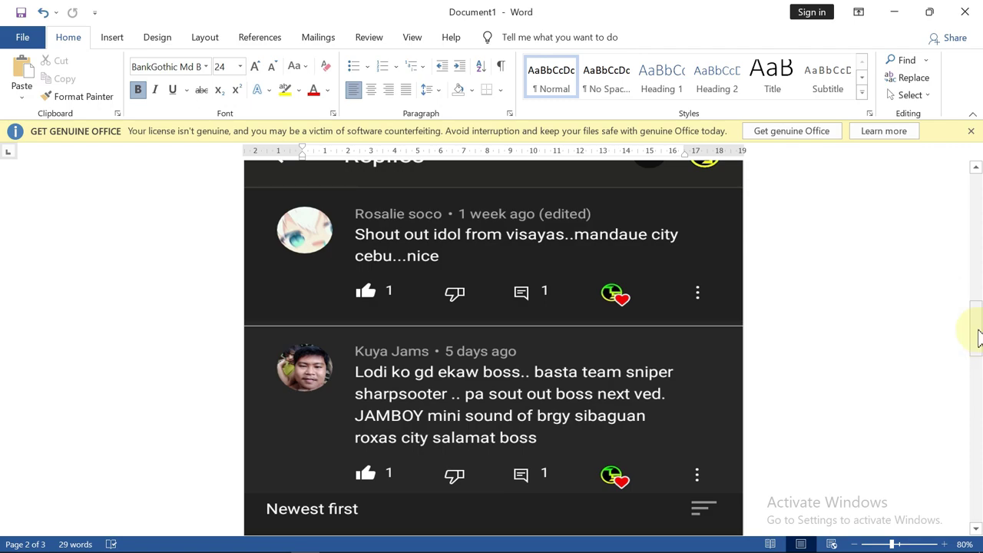
{"action": "left_click_drag", "start_coordinate": [978, 338], "coordinate": [978, 513]}
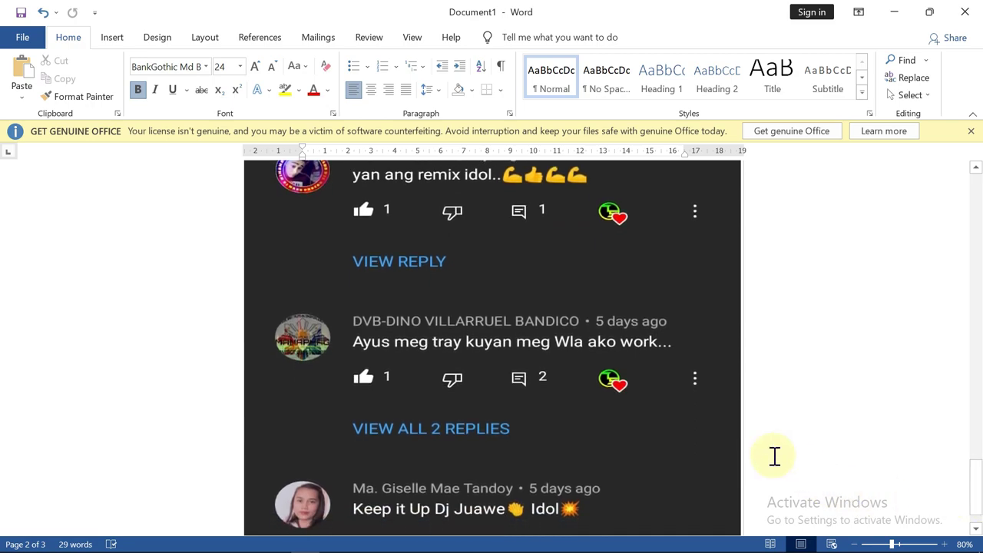